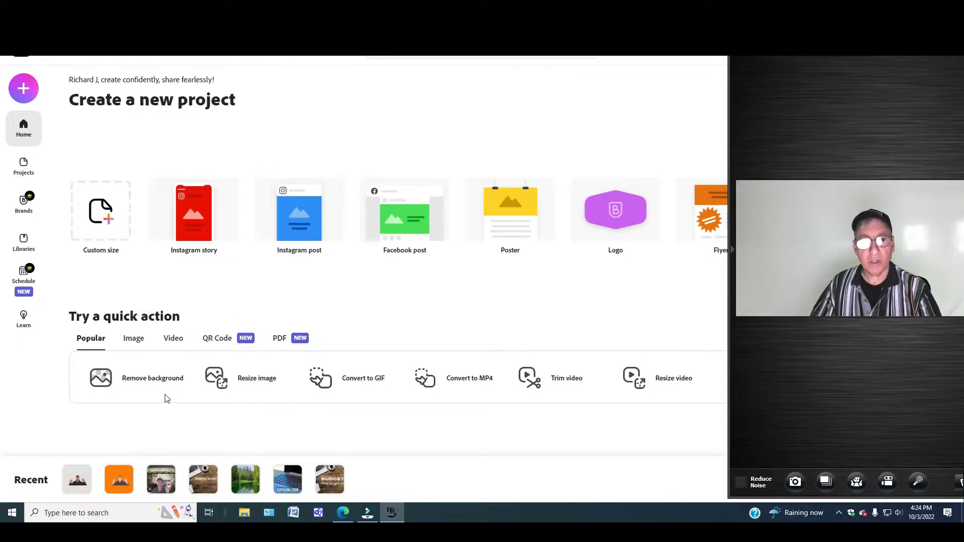
Try to remove the background from the Image49 photo and customize the cutout
left_click(134, 384)
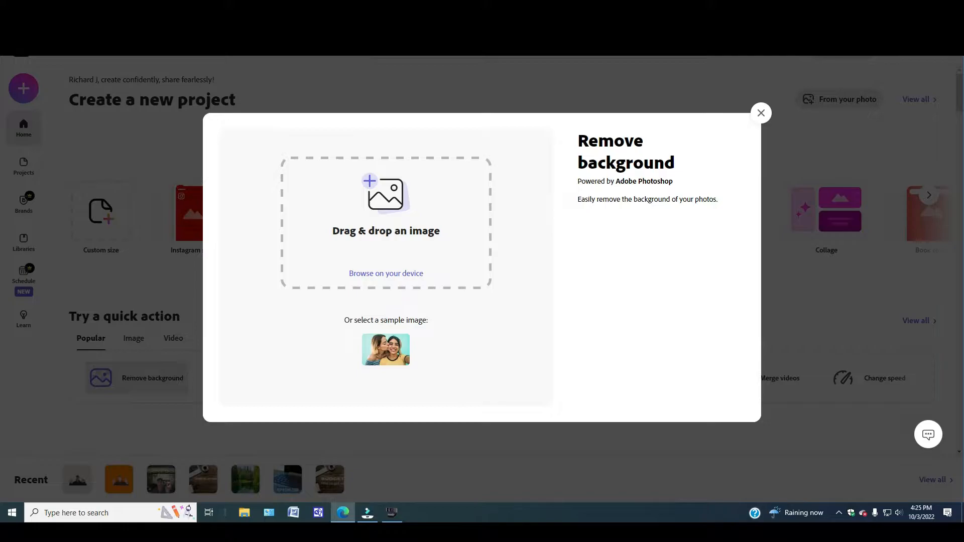
left_click(393, 274)
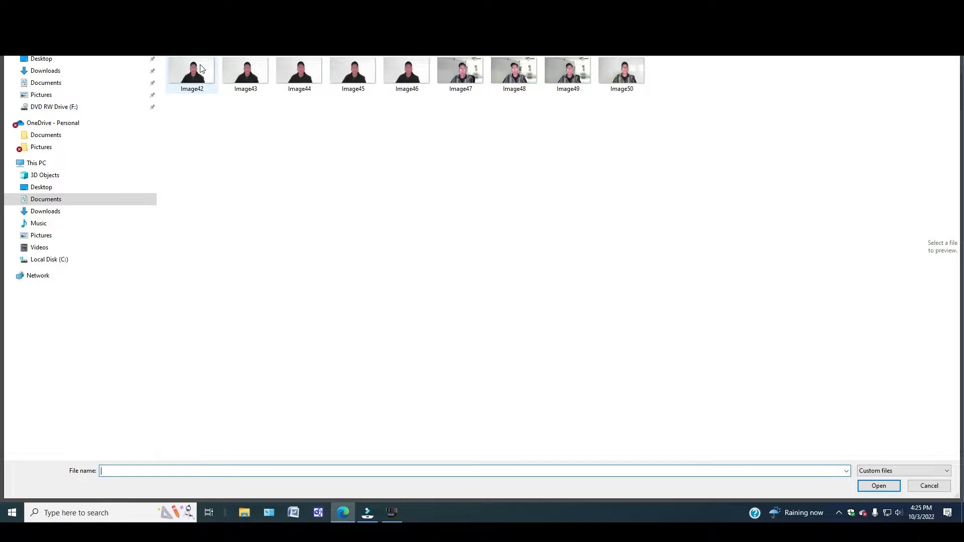
left_click(582, 75)
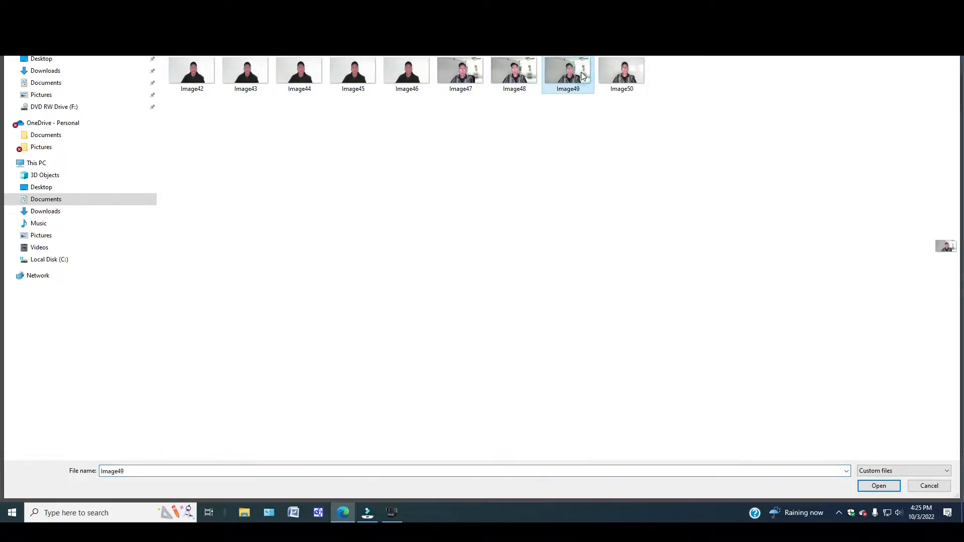
left_click(878, 486)
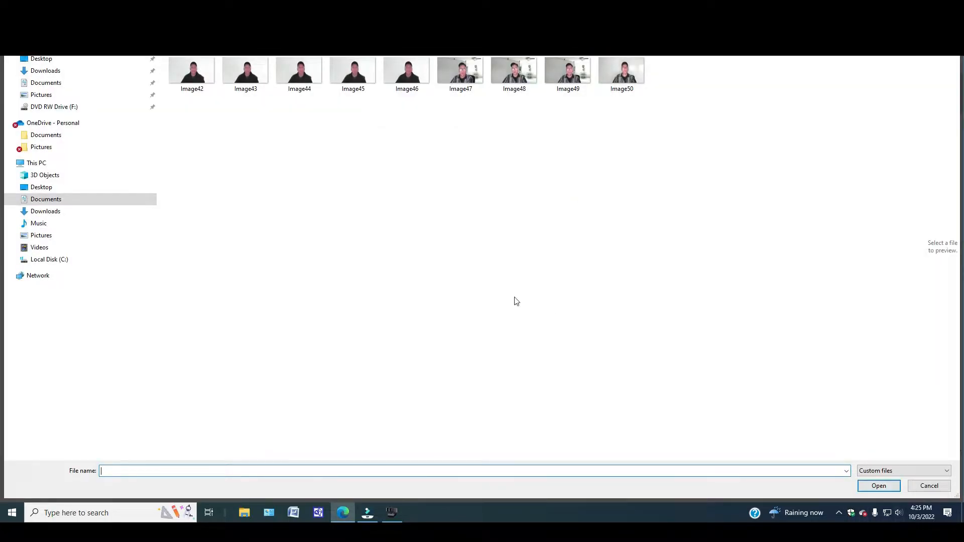
left_click(571, 76)
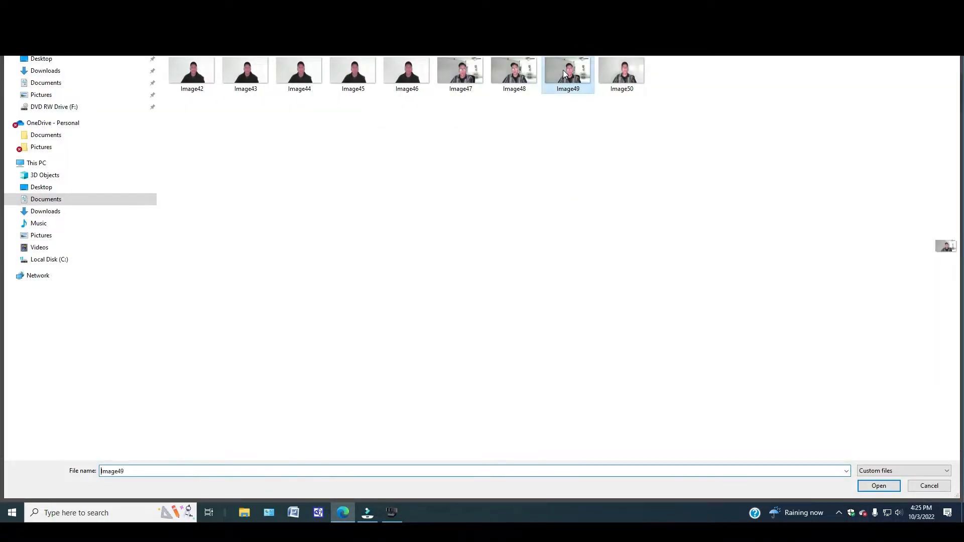
left_click(878, 486)
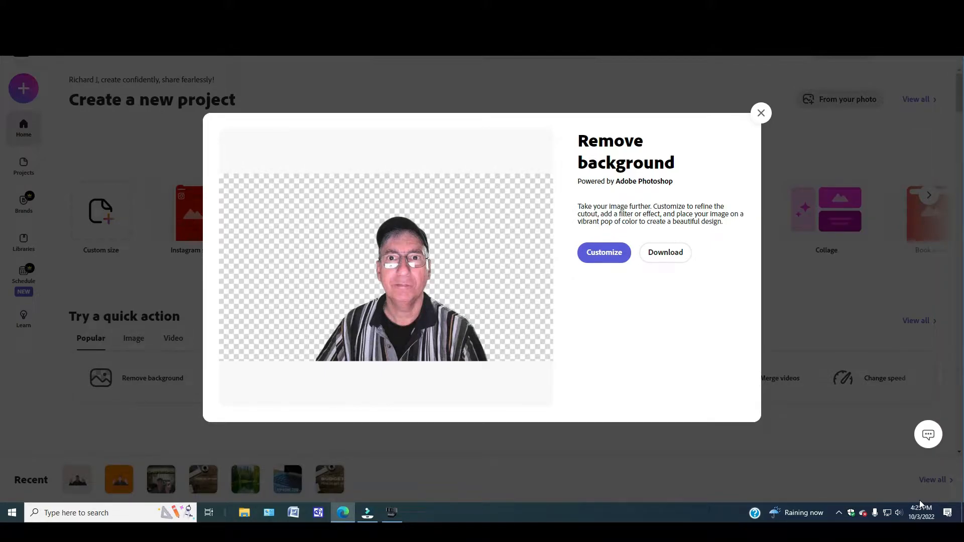
left_click(612, 256)
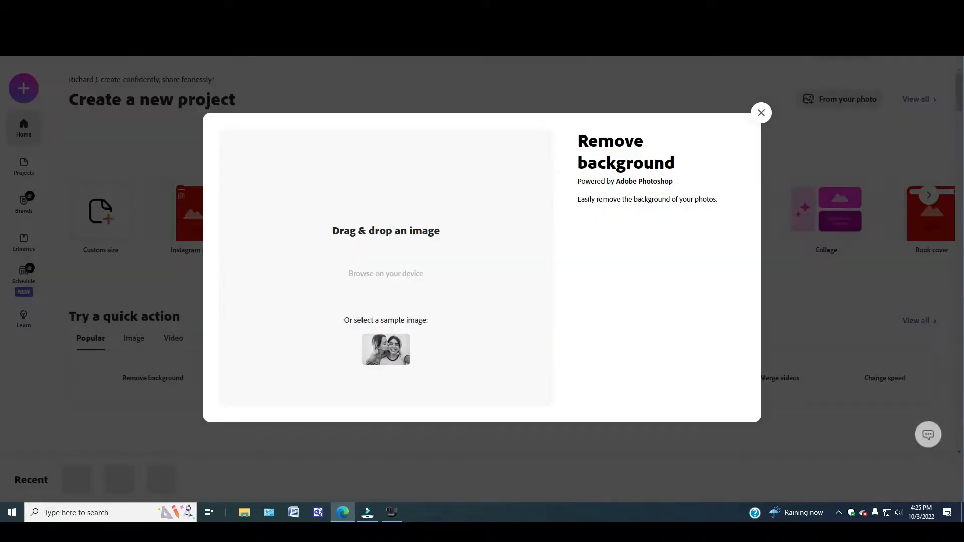
key("Escape")
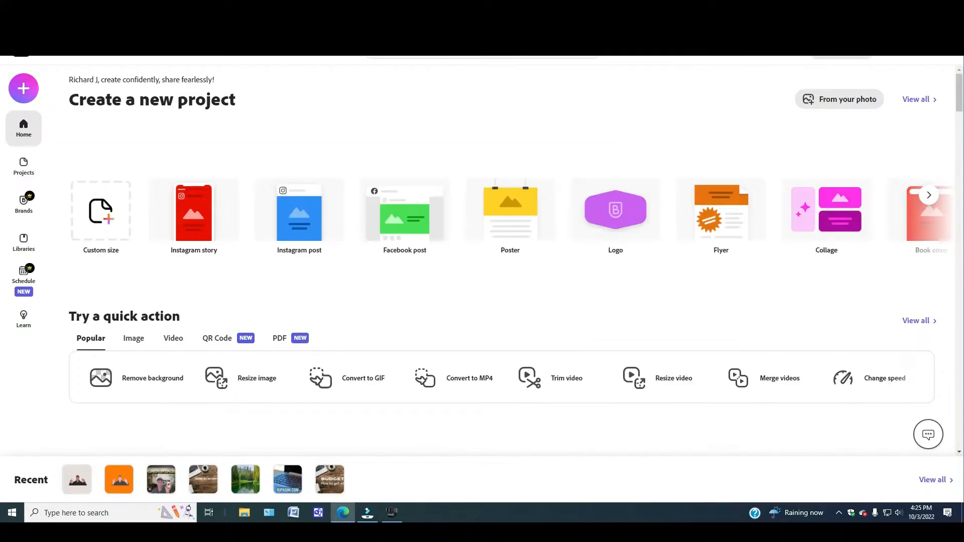
Remove the background from the Image47 photo with the Remove background quick action
left_click(143, 386)
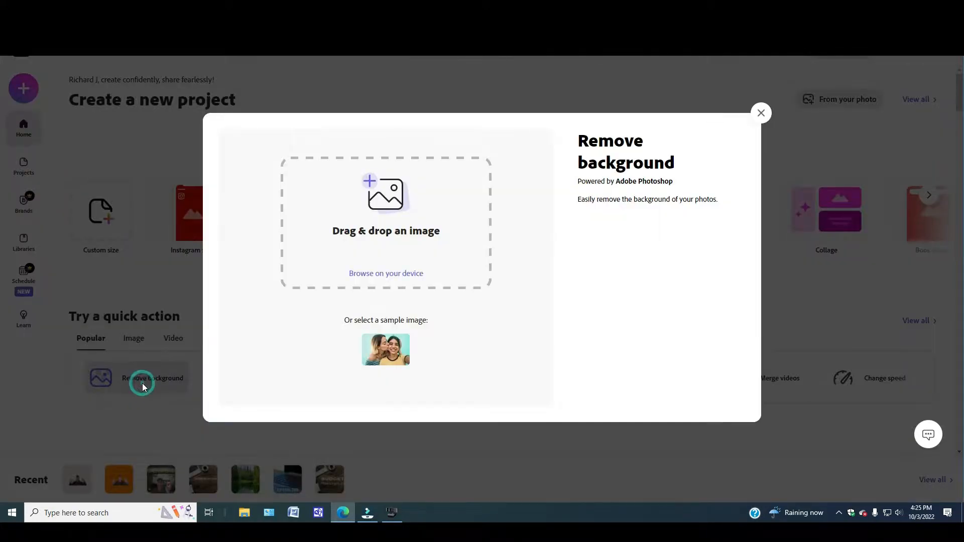
left_click(393, 272)
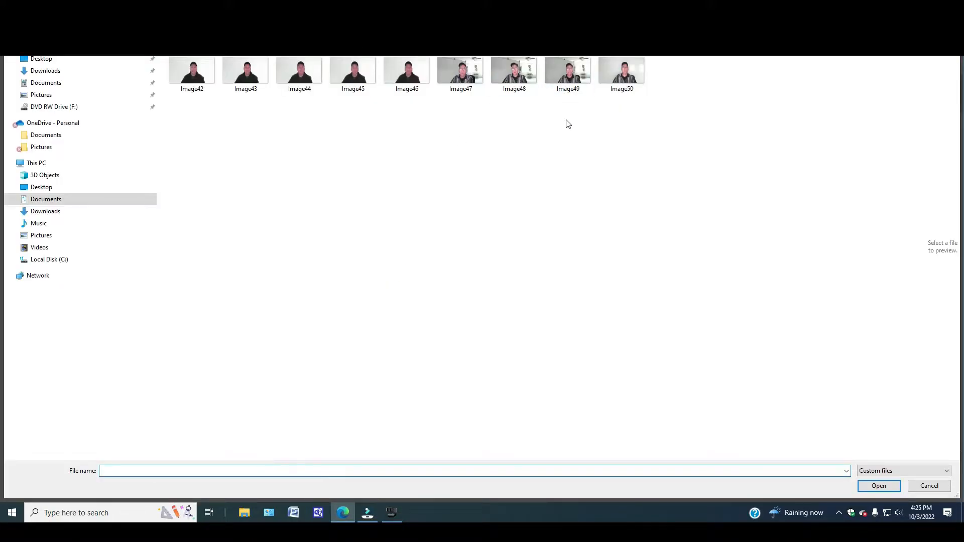
left_click(479, 76)
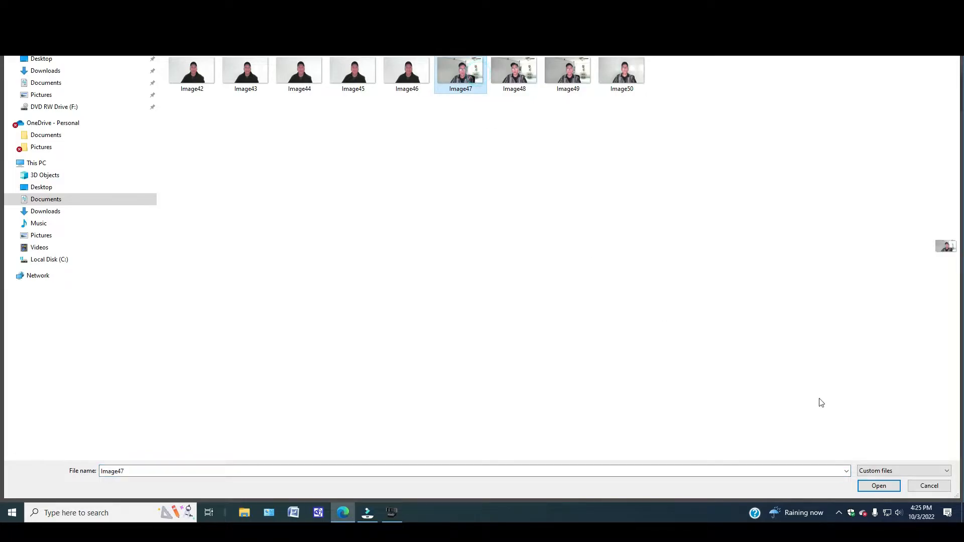
left_click(878, 483)
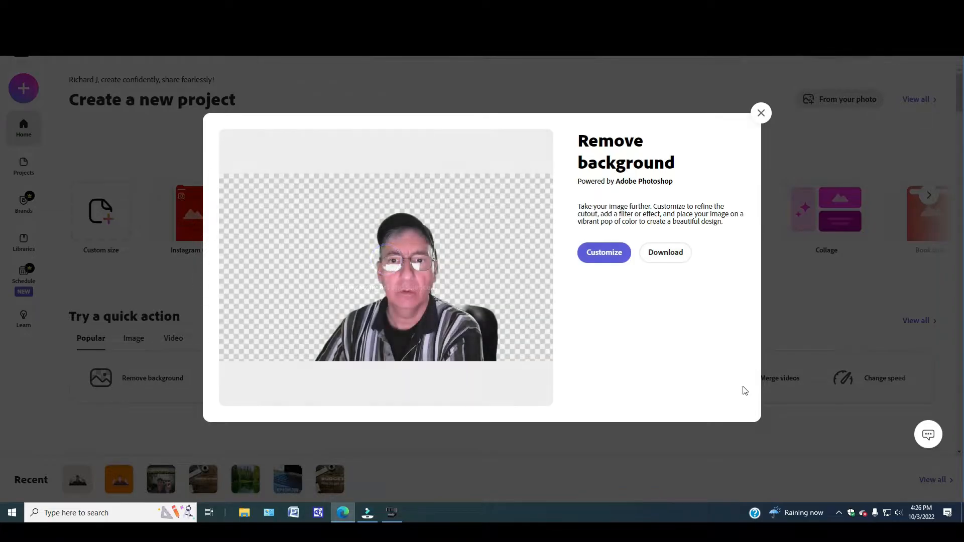
Download the cutout and save it in Downloads as a PNG image named after the person shown
left_click(667, 251)
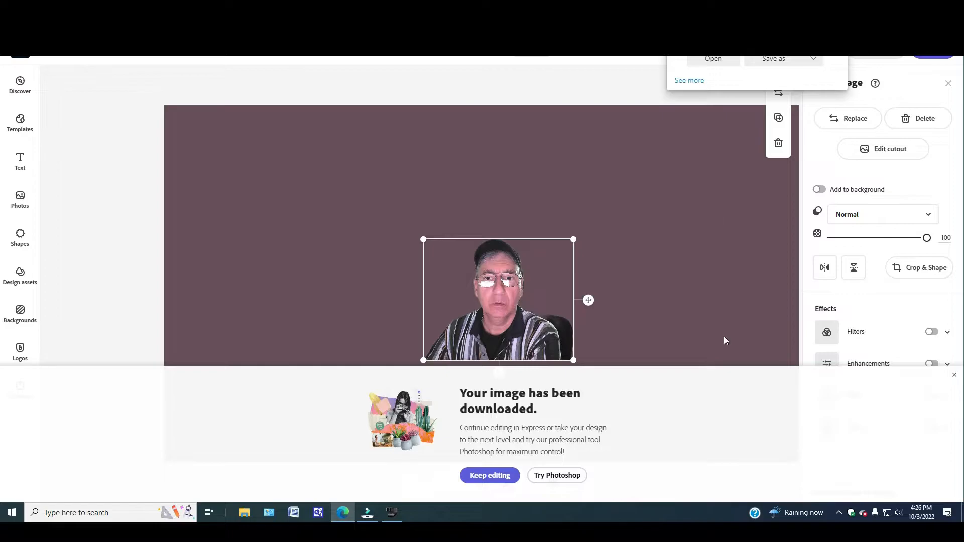
left_click(773, 59)
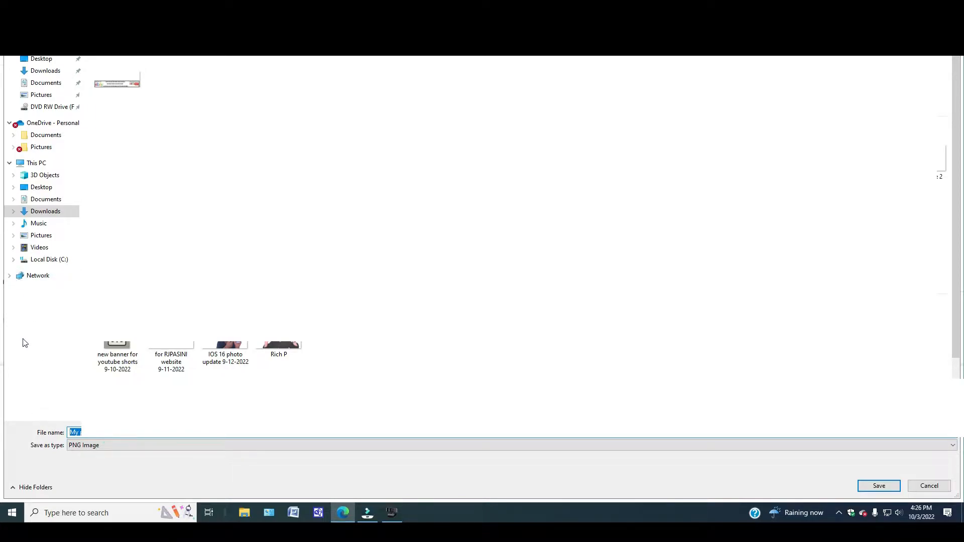
type("Rich")
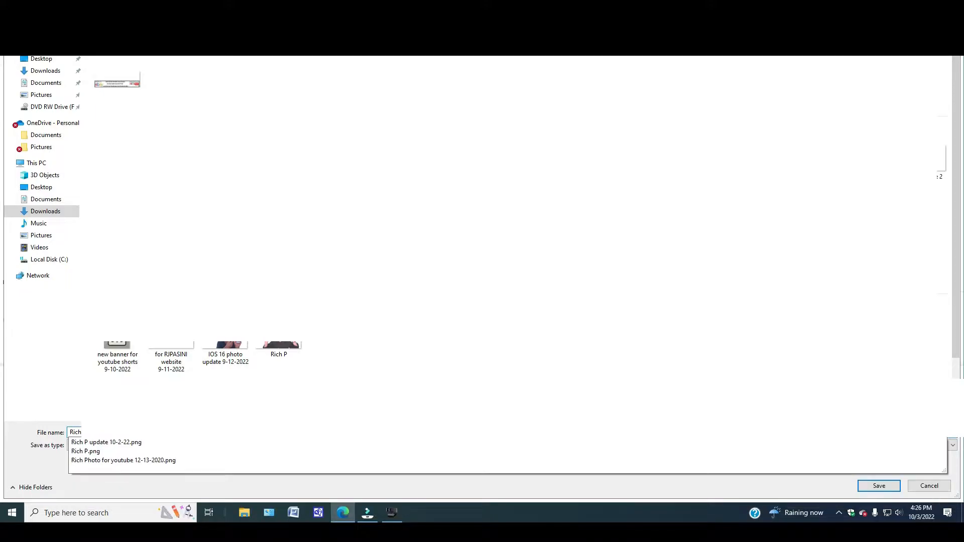
key("Escape")
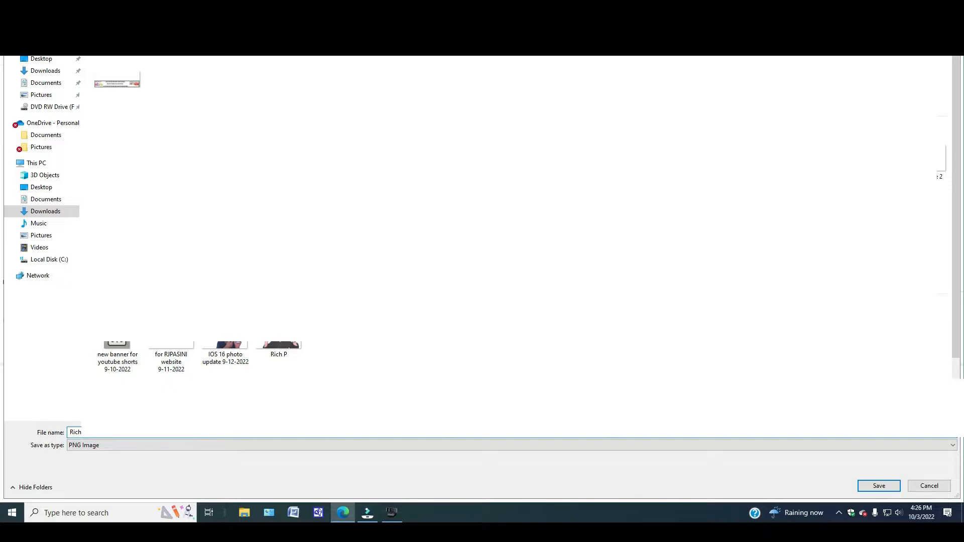
key("Return")
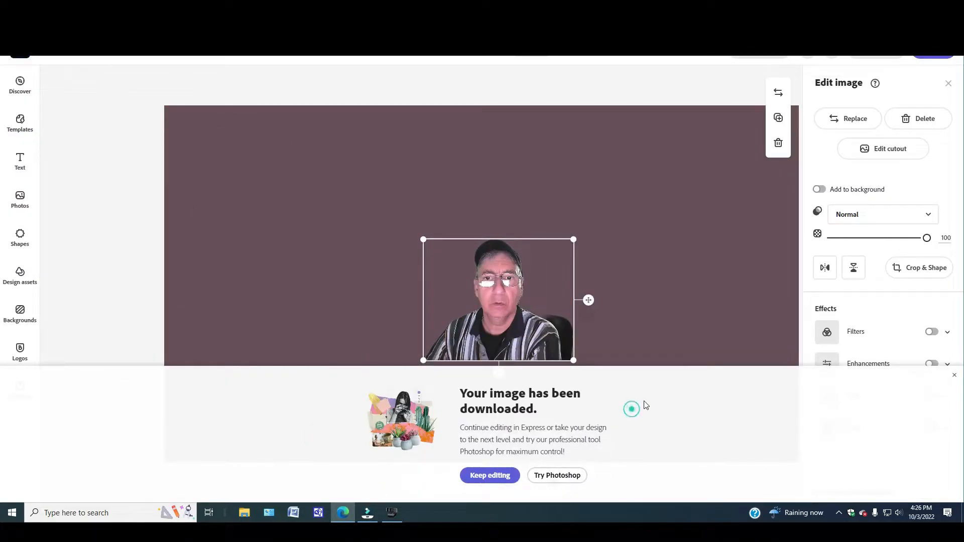
Switch to Filmora and import the saved cutout image from Downloads into the project media
left_click(367, 512)
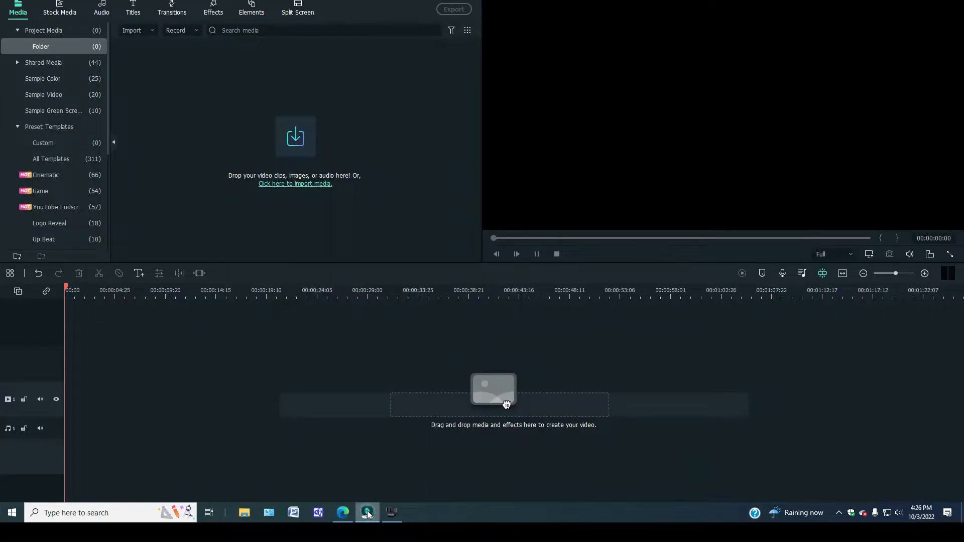
left_click(150, 31)
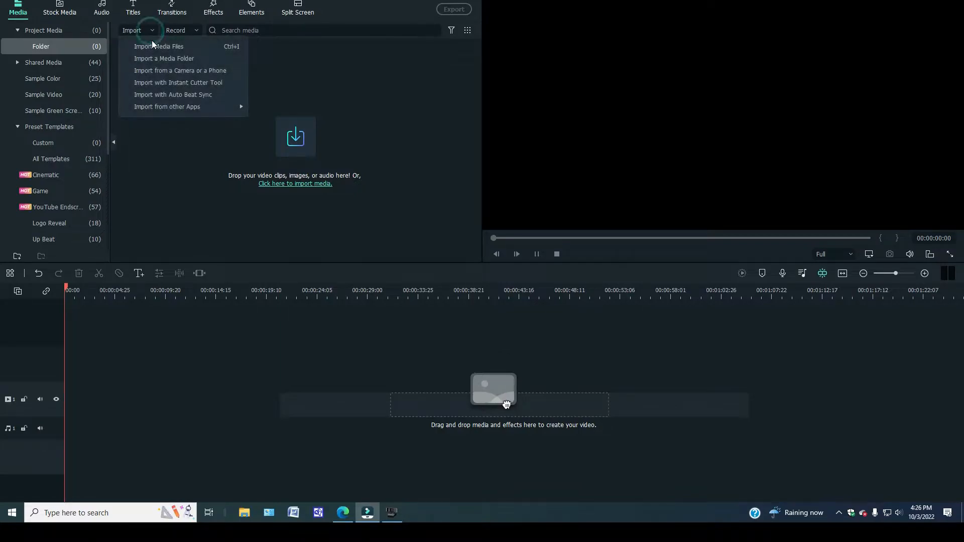
left_click(152, 46)
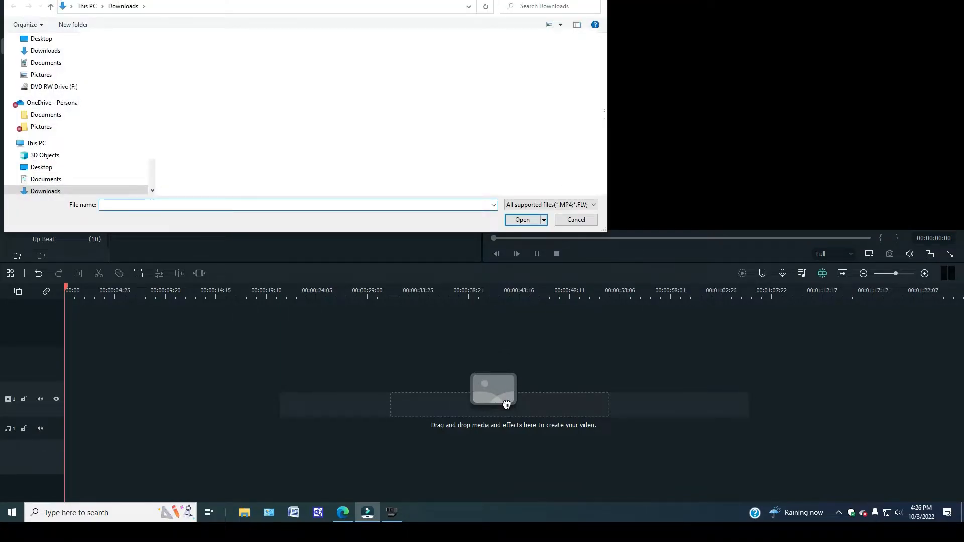
left_click(42, 52)
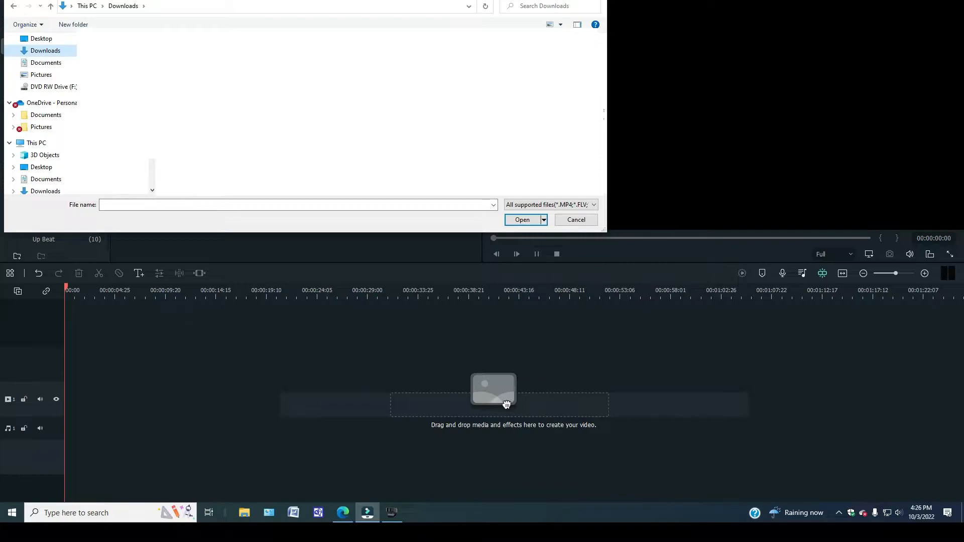
double_click(193, 173)
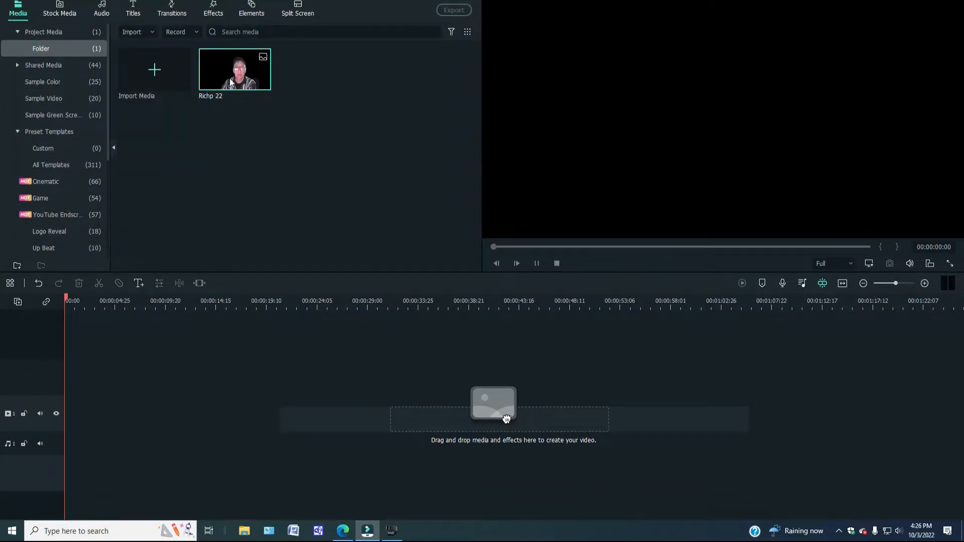
Preview home office.PNG in the shared media and place the imported portrait cutout at the start of video track 2
mouse_move(250, 78)
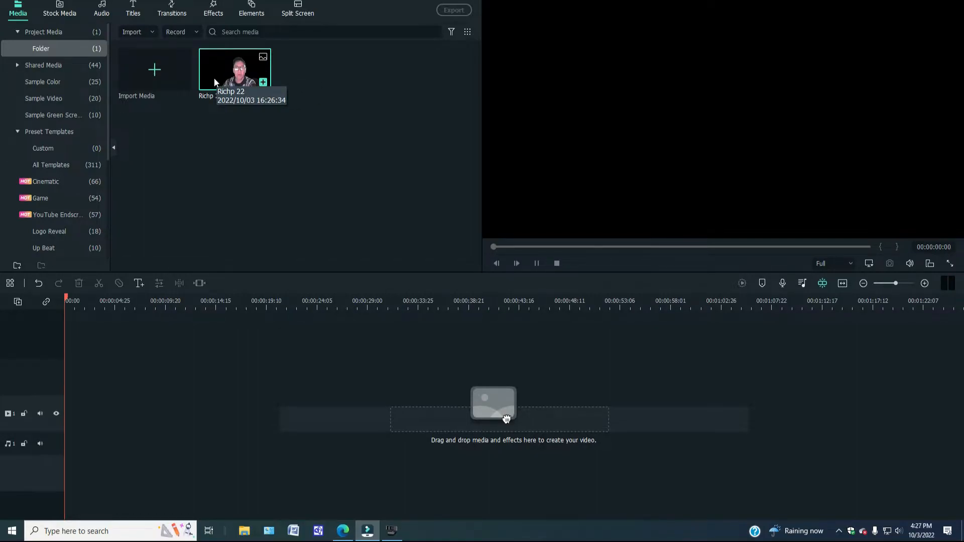
left_click(38, 66)
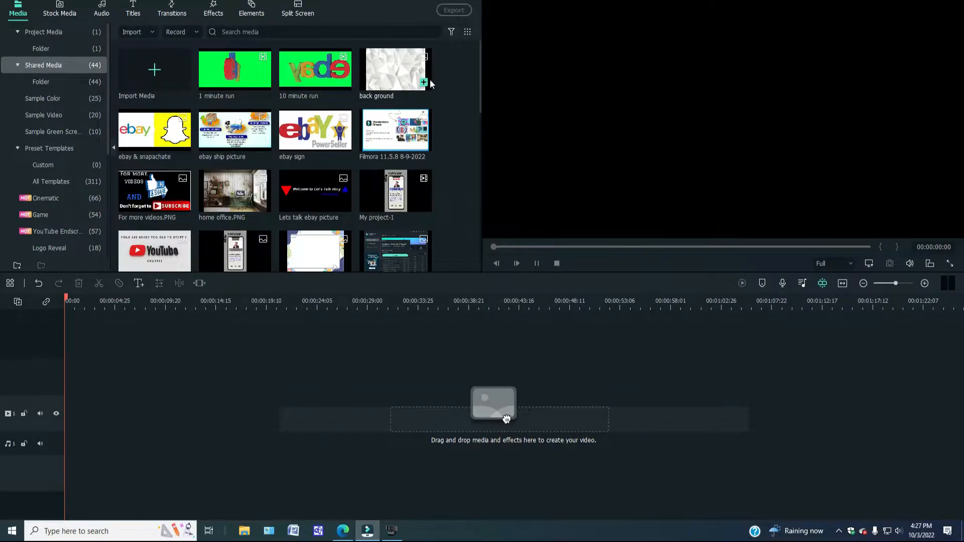
double_click(227, 194)
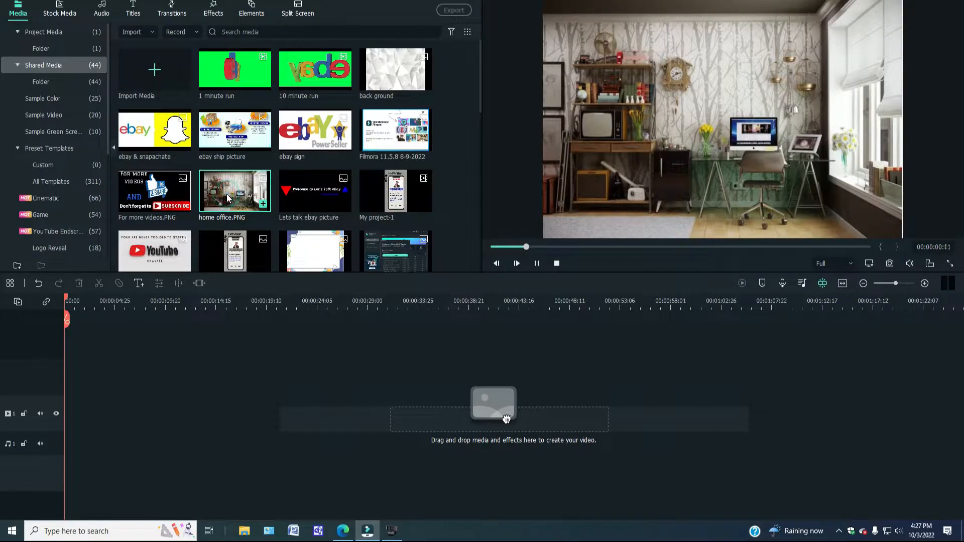
left_click(50, 32)
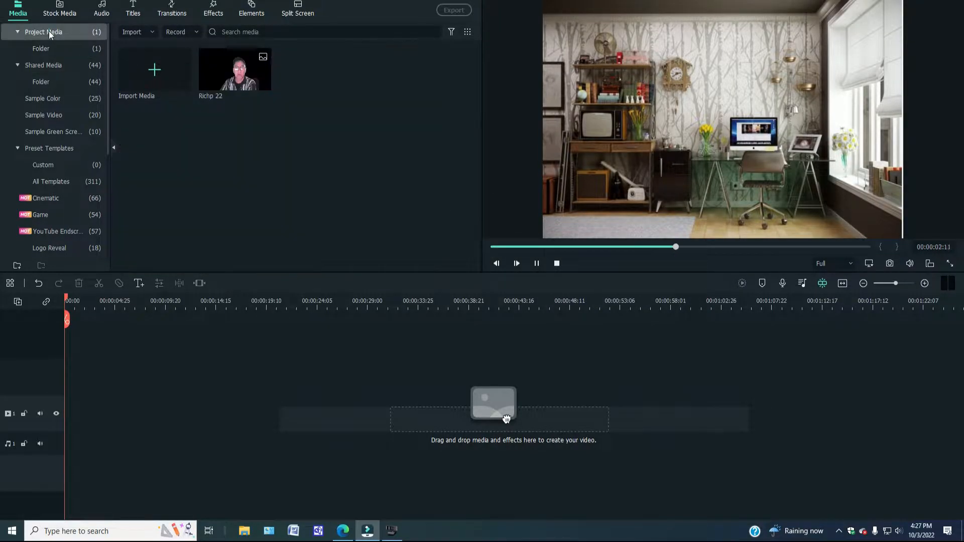
left_click(49, 31)
left_click_drag(211, 56, 170, 263)
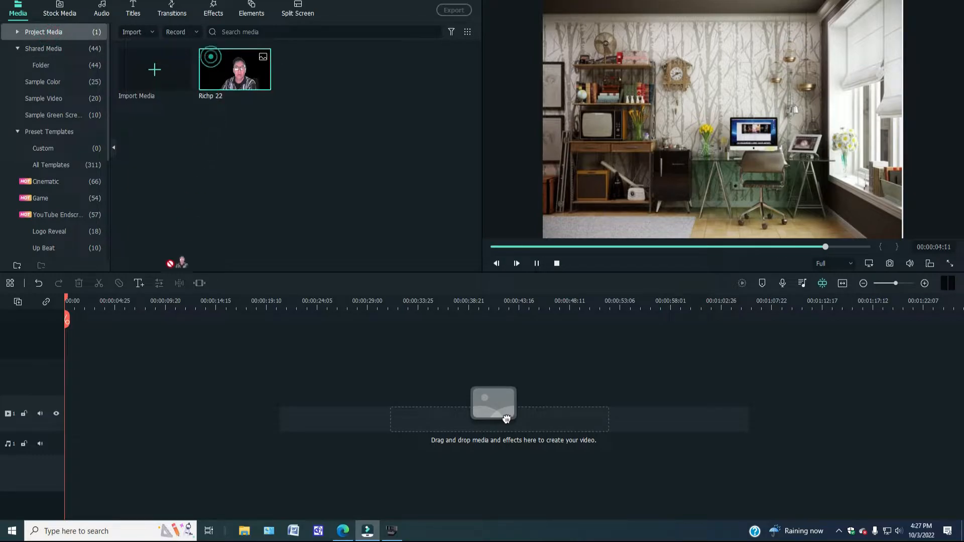
left_click_drag(506, 418, 60, 348)
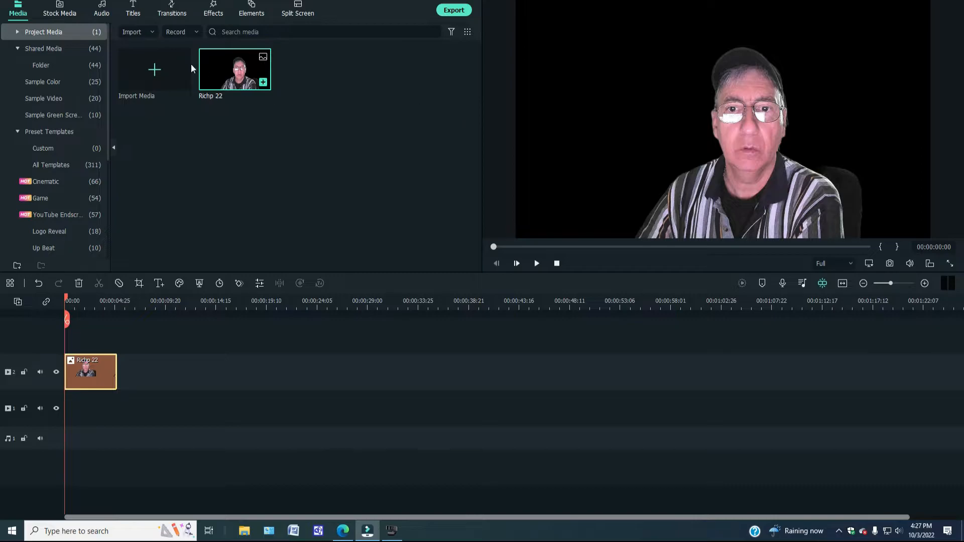
Add home office.PNG from the shared media to a new video track above the portrait cutout, starting at 0
left_click(65, 45)
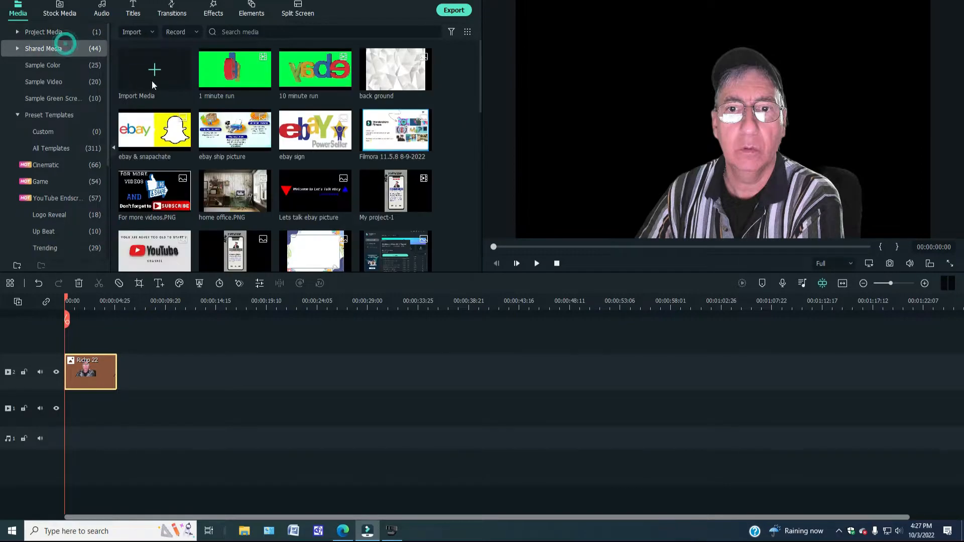
left_click(226, 197)
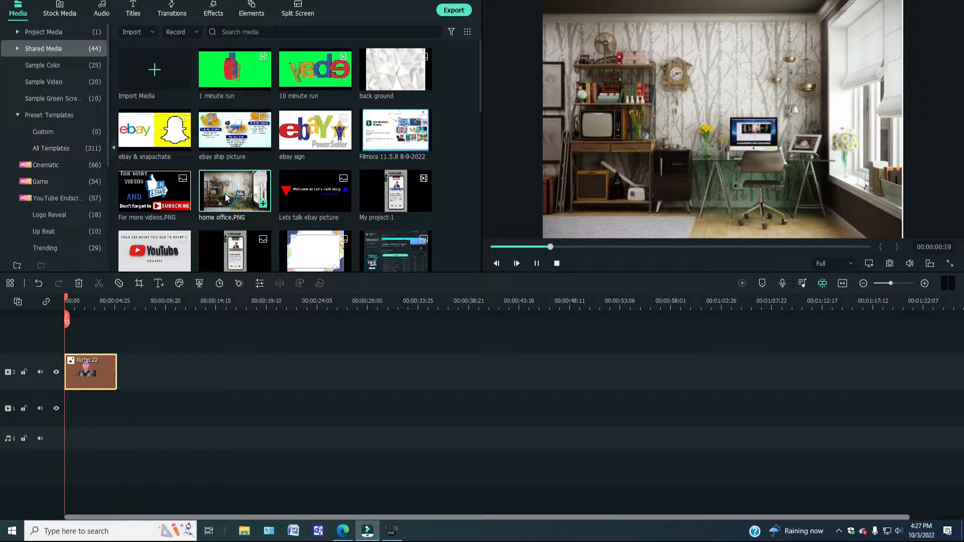
left_click_drag(226, 197, 73, 326)
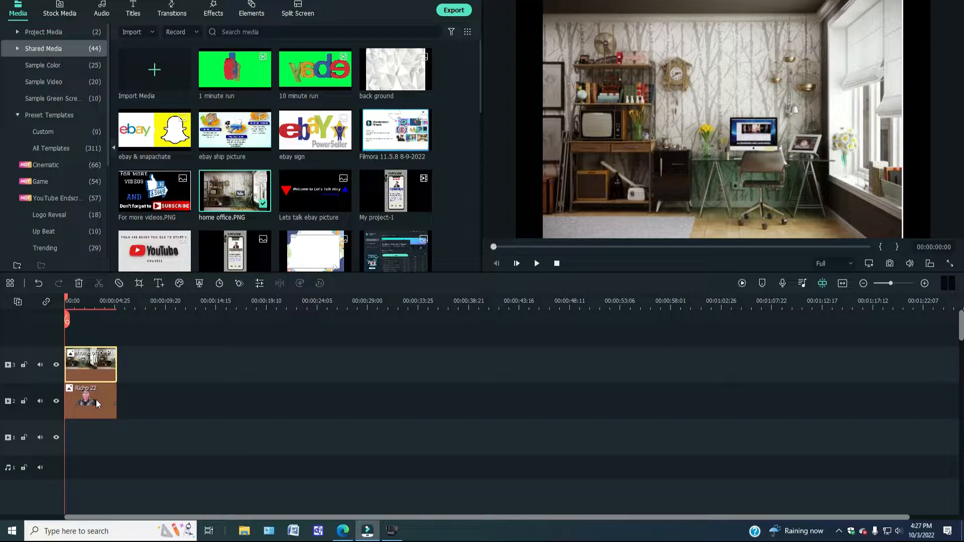
Stretch the home office image horizontally on both sides to fill the full width of the video frame
left_click(574, 127)
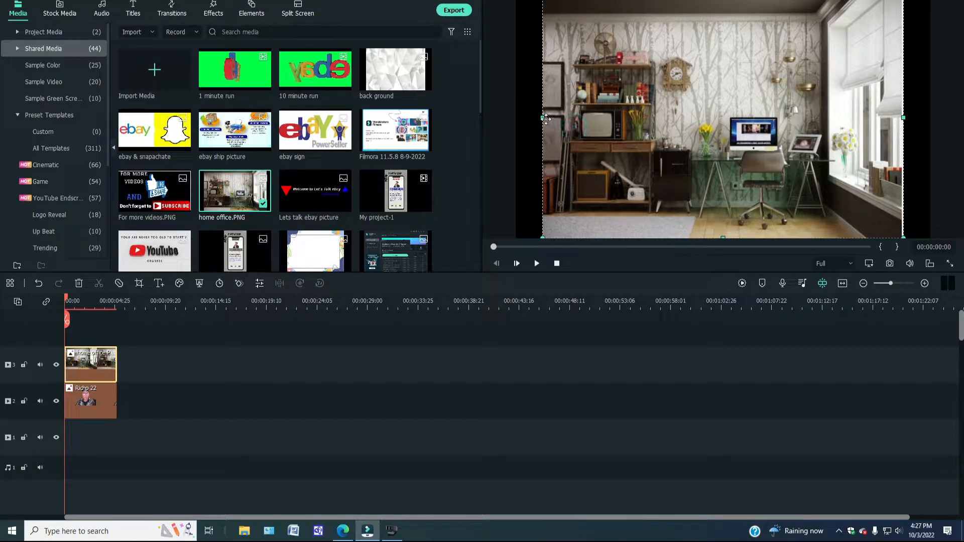
left_click_drag(540, 119, 510, 124)
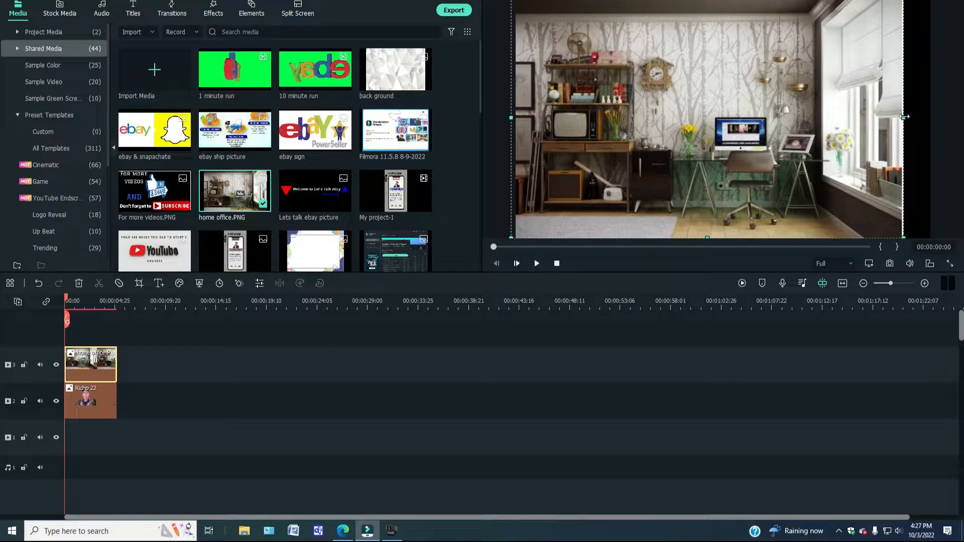
left_click_drag(904, 116, 927, 119)
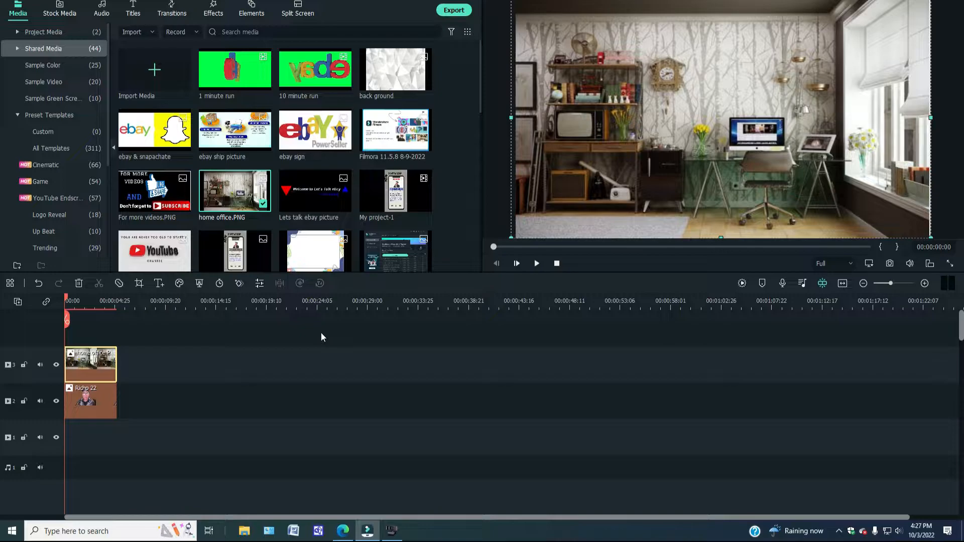
Enable Chroma Key on the portrait cutout clip and move the clip to a new video track above the home office image
left_click(109, 408)
right_click(93, 405)
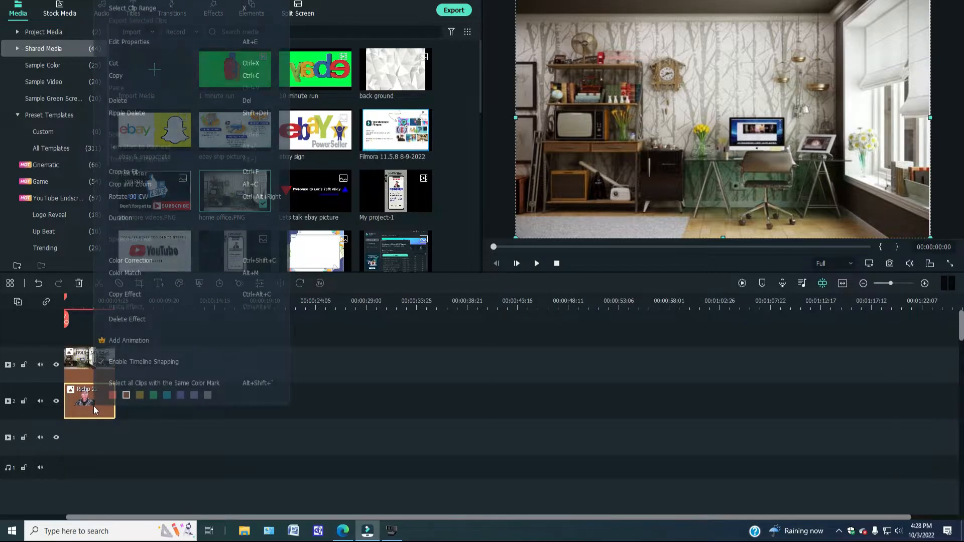
left_click(126, 40)
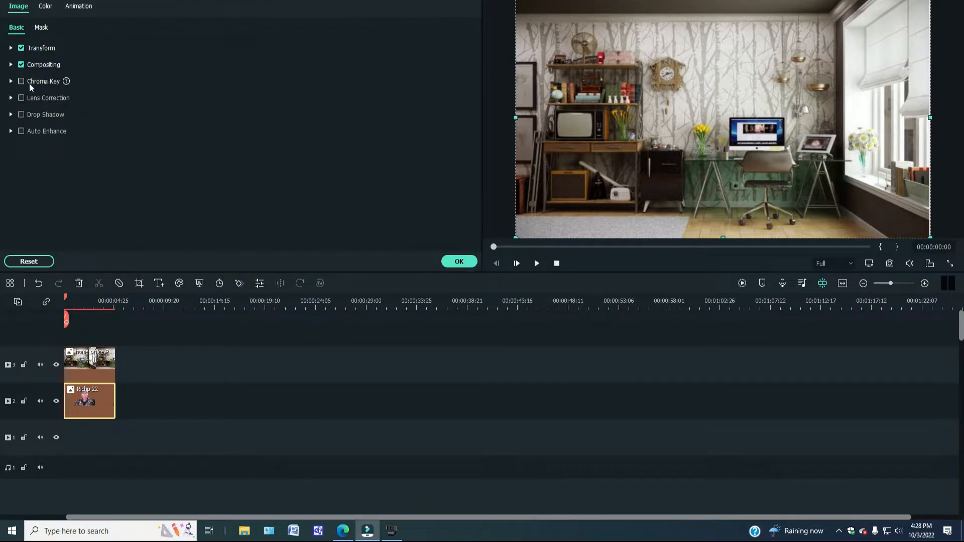
left_click(20, 82)
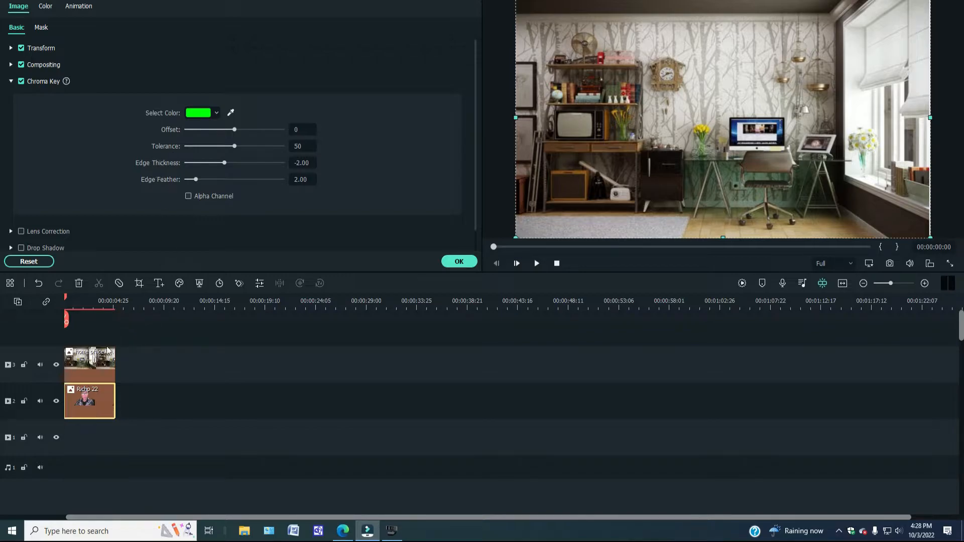
left_click_drag(83, 399, 85, 314)
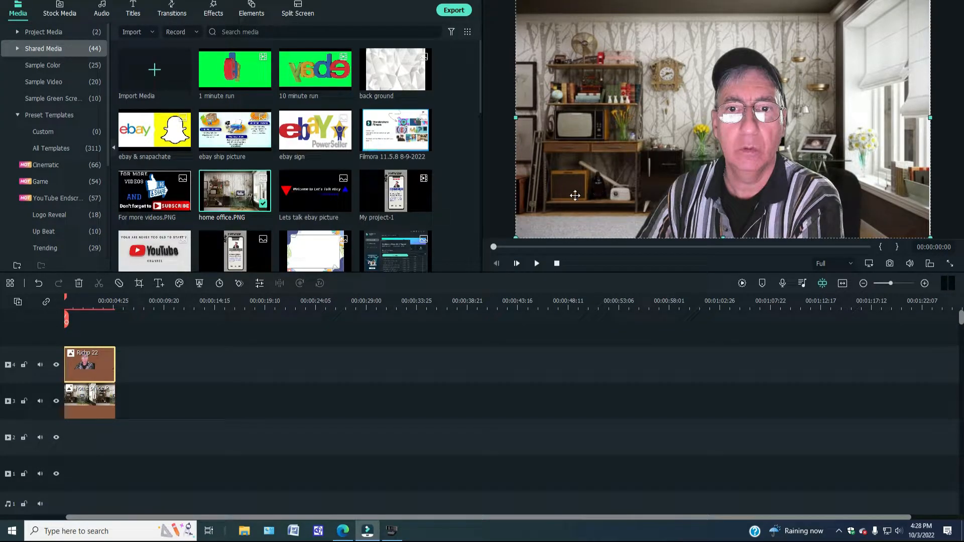
Set the cutout clip's chroma key colour to white, raise the offset, lower the tolerance to 0, and apply the settings
right_click(88, 366)
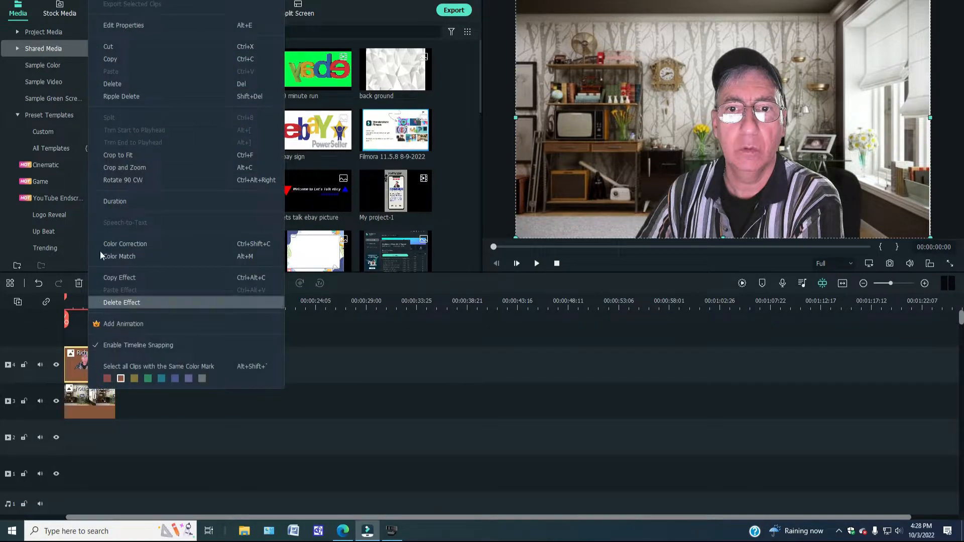
left_click(125, 22)
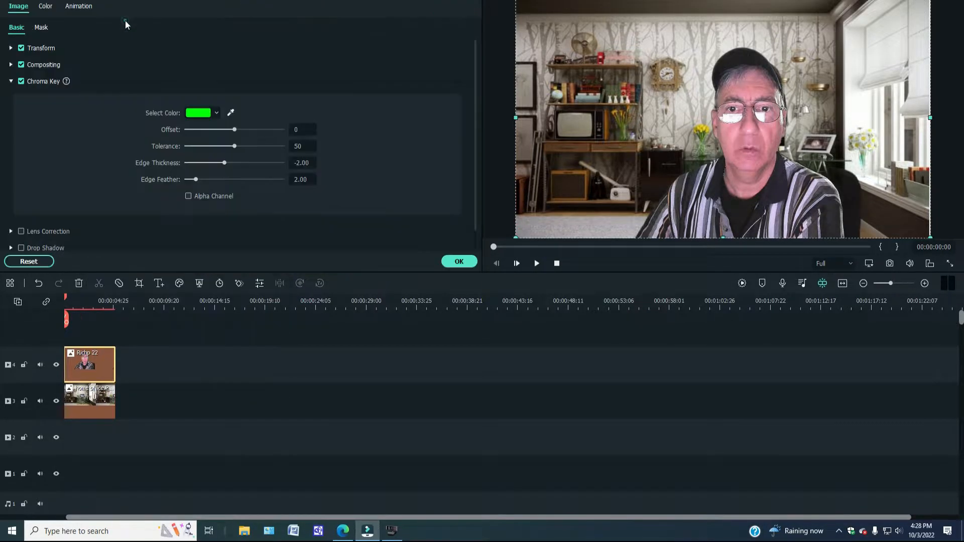
left_click(213, 113)
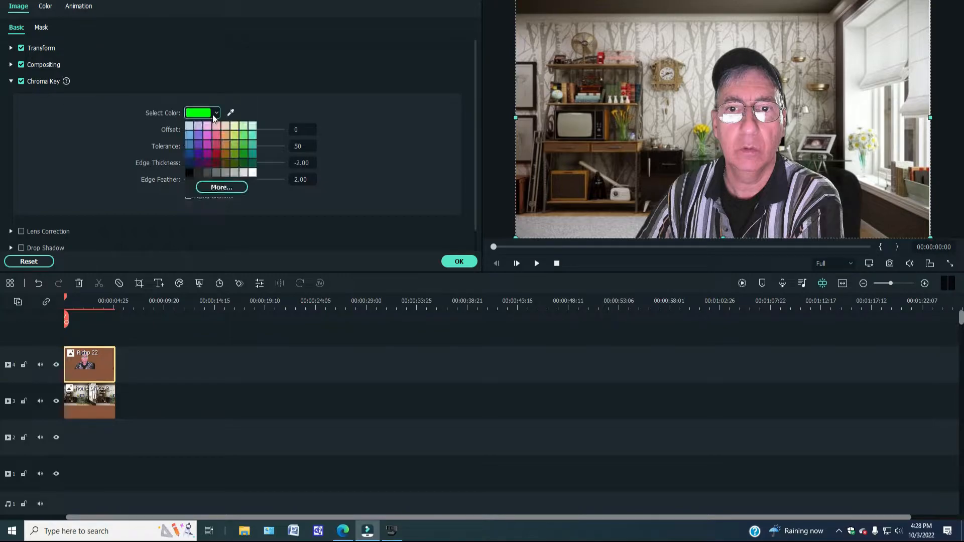
left_click(252, 174)
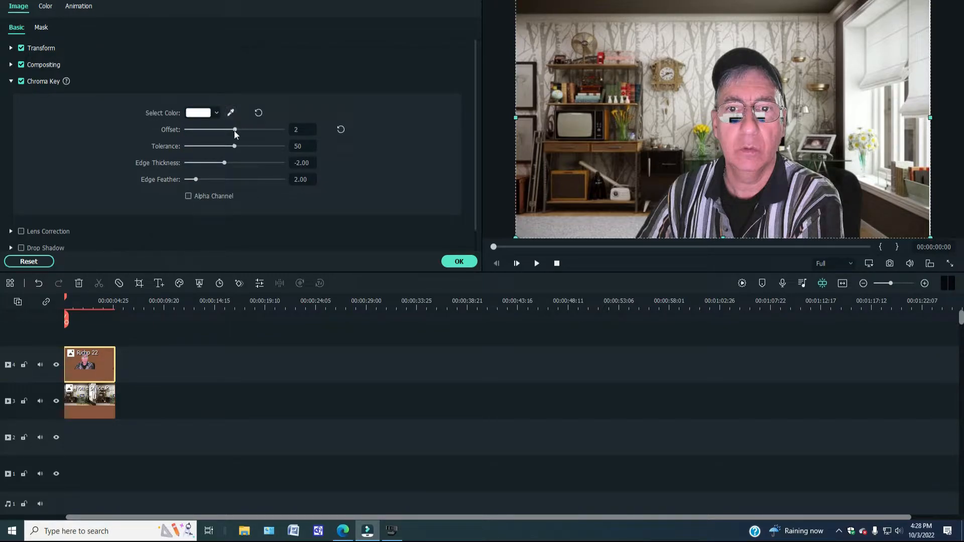
left_click_drag(238, 130, 297, 151)
left_click_drag(239, 149, 180, 151)
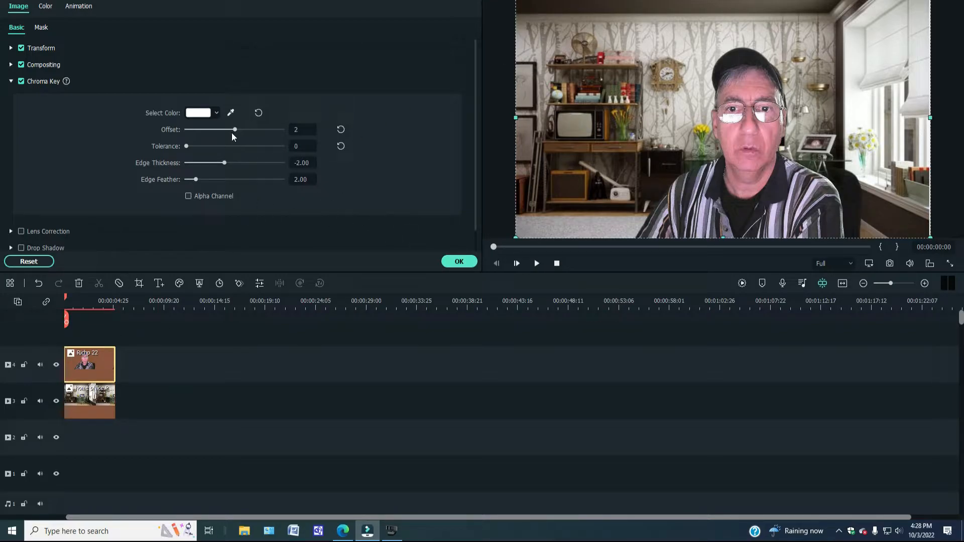
left_click_drag(233, 130, 407, 136)
left_click_drag(187, 140, 146, 140)
left_click(458, 261)
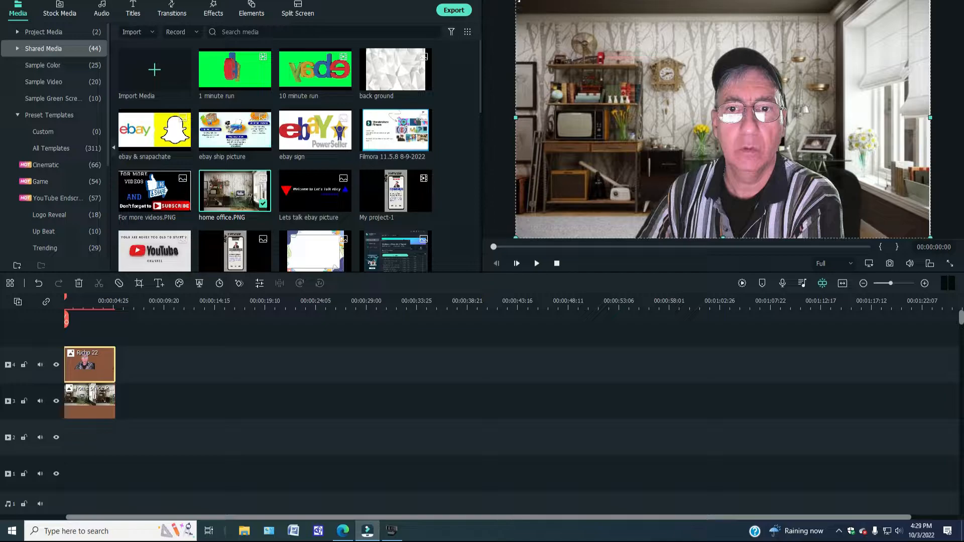
Scale the portrait cutout down in the preview and position it at the bottom of the frame in front of the desk
left_click_drag(519, 2, 687, 148)
left_click_drag(749, 198, 639, 205)
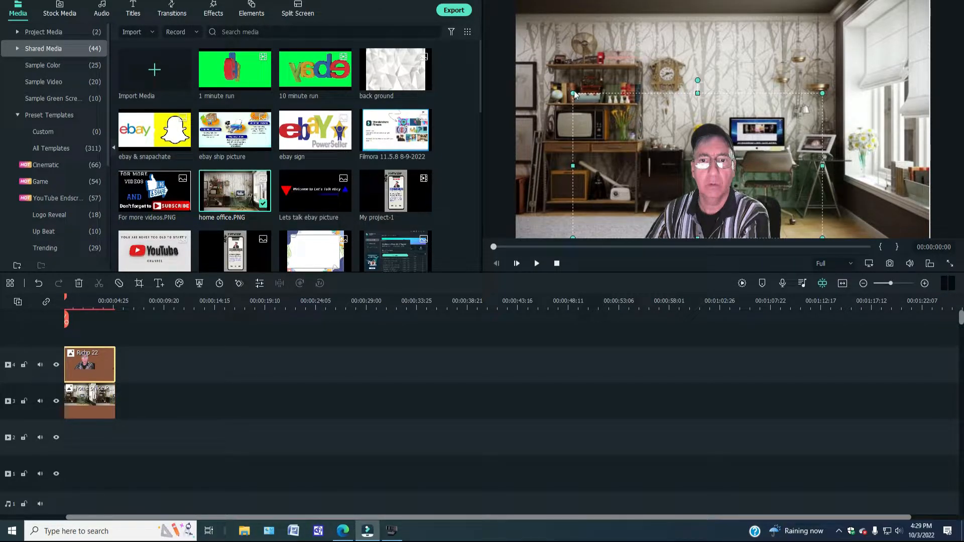
left_click_drag(574, 93, 516, 50)
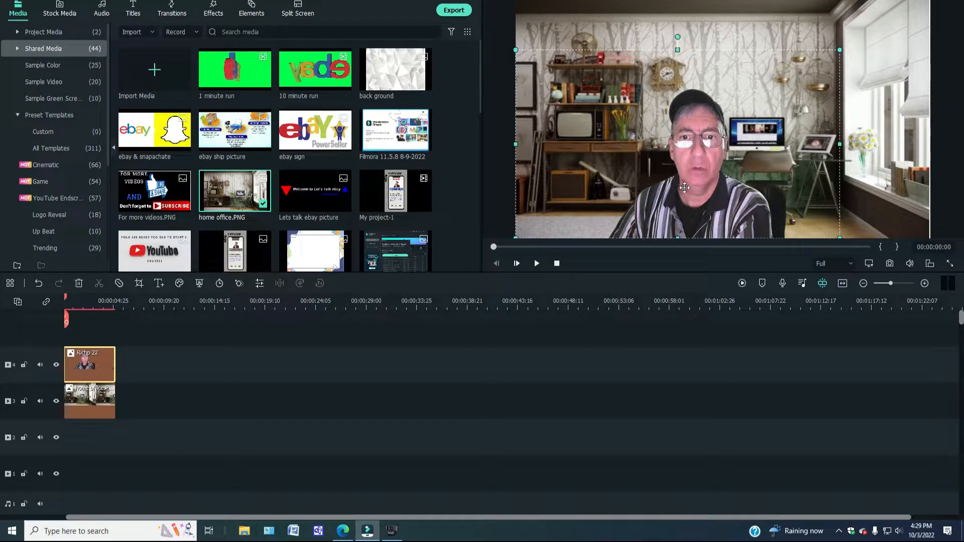
left_click(623, 312)
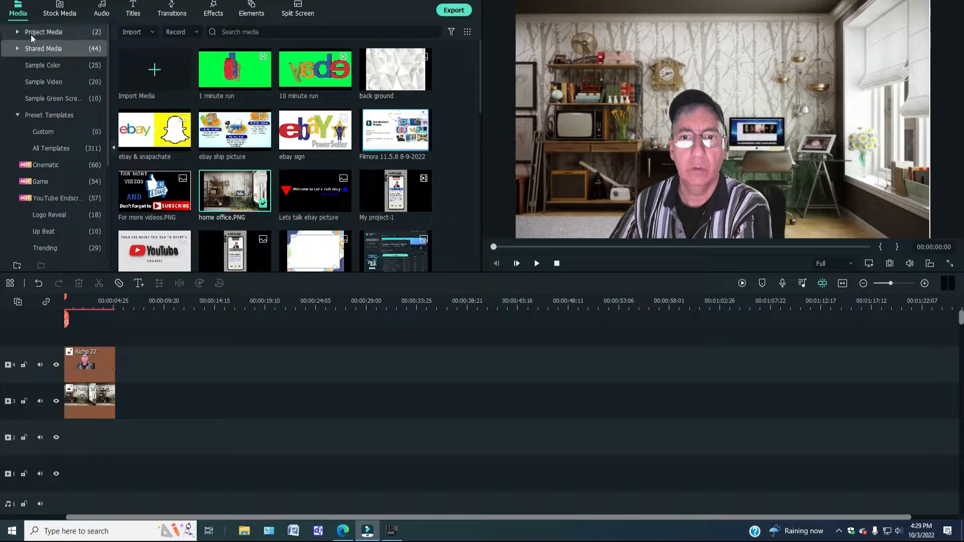
Show the project media and cut the portrait cutout clip from video track 4
left_click(62, 31)
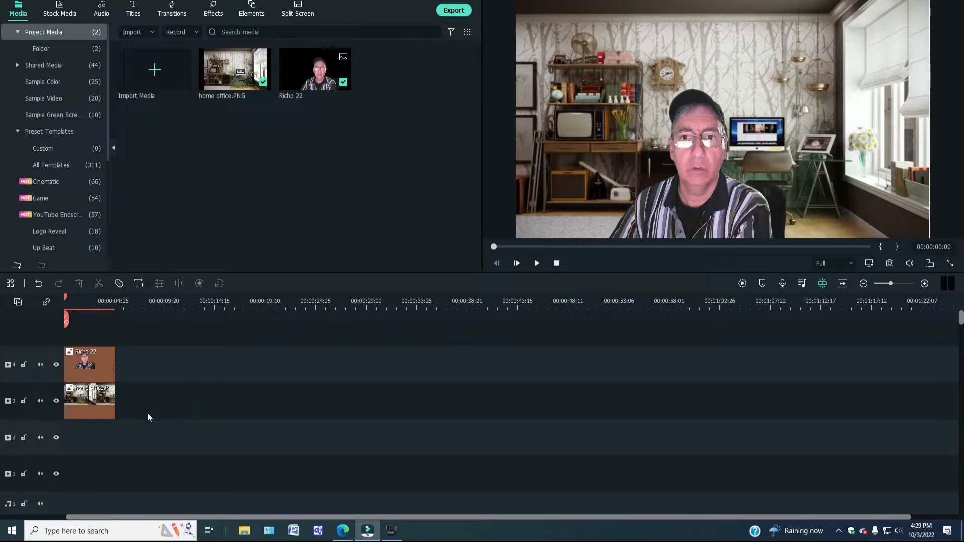
left_click_drag(147, 416, 64, 329)
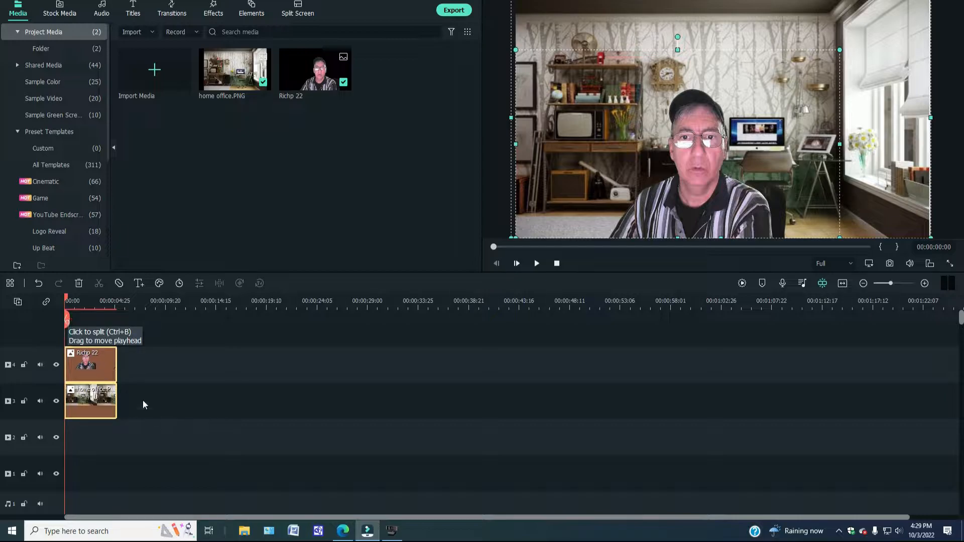
left_click(97, 368)
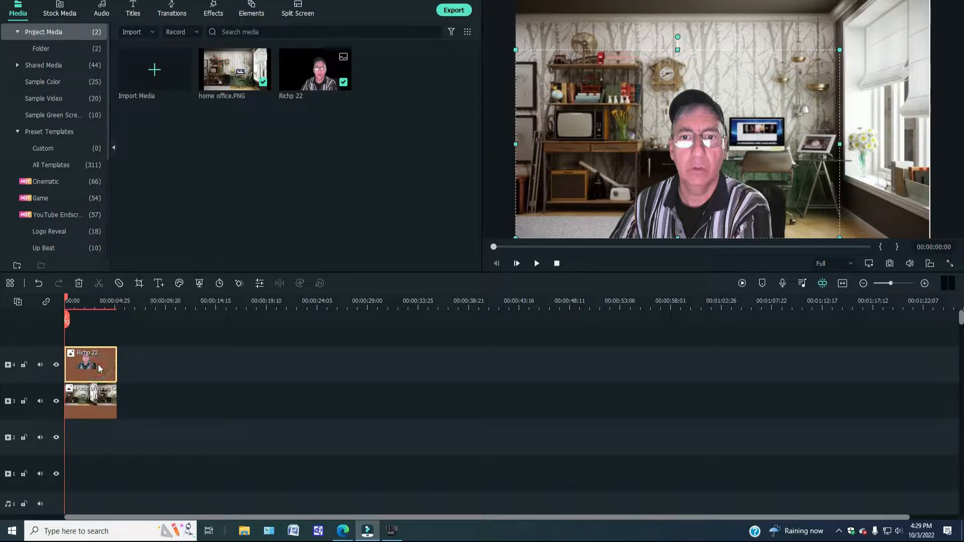
right_click(98, 363)
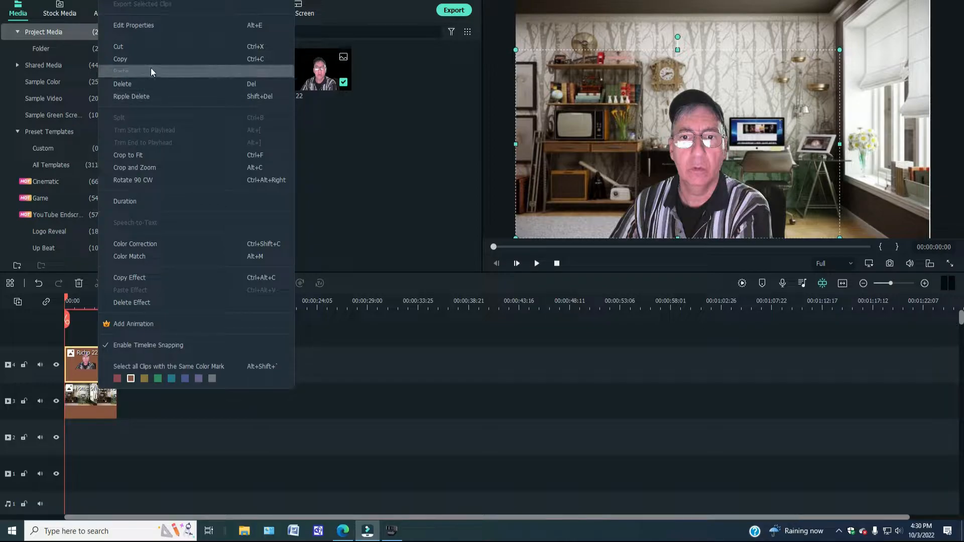
left_click(149, 47)
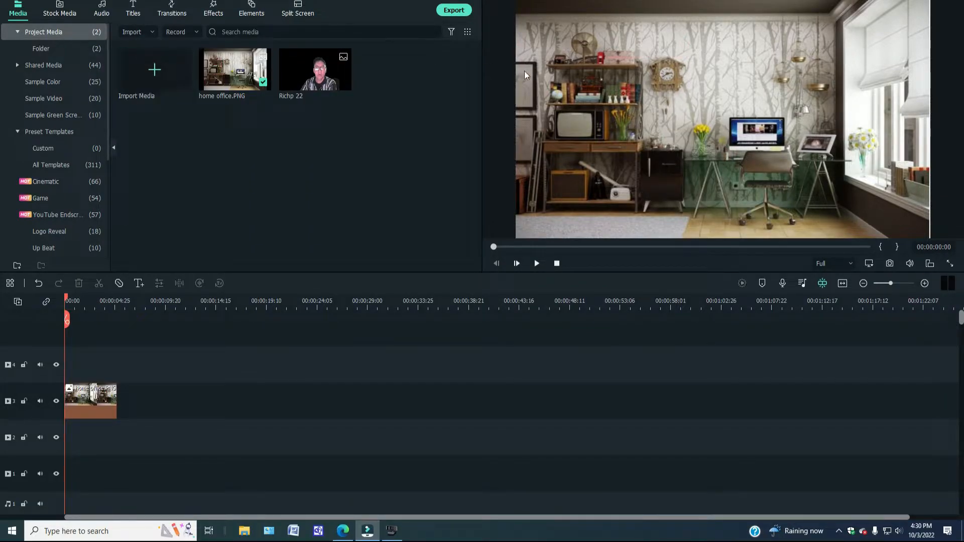
Import Image42 from Documents > WebCam Media > Capture and place it at the start of video track 4 above the home office image
left_click(149, 32)
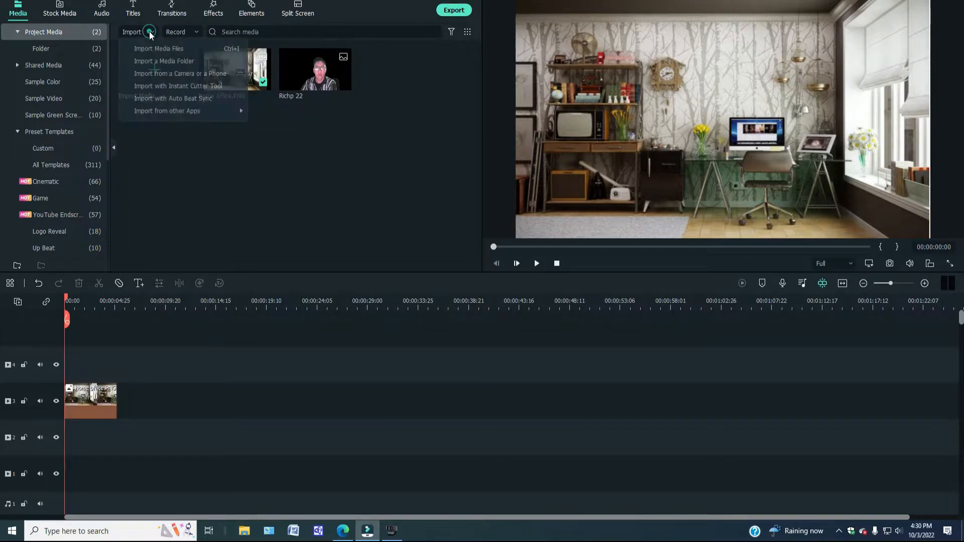
left_click(149, 48)
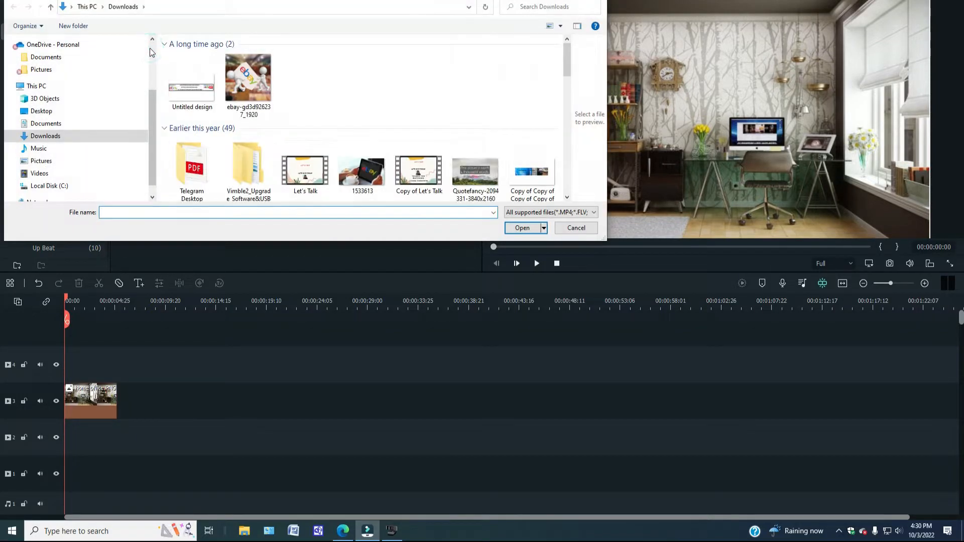
left_click(50, 124)
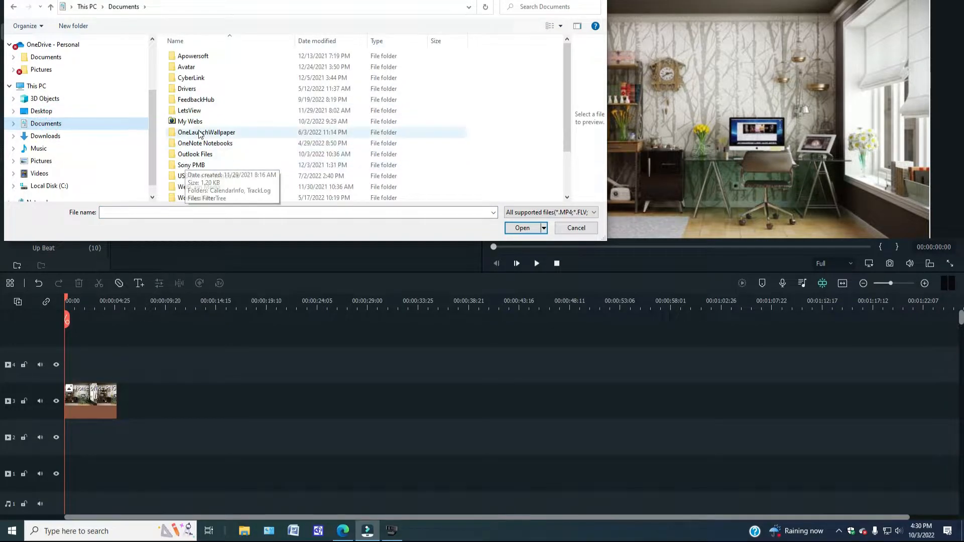
double_click(185, 187)
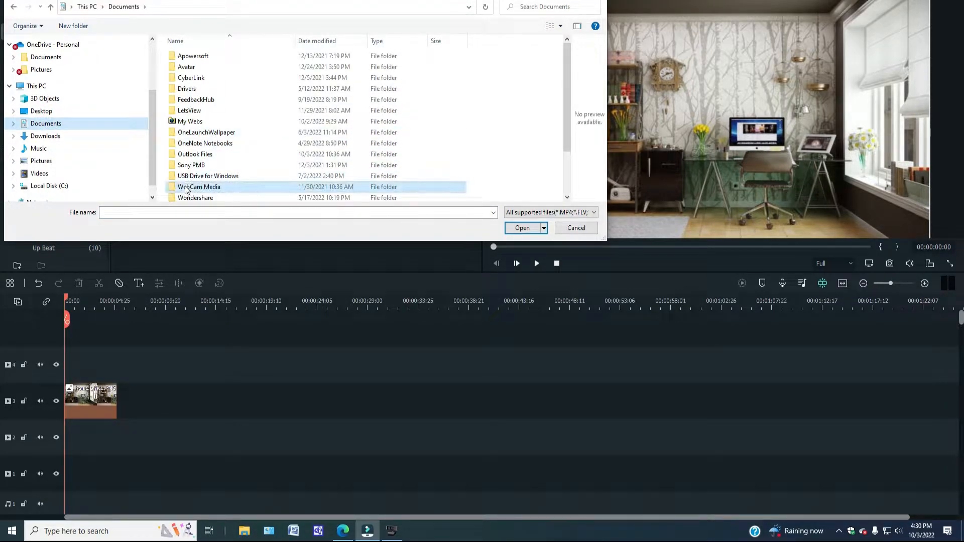
double_click(187, 57)
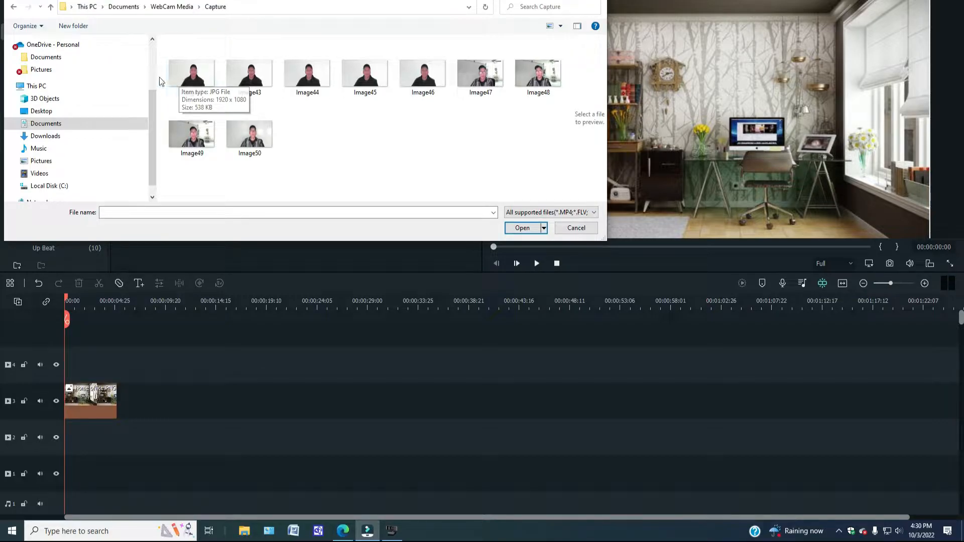
left_click(205, 74)
double_click(205, 74)
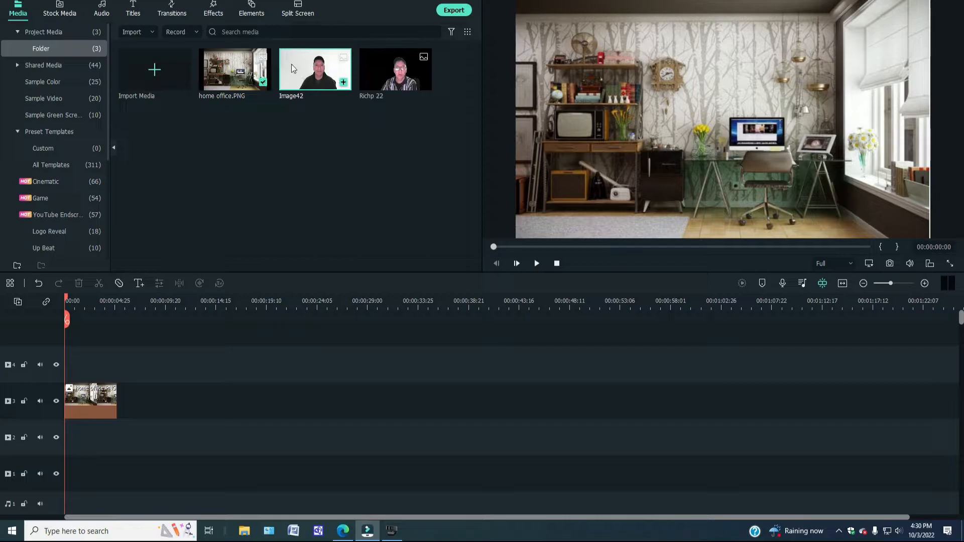
left_click_drag(291, 65, 88, 367)
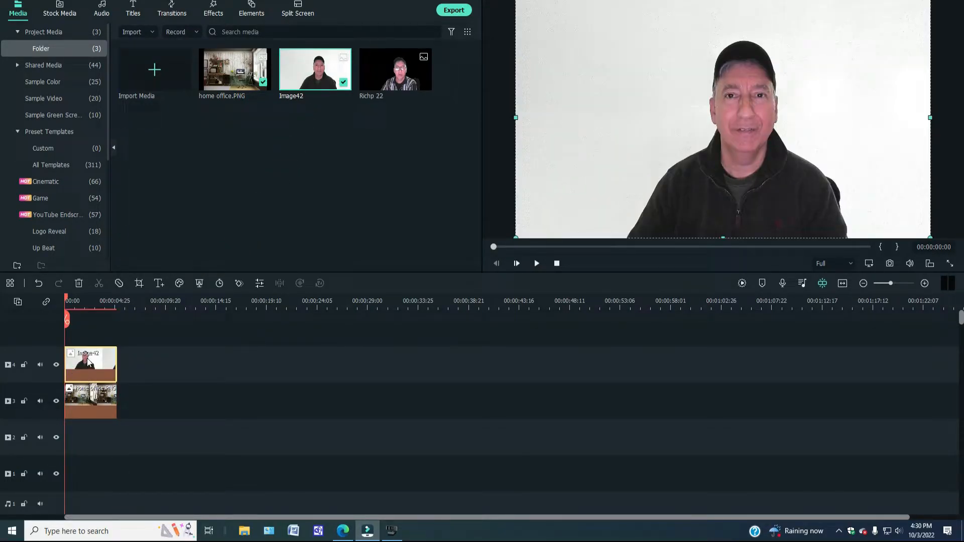
Try keying out Image42's background with Chroma Key set to white, offset 100 and tolerance 100
right_click(89, 363)
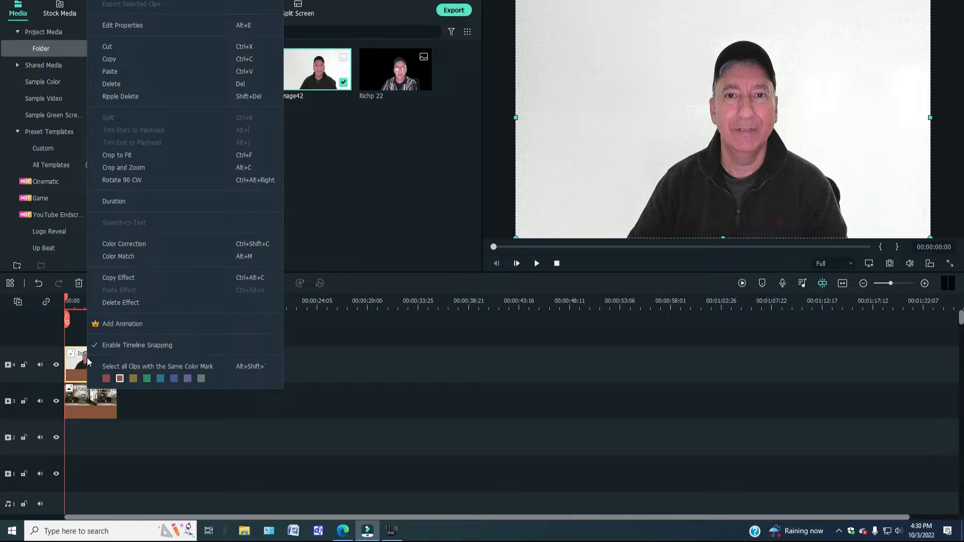
left_click(142, 22)
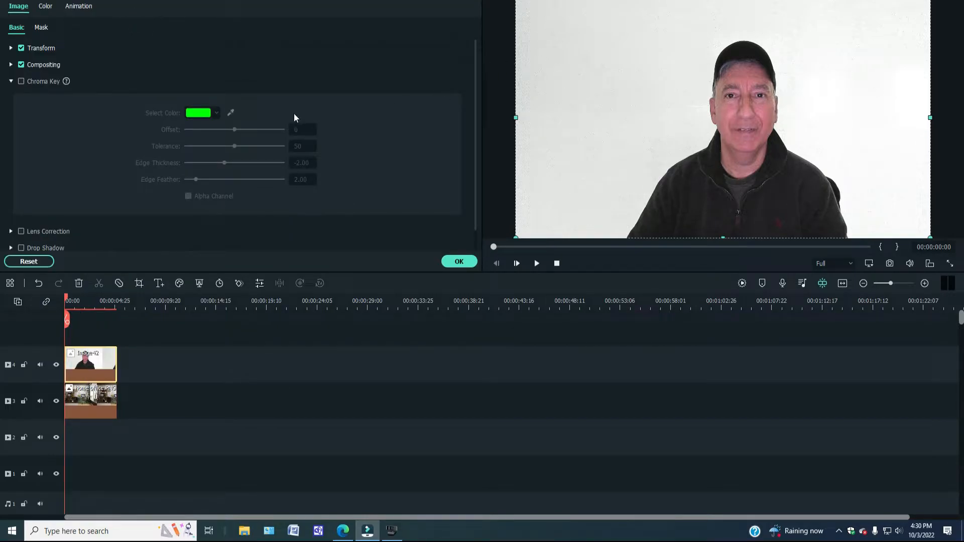
left_click(21, 81)
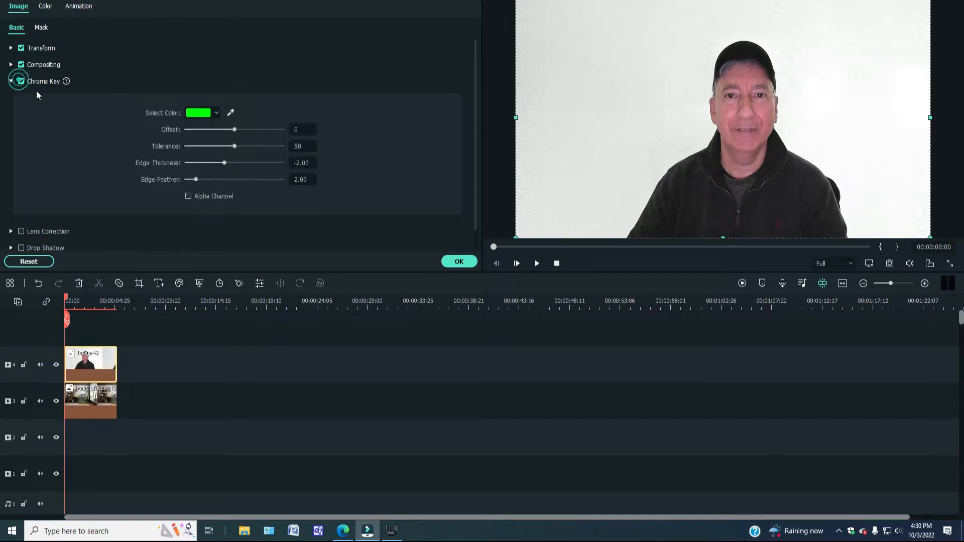
left_click(216, 113)
left_click(253, 172)
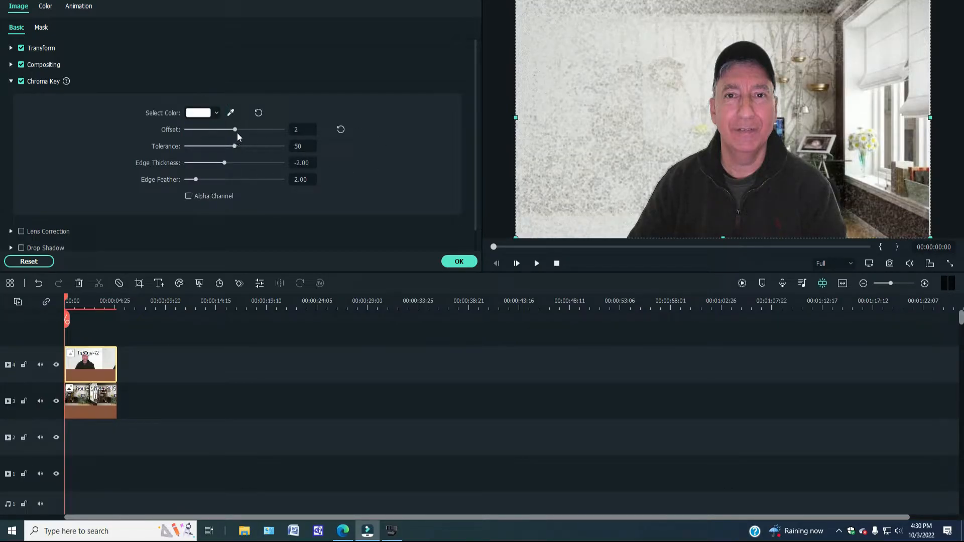
left_click_drag(239, 129, 287, 129)
left_click_drag(234, 146, 285, 144)
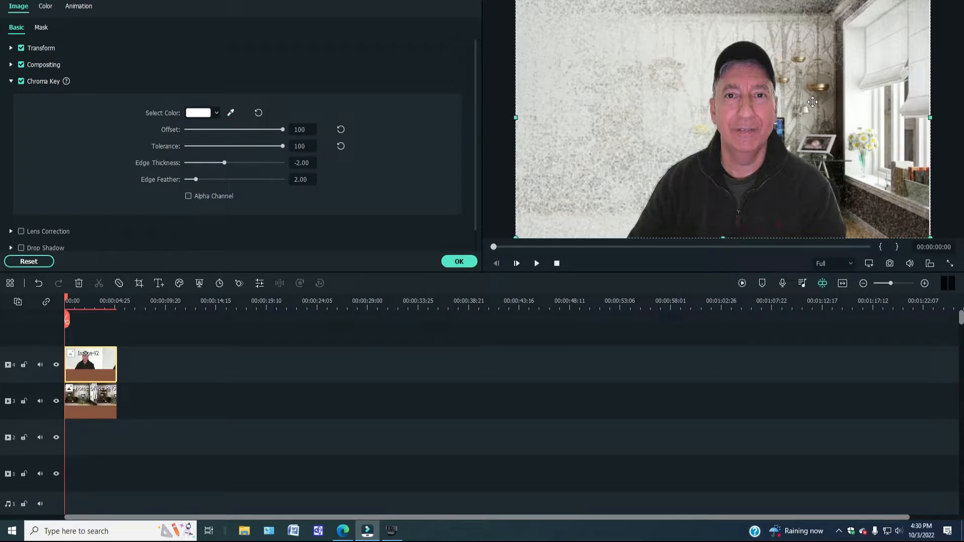
Try keying Image42 with a colour sampled from its wall, offset 100 and tolerance 100, and reset the clip's image settings
left_click(228, 112)
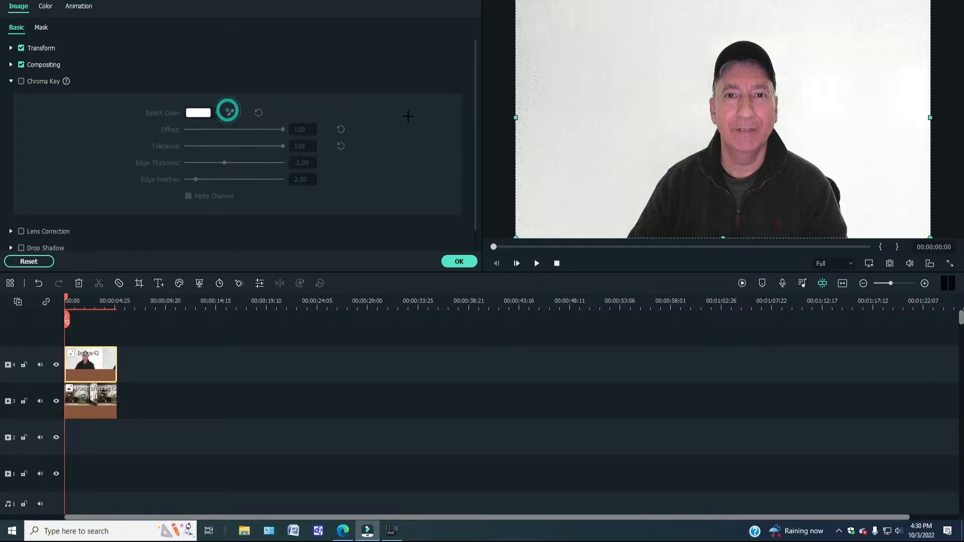
left_click(552, 91)
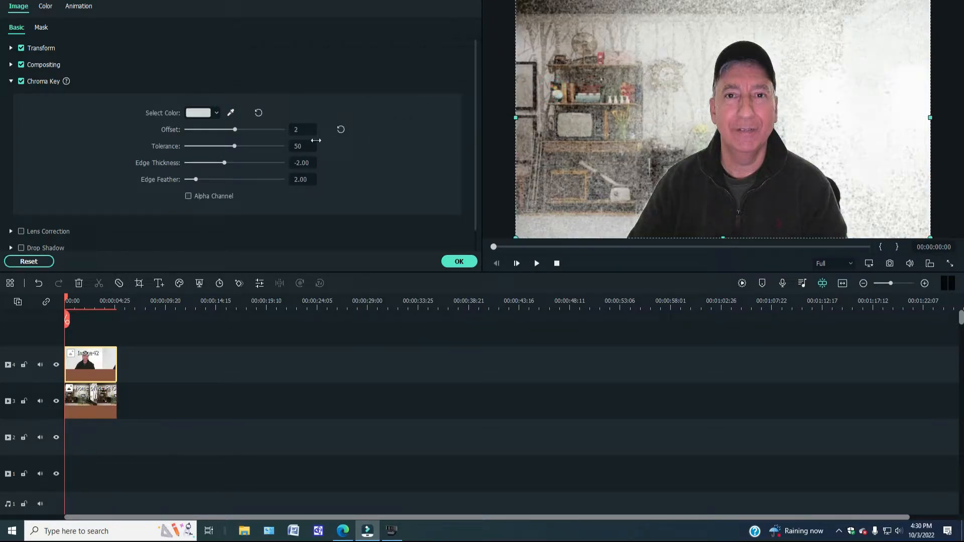
left_click_drag(284, 131, 304, 132)
left_click_drag(240, 145, 318, 146)
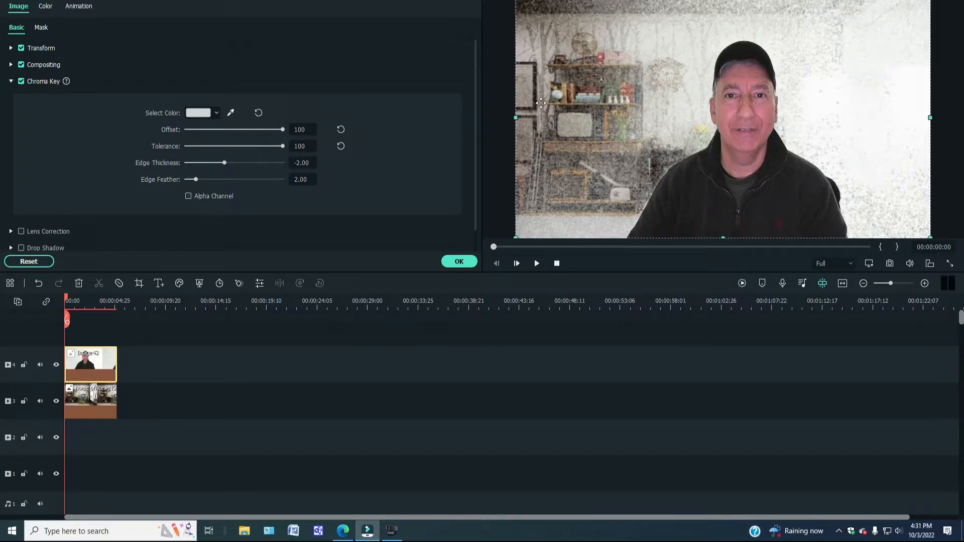
left_click(29, 261)
left_click(459, 261)
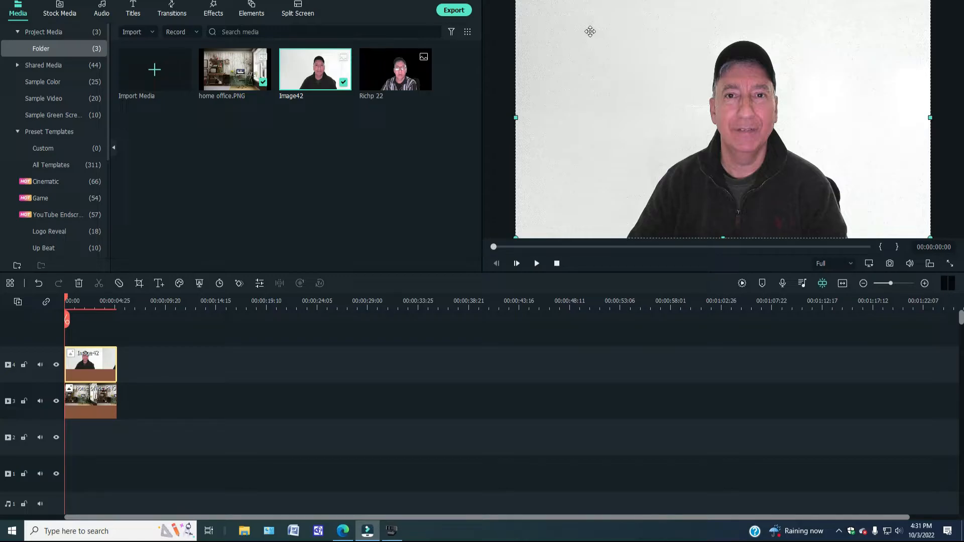
Switch to Adobe Express, return to the Remove background tool and load Image42 from Documents > WebCam Media > Capture
left_click(341, 530)
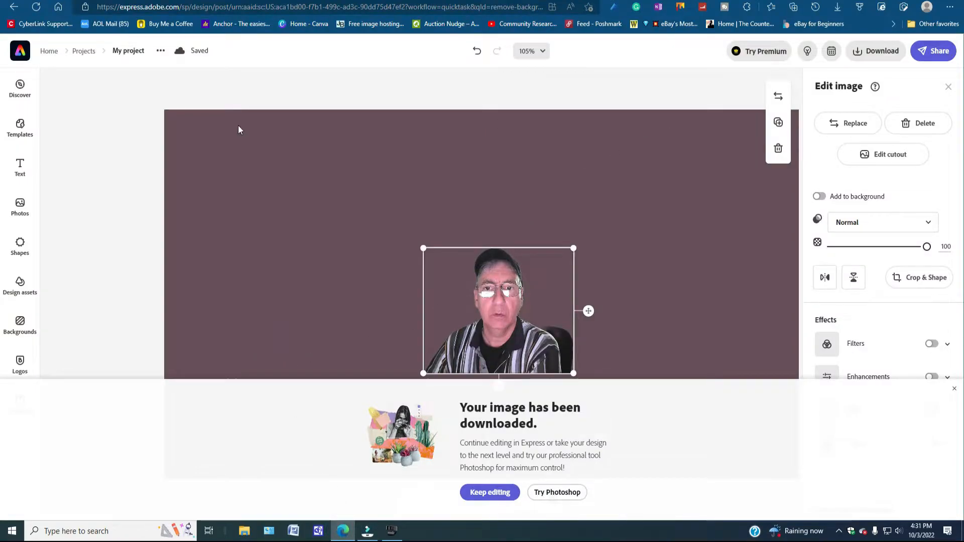
left_click(13, 7)
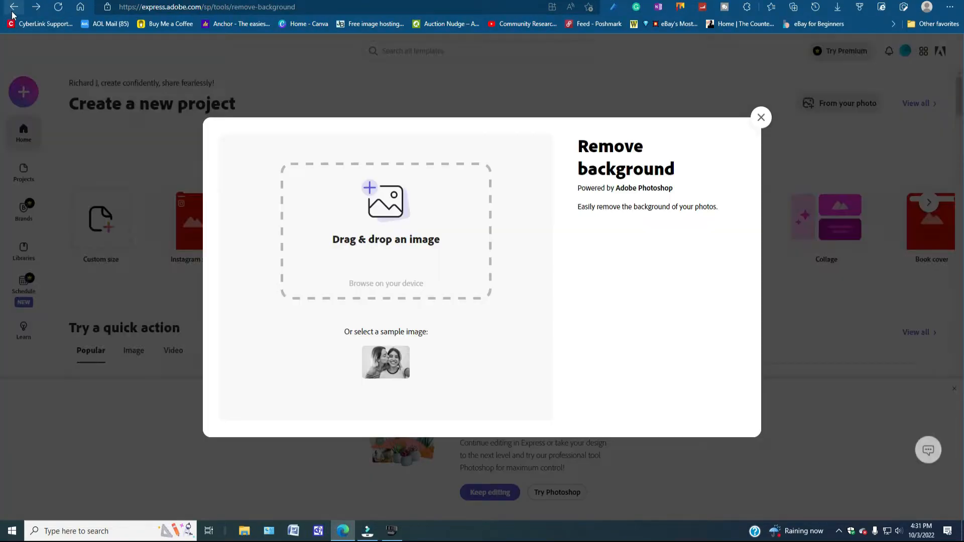
left_click(380, 286)
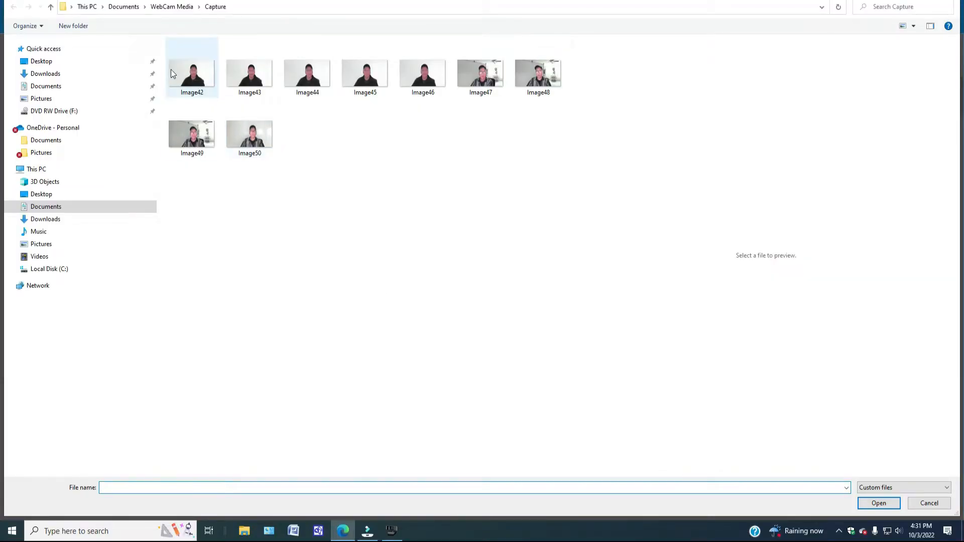
left_click(175, 70)
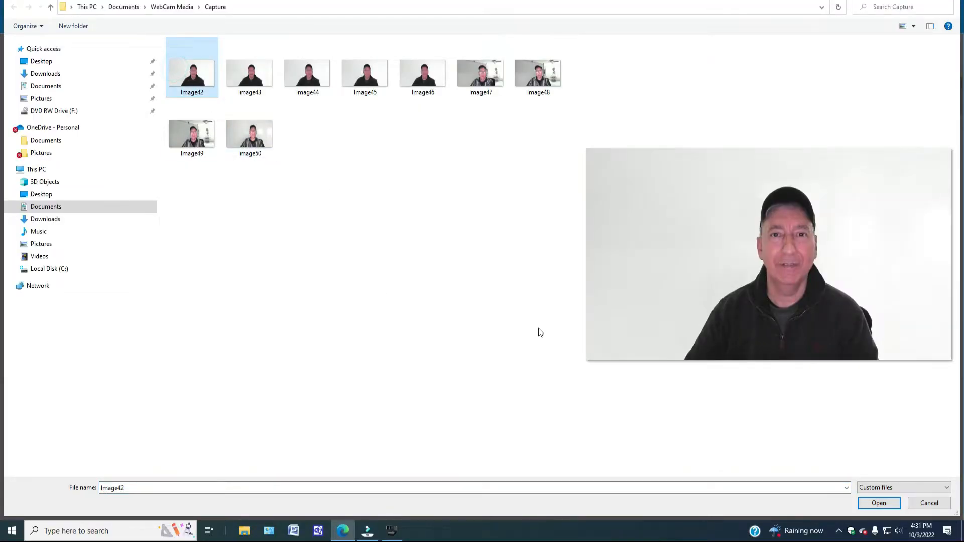
left_click(881, 509)
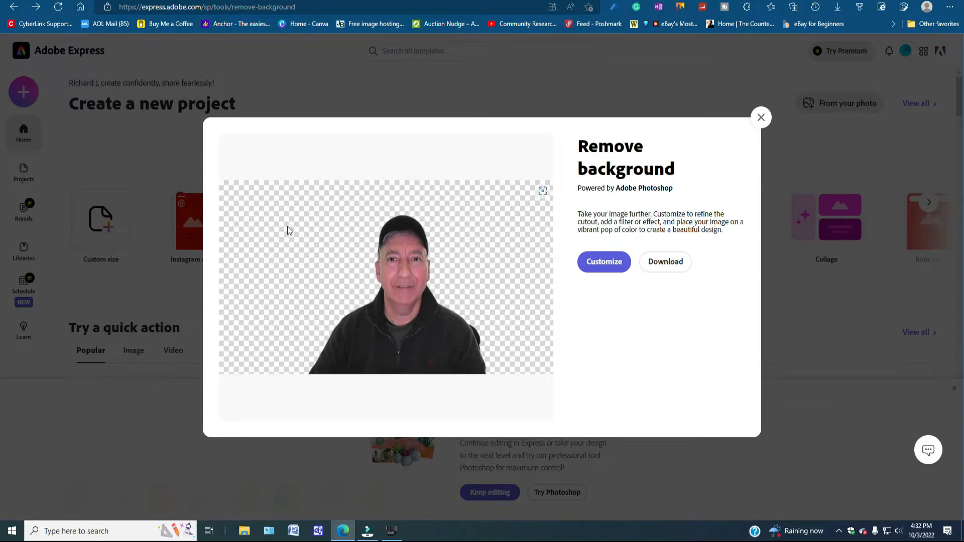
Download the Image42 cutout as a PNG into Downloads, naming it with the subject's first name followed by "p 23"
left_click(677, 264)
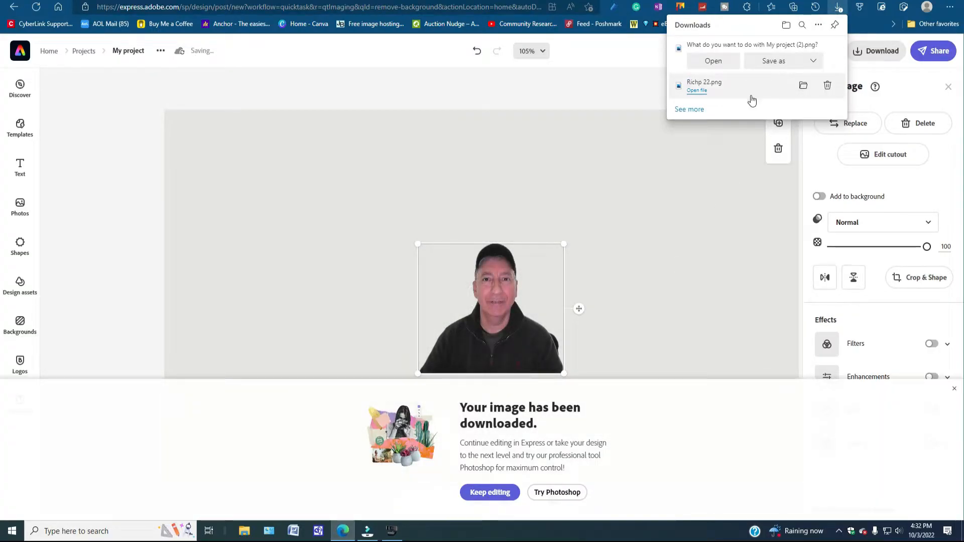
left_click(790, 64)
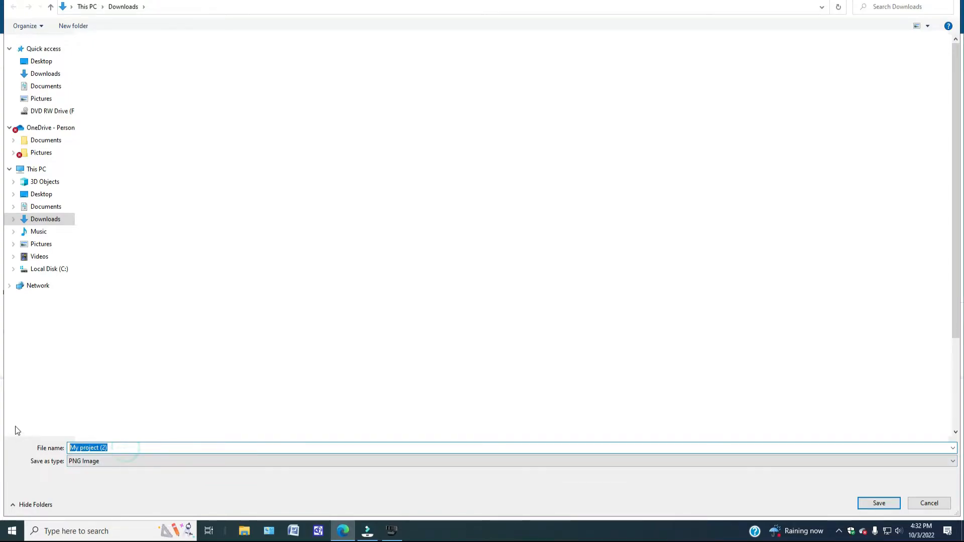
type("Ri")
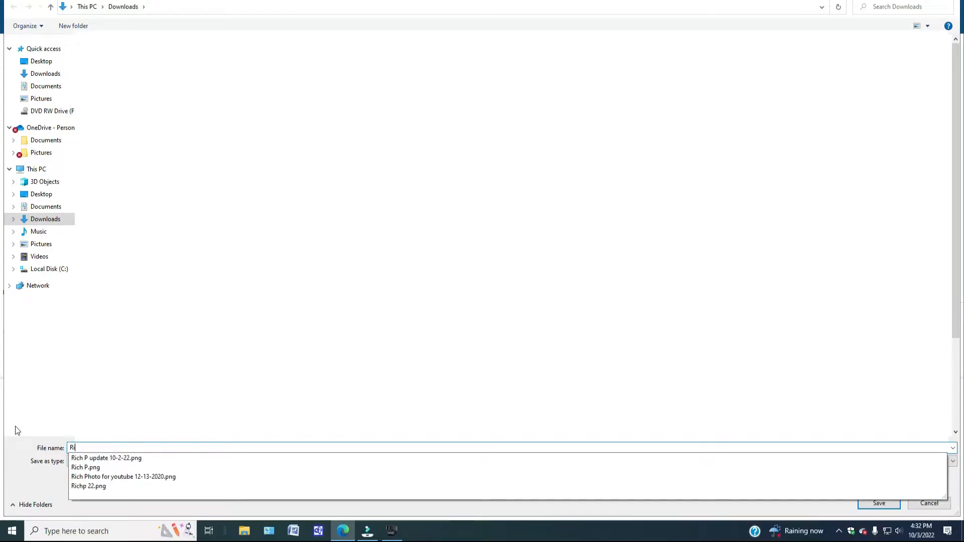
type("cp")
key("BackSpace")
key("BackSpace")
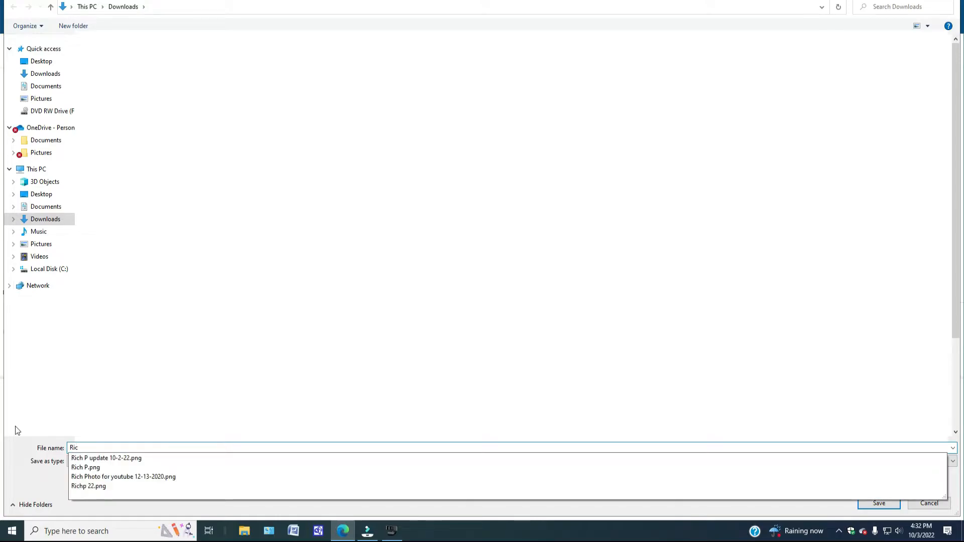
type("h")
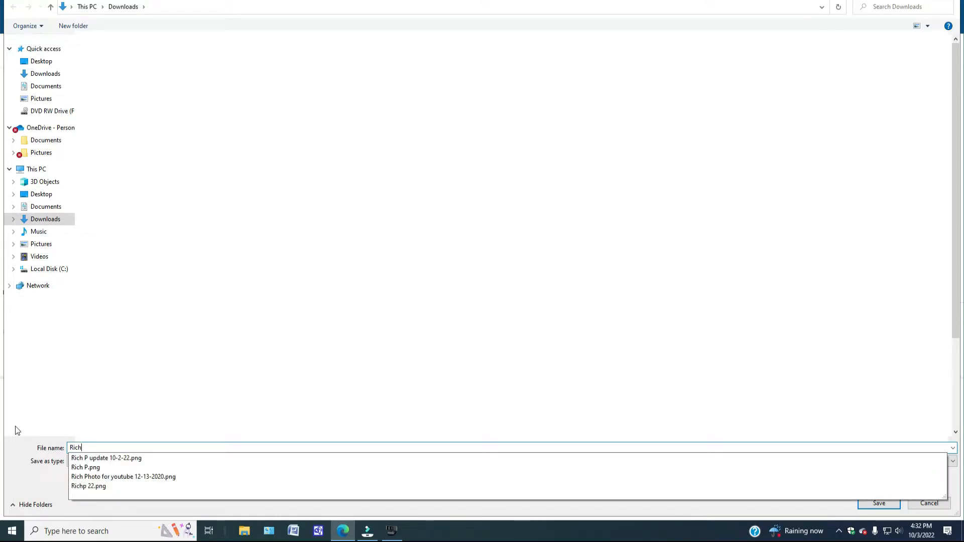
type(" p 23")
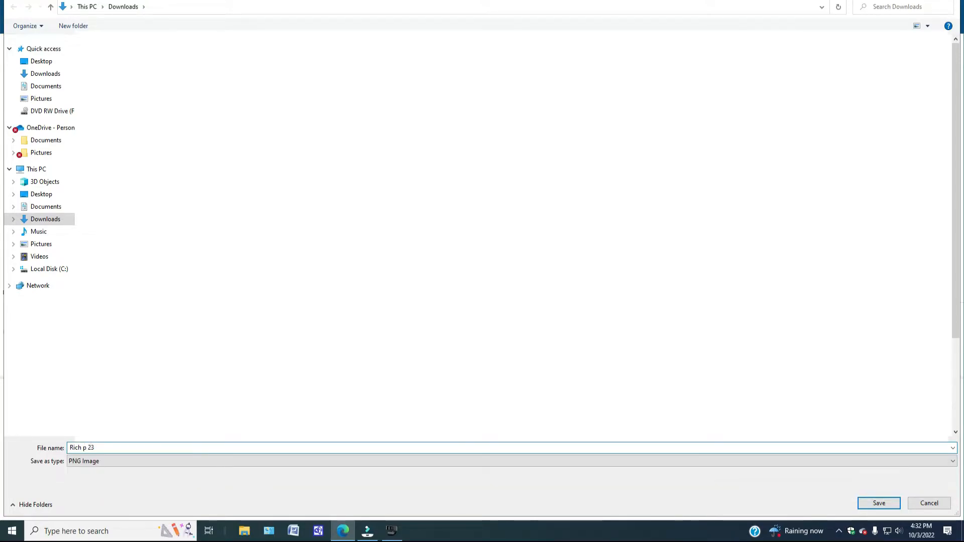
key("Return")
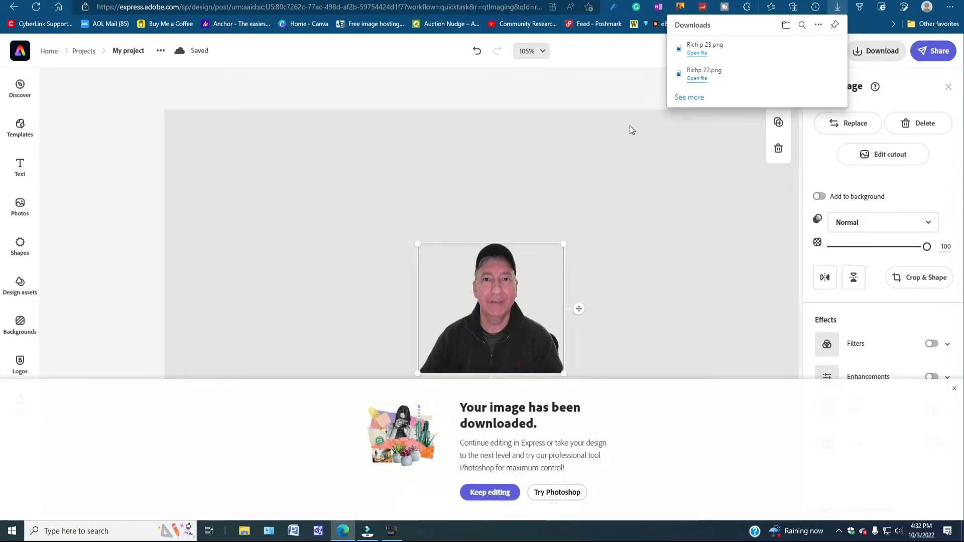
left_click(616, 59)
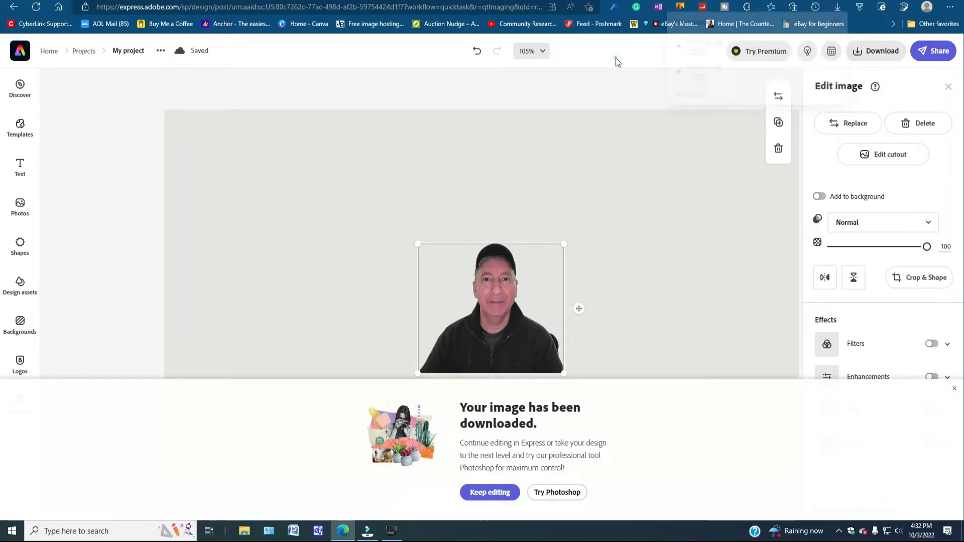
Switch to Filmora and import Image43 from Documents > WebCam Media > Capture into the project media
left_click(373, 535)
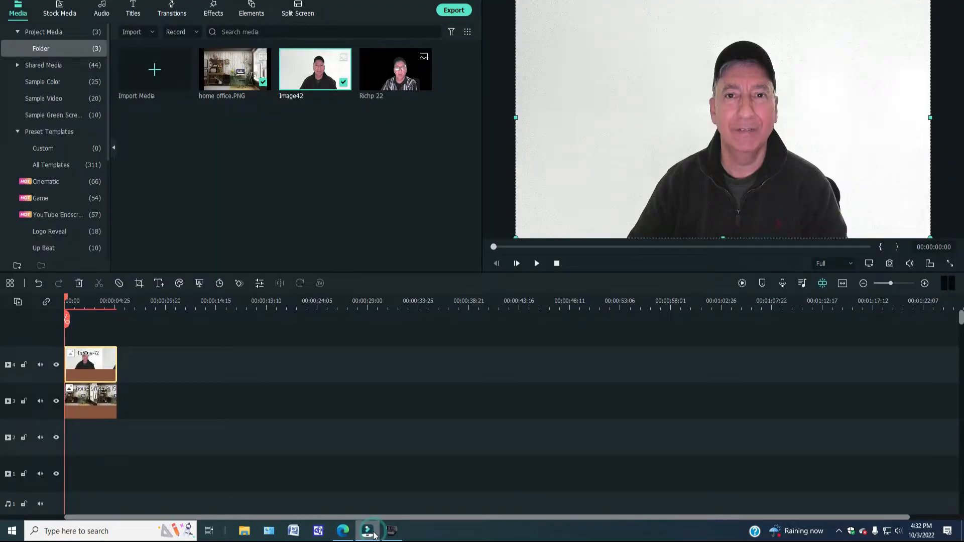
left_click(152, 33)
left_click(149, 47)
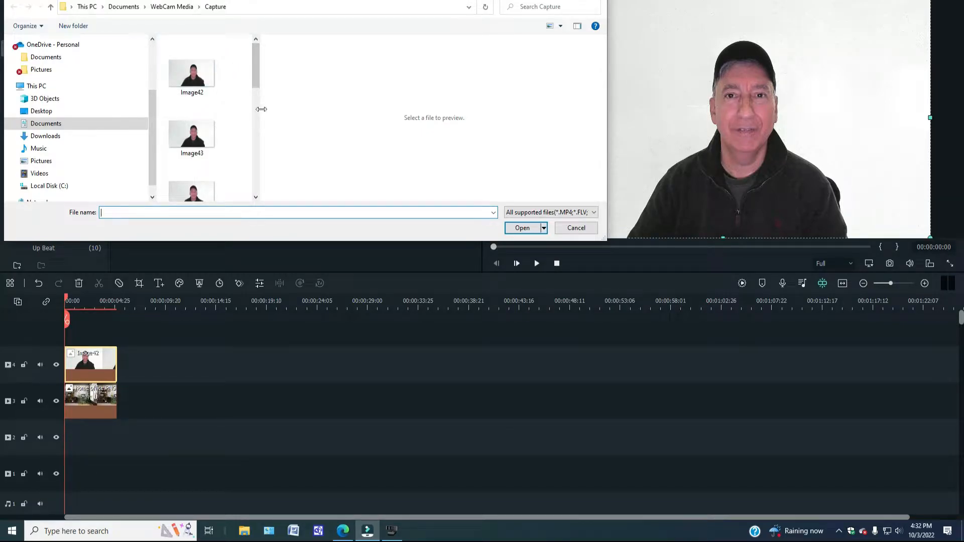
left_click_drag(261, 109, 522, 123)
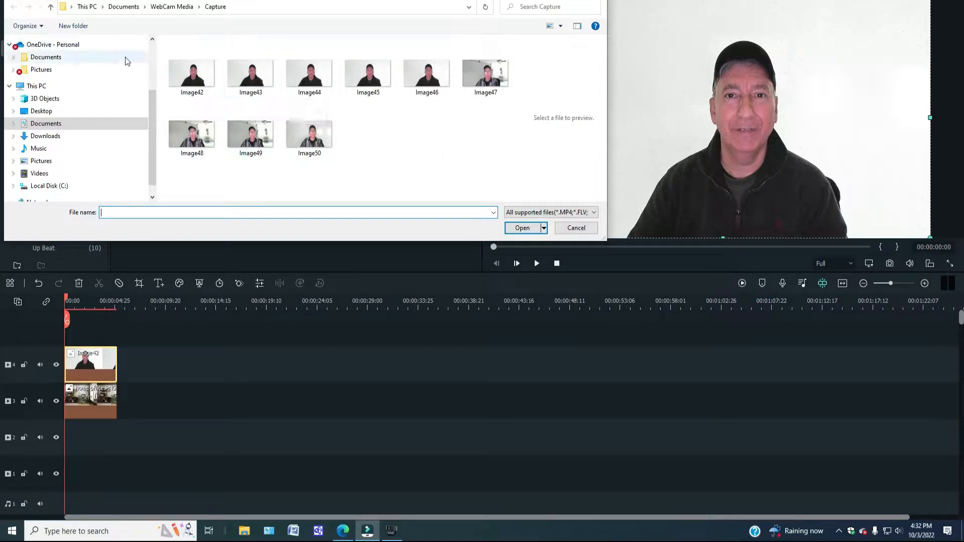
double_click(262, 82)
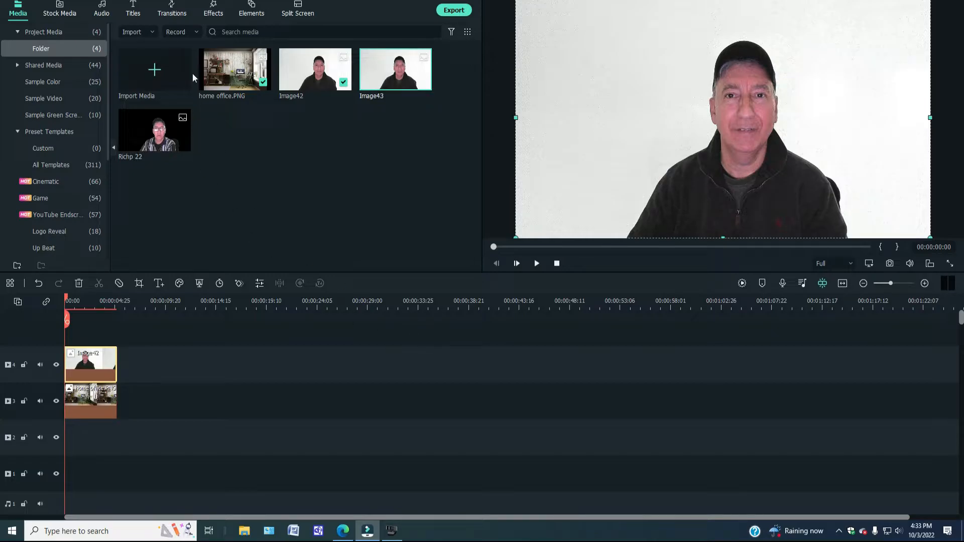
Switch to File Explorer, browse to Documents > WebCam Media > Capture and examine Image50 at full view
left_click(150, 33)
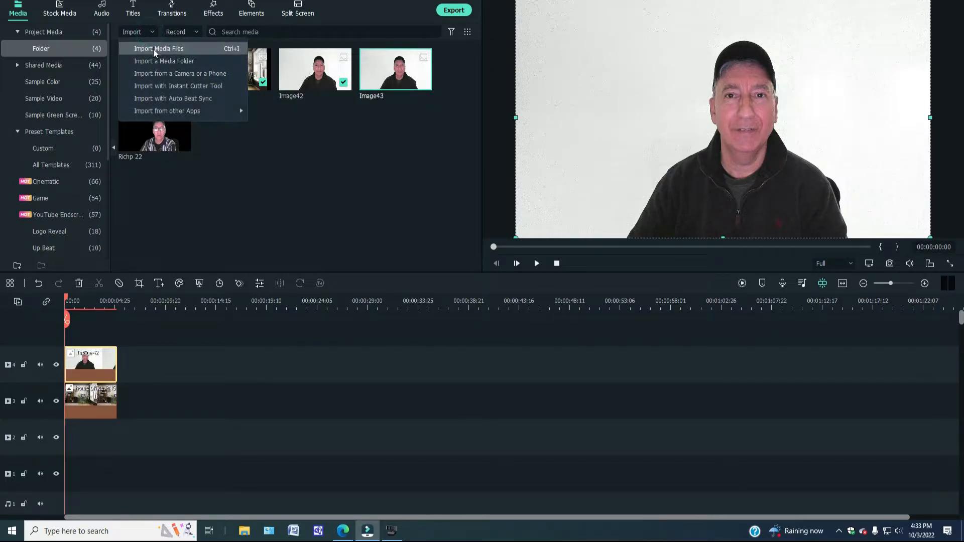
left_click(243, 532)
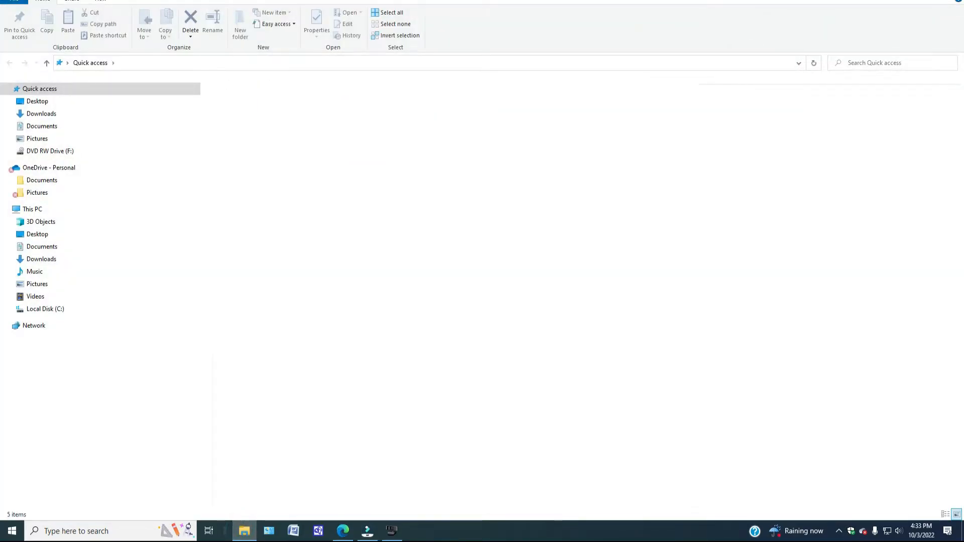
left_click(50, 127)
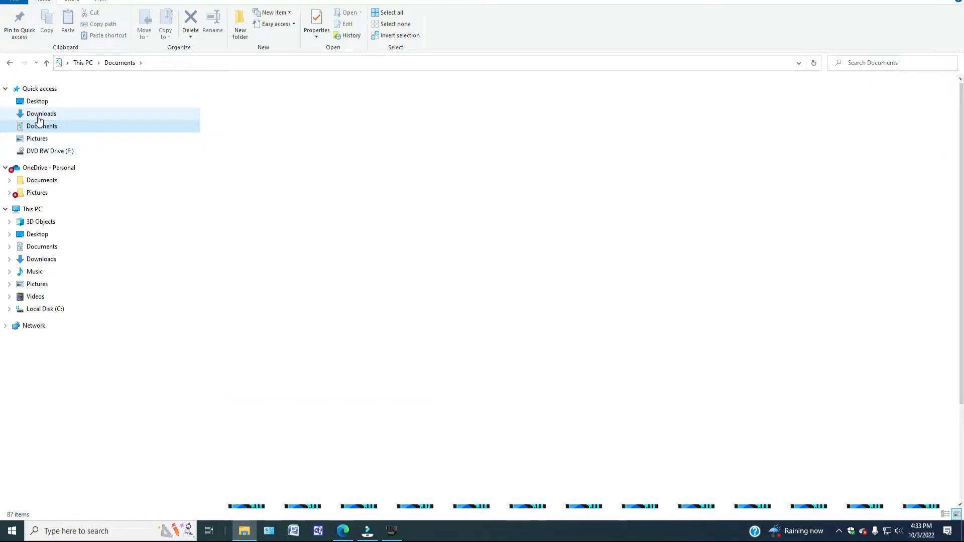
left_click(37, 114)
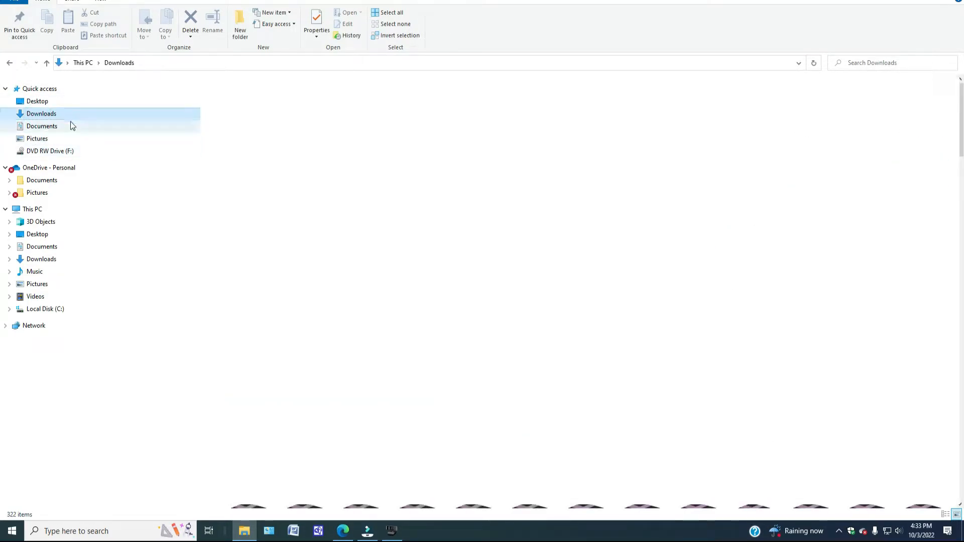
left_click(43, 128)
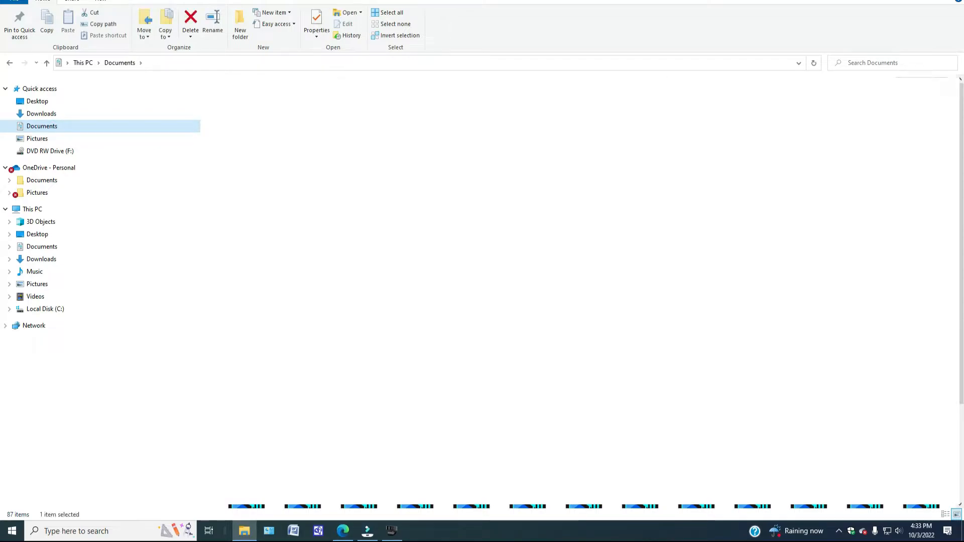
key("Return")
key("Down")
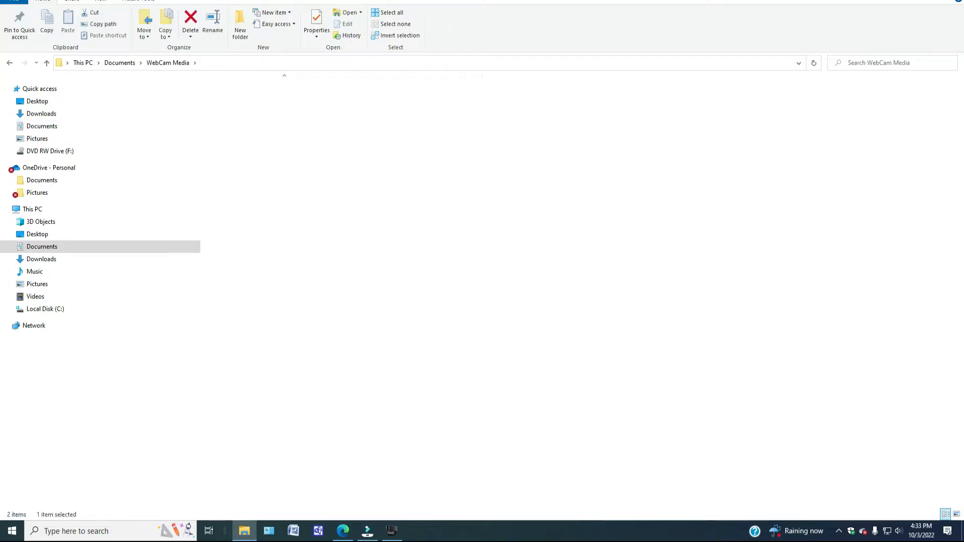
key("Return")
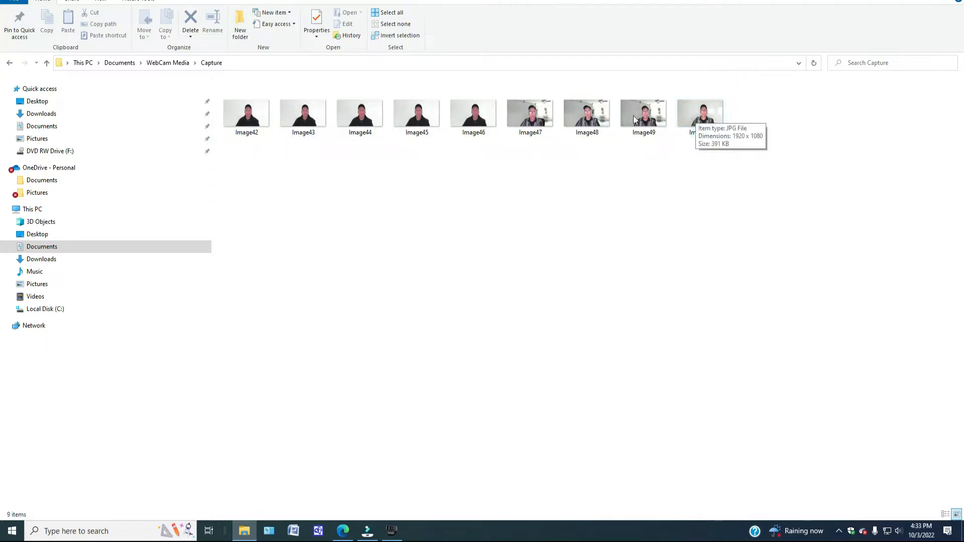
left_click(687, 119)
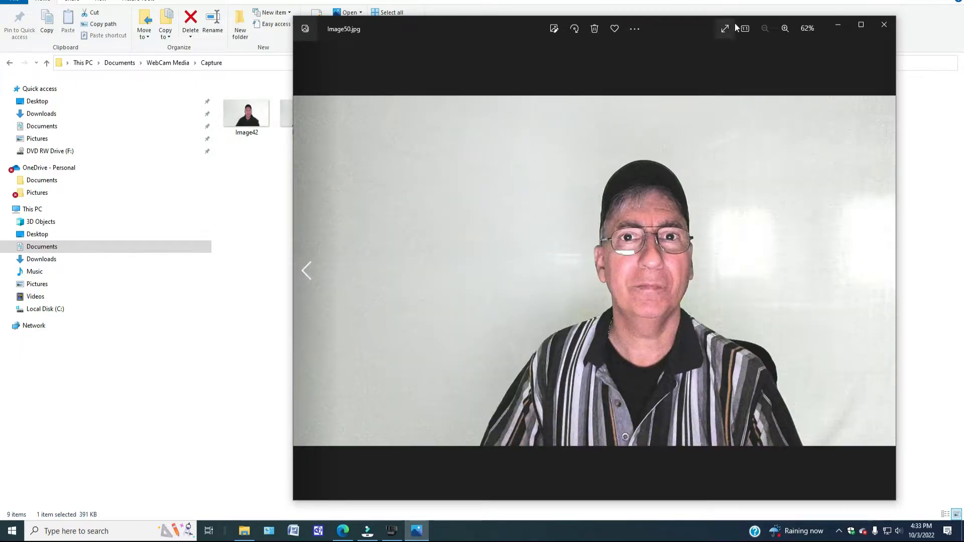
left_click(884, 25)
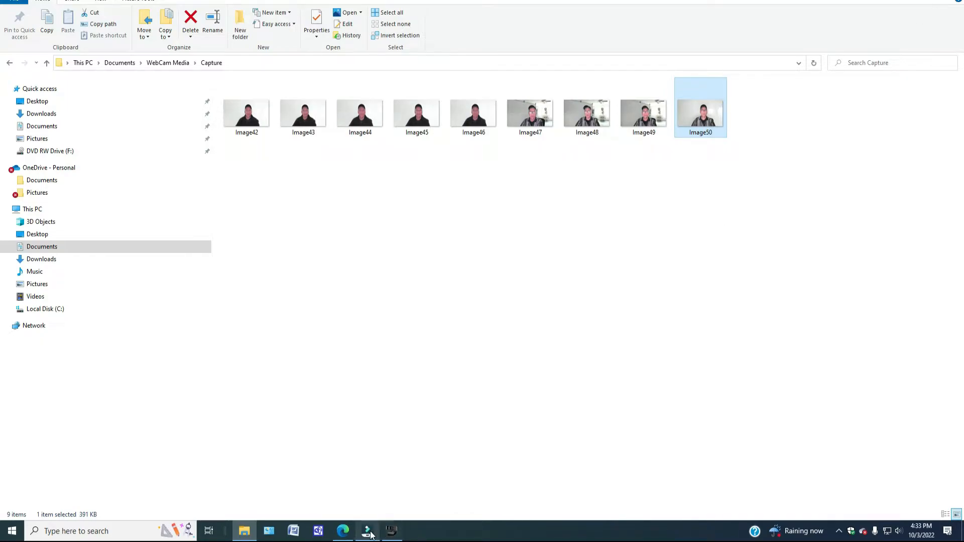
Switch to Adobe Express, return to the Remove background tool and load Image50 from the Capture folder
left_click(343, 533)
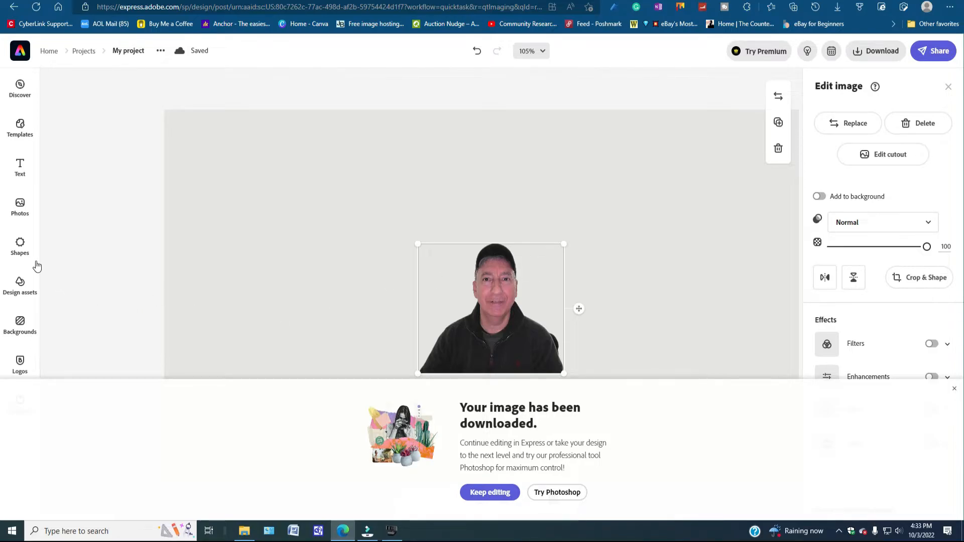
left_click(14, 6)
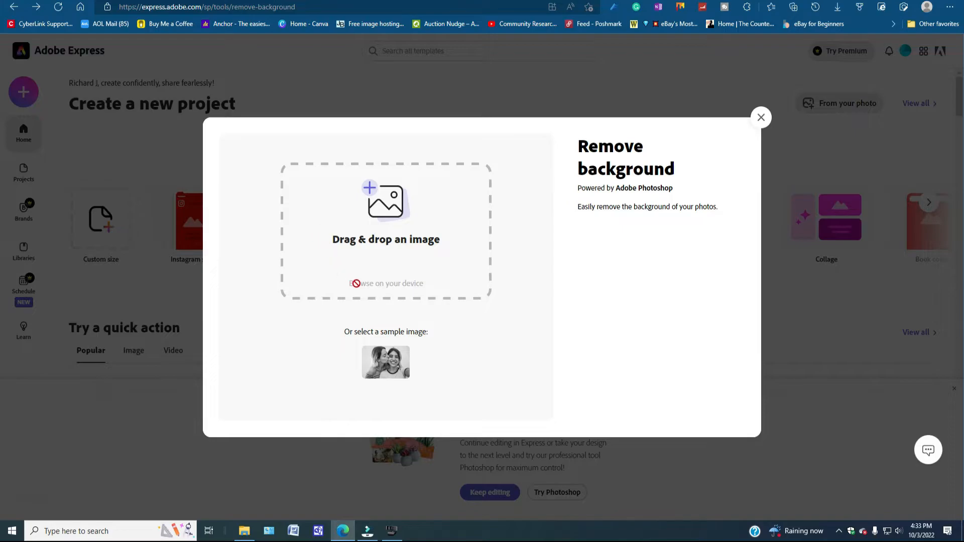
left_click(385, 284)
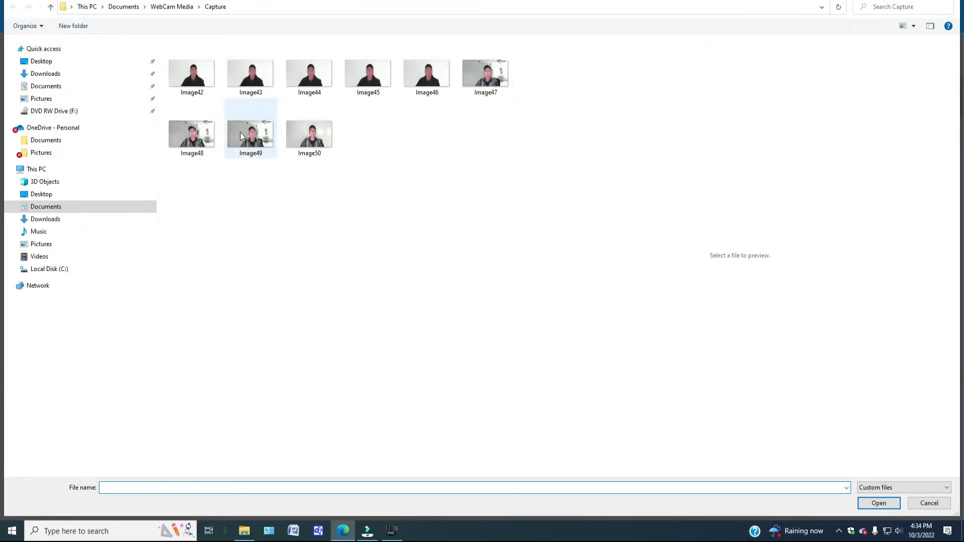
double_click(302, 136)
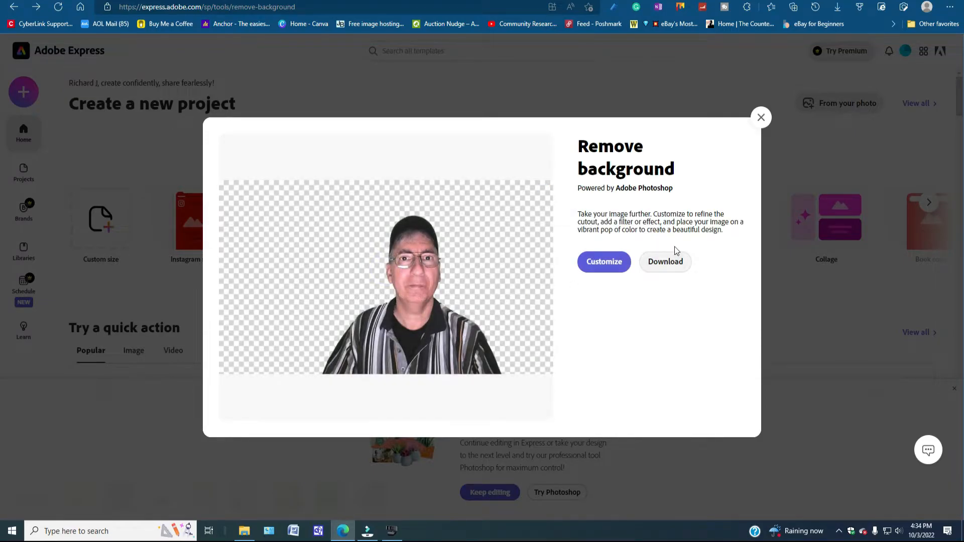
Download the Image50 cutout as a PNG into Downloads, naming it with the subject's first name followed by "Image 50"
left_click(659, 263)
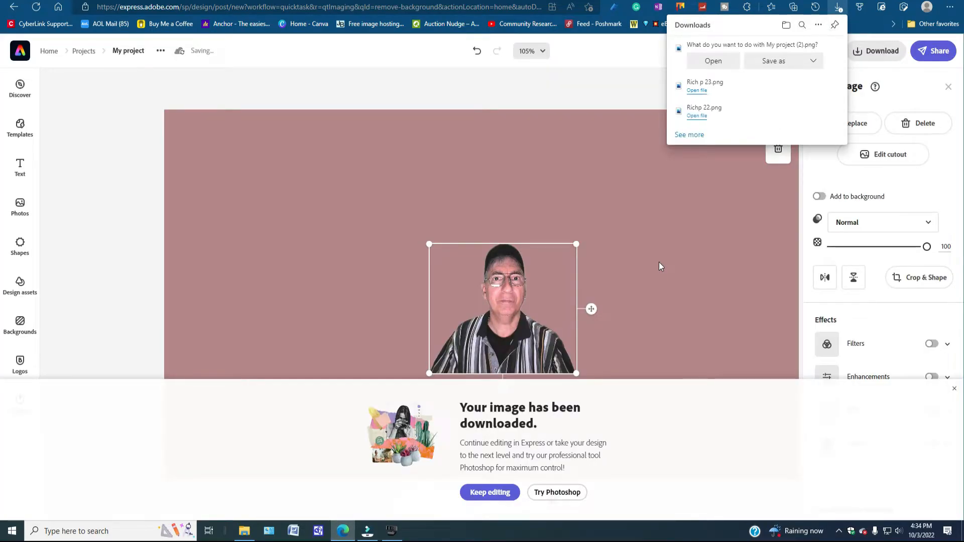
left_click(783, 68)
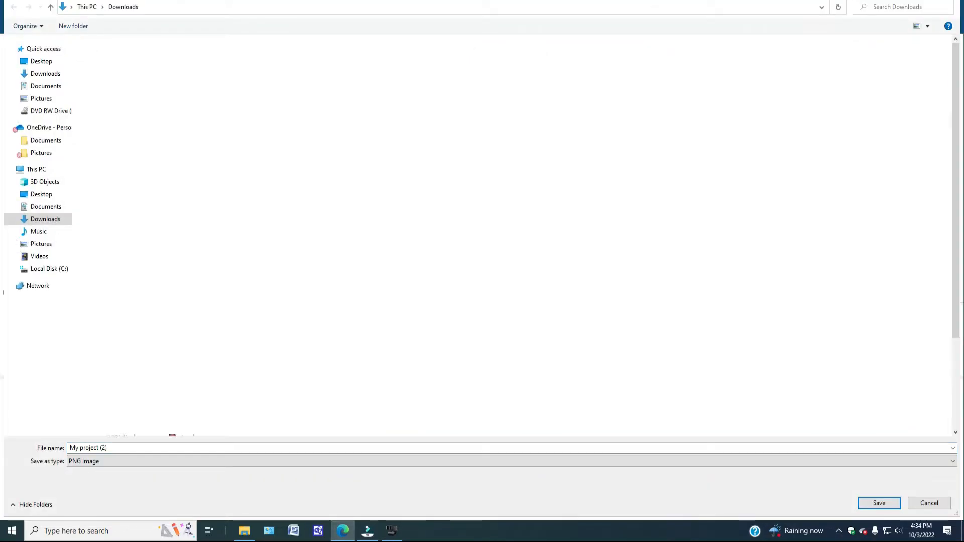
left_click(130, 445)
left_click_drag(110, 448, 33, 448)
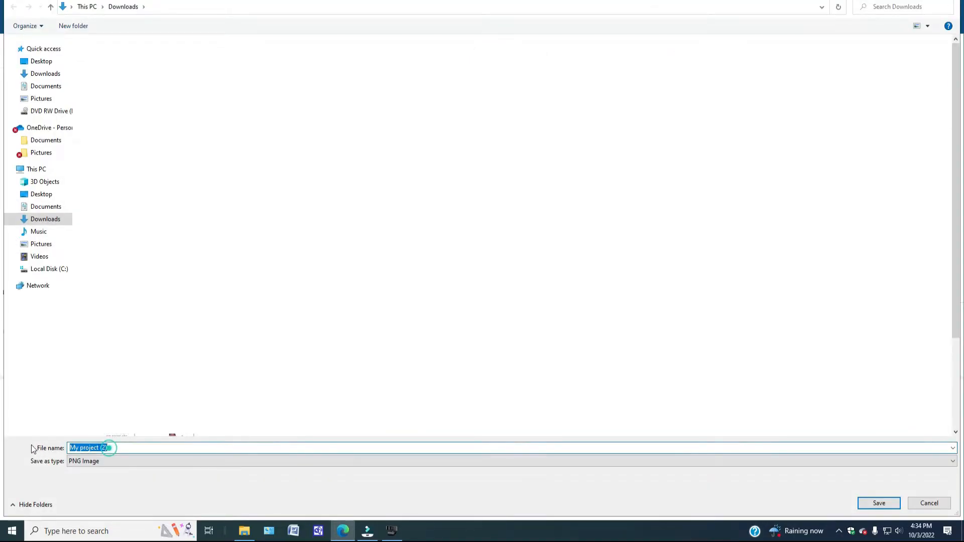
type("R")
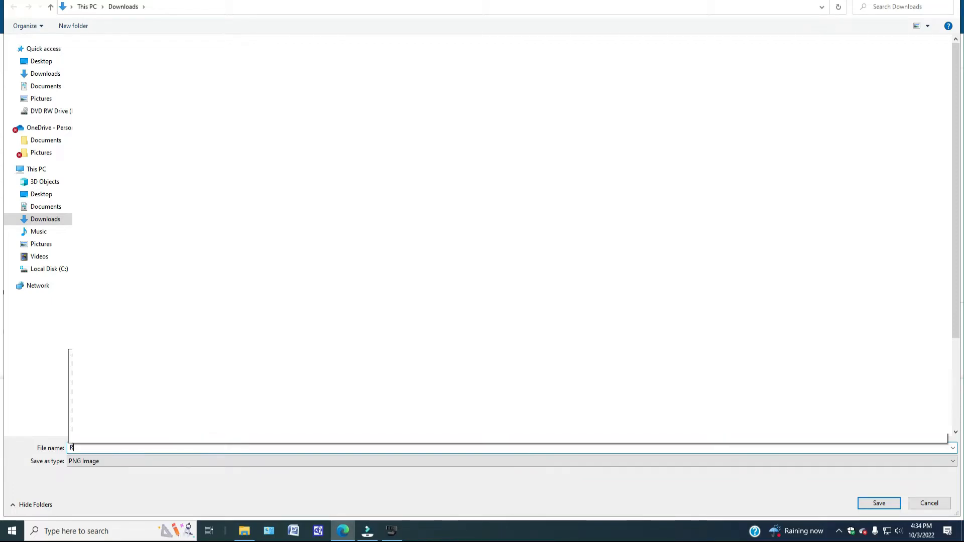
type("ich lmage 50")
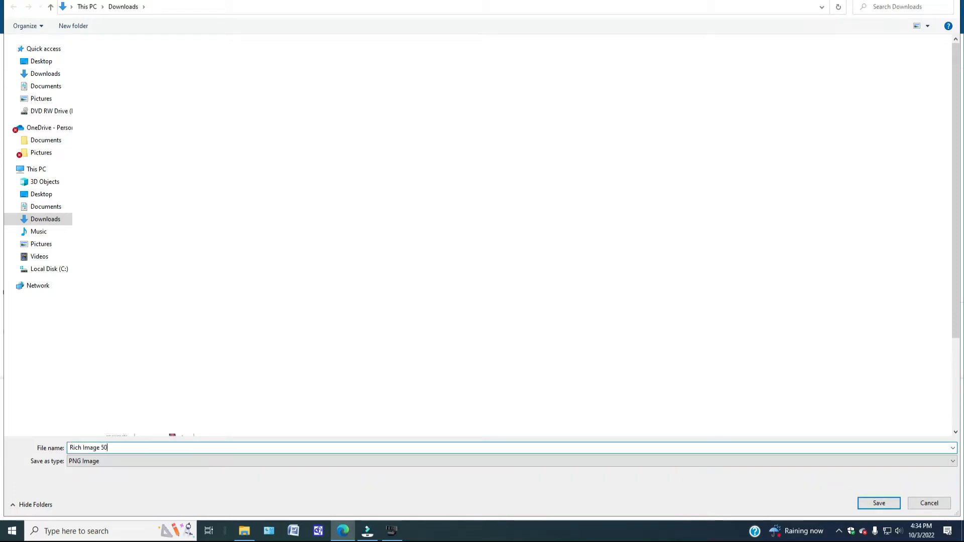
key("Return")
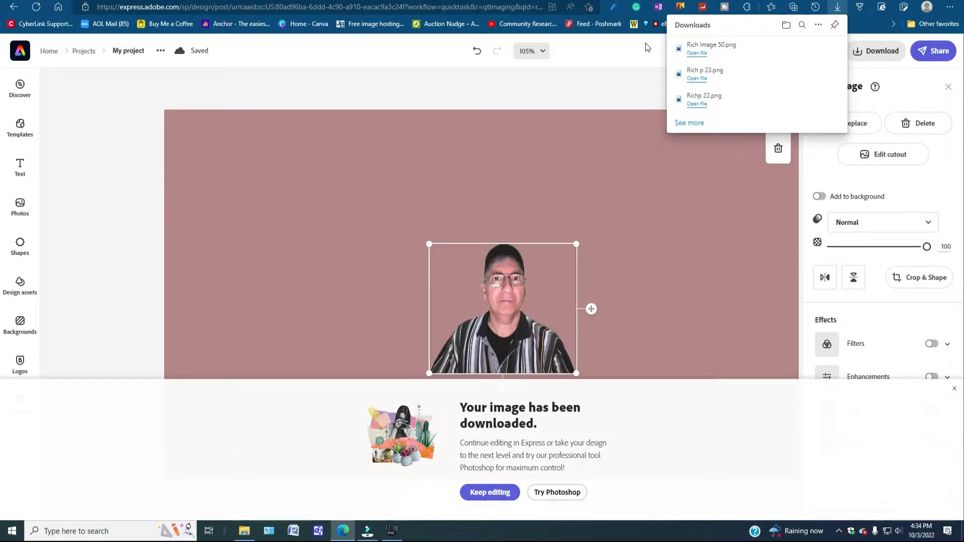
Switch to Filmora and import the Image 50 cutout PNG from Downloads into the project media
left_click(367, 532)
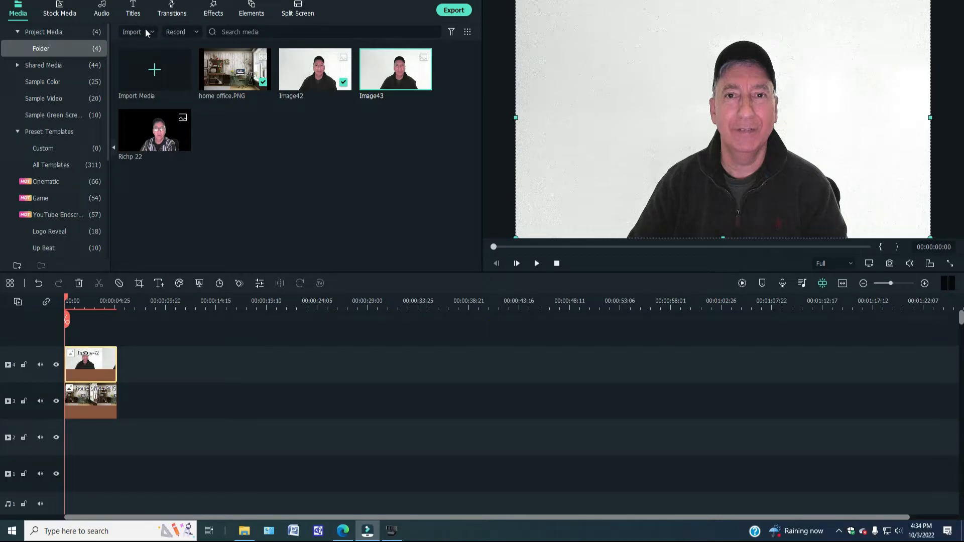
left_click(132, 32)
left_click(152, 50)
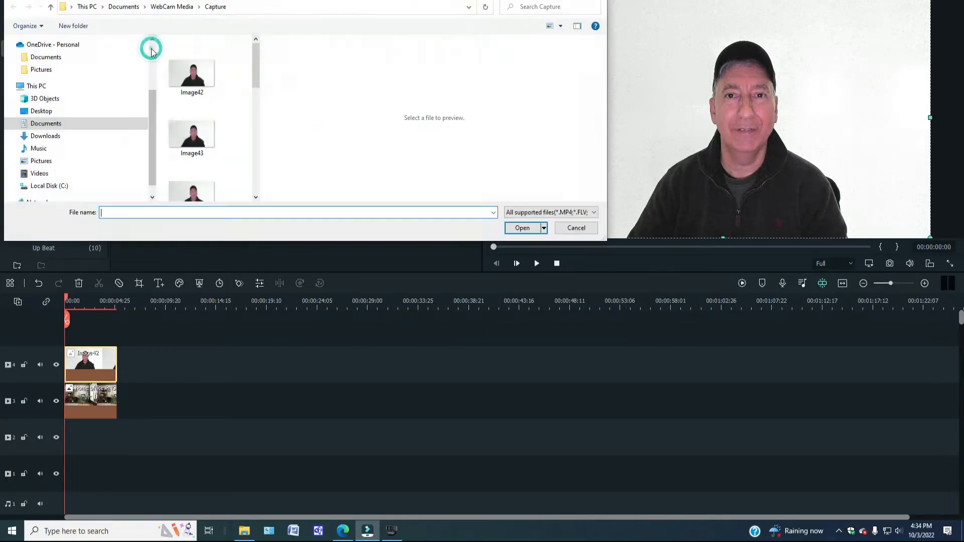
left_click_drag(255, 70, 252, 195)
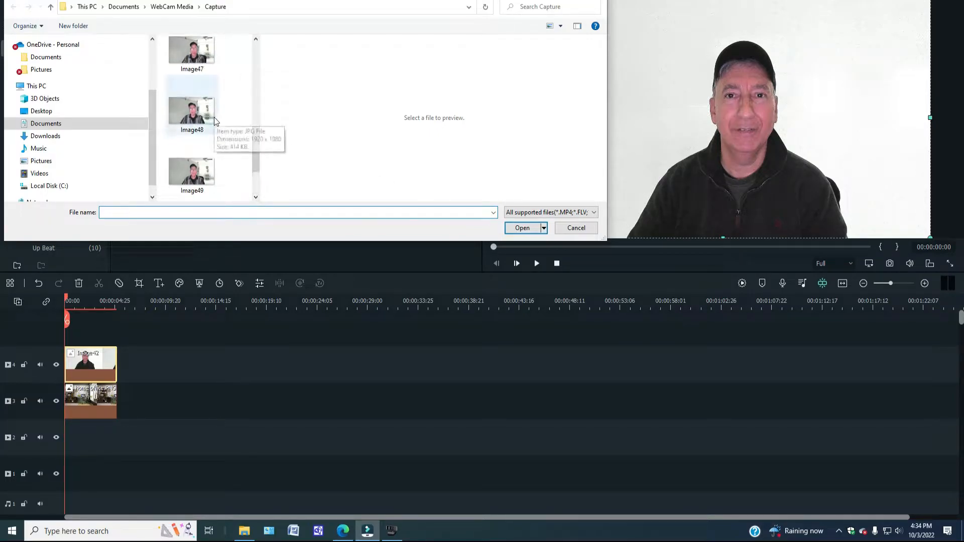
scroll(215, 123, "up", 5)
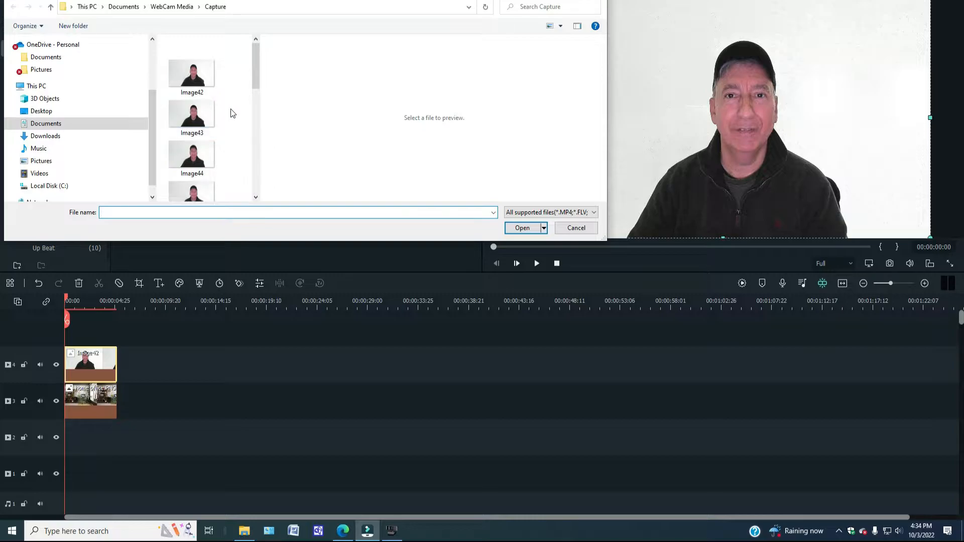
scroll(253, 100, "down", 5)
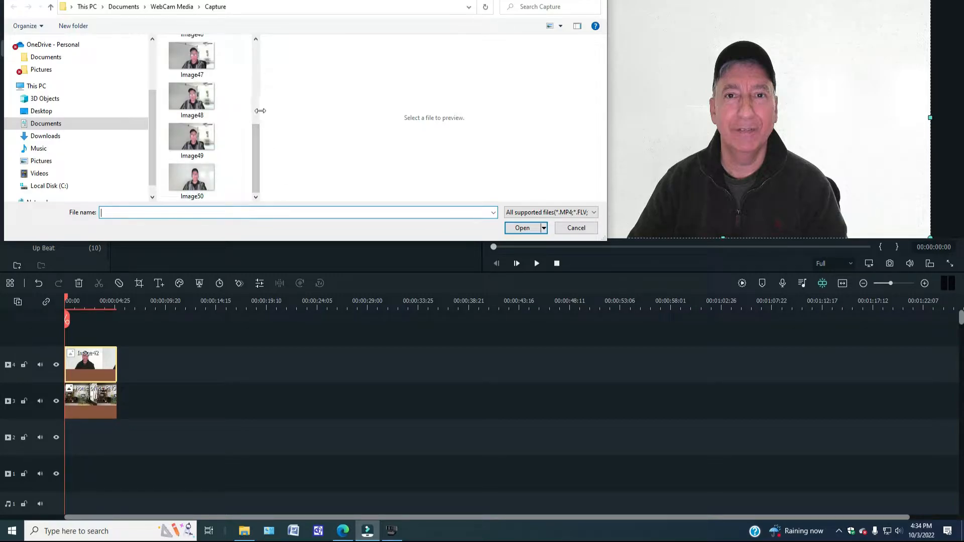
left_click_drag(260, 110, 489, 116)
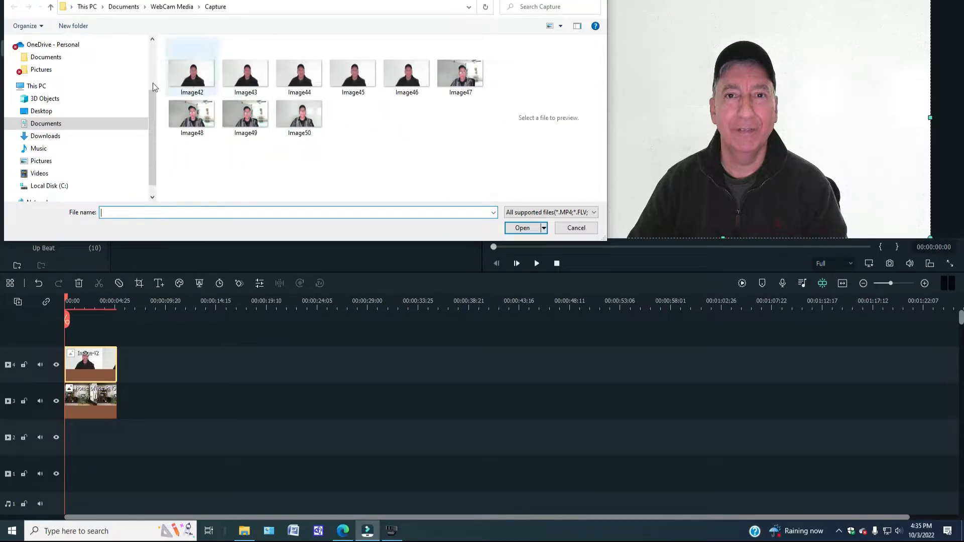
left_click(42, 70)
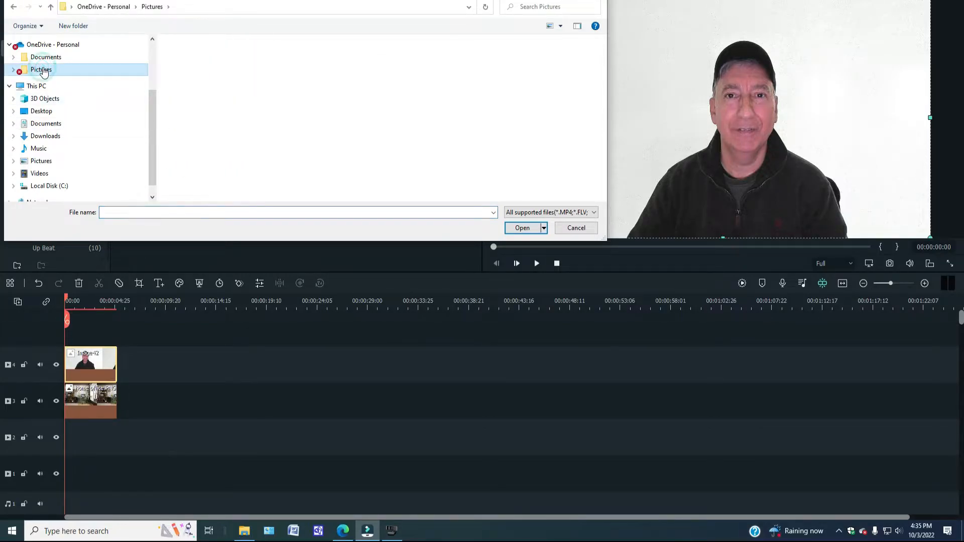
scroll(154, 103, "up", 3)
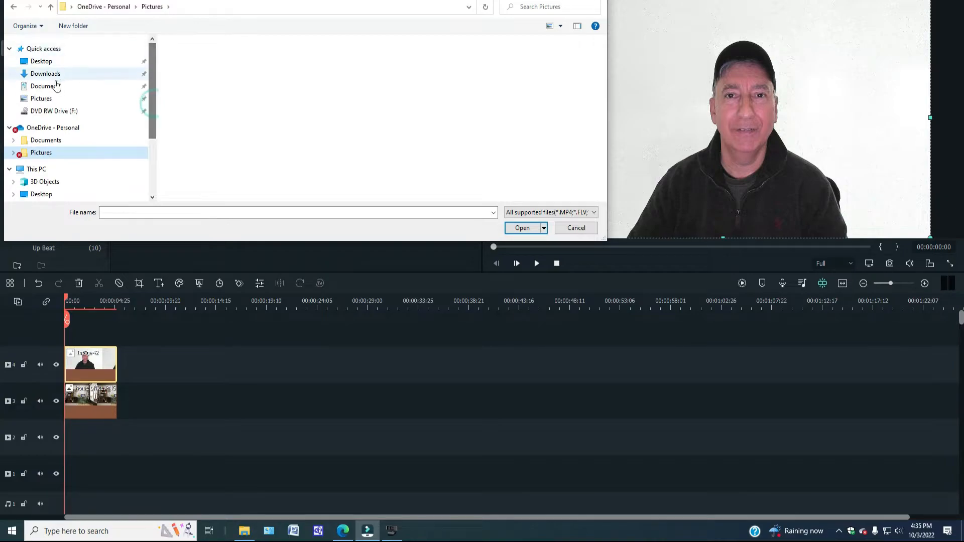
left_click(50, 75)
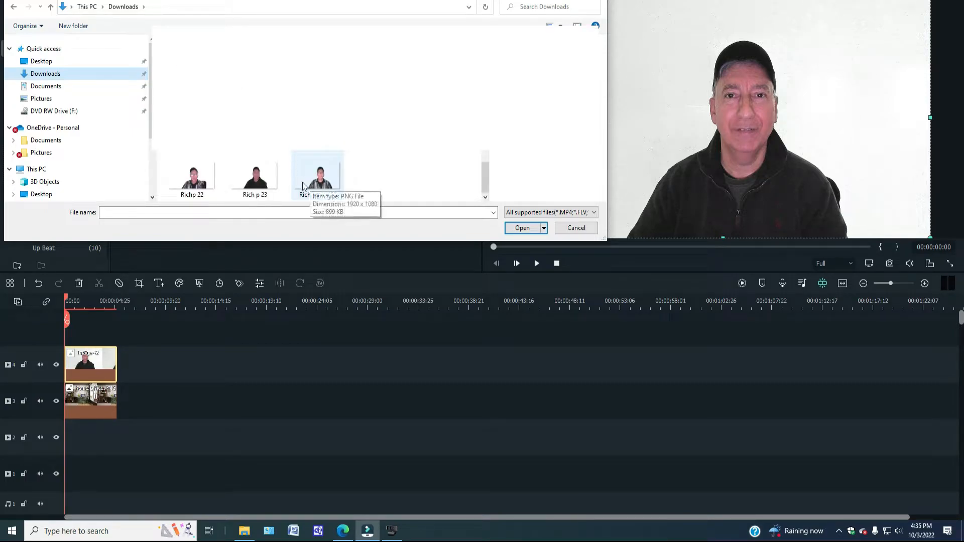
left_click(307, 180)
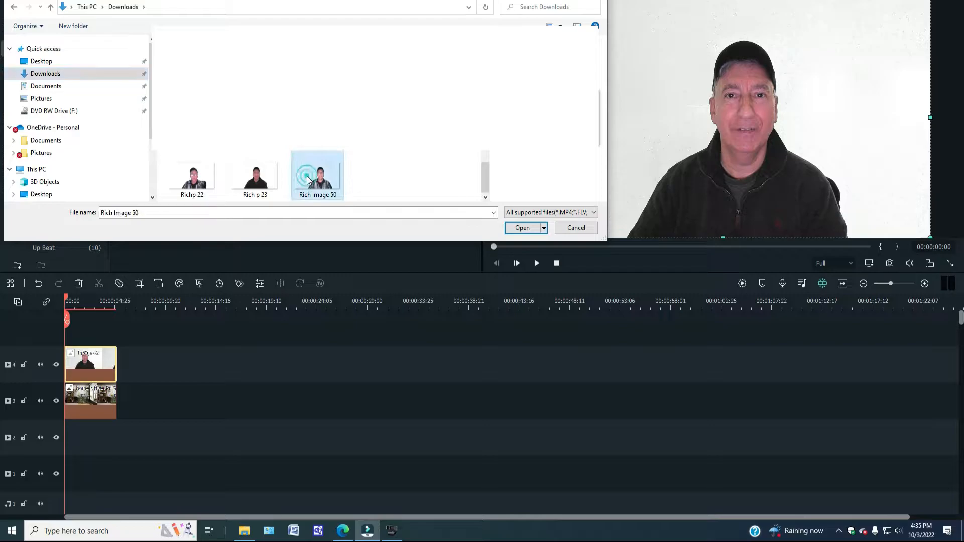
left_click(517, 227)
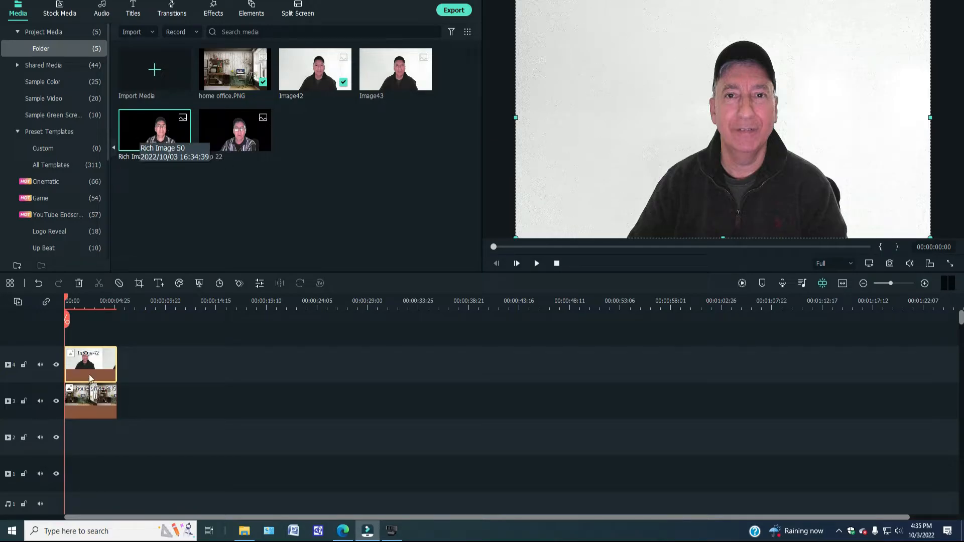
Cut the Image42 clip from track 4 and place the Image 50 cutout there, at the start above the home office clip
right_click(96, 354)
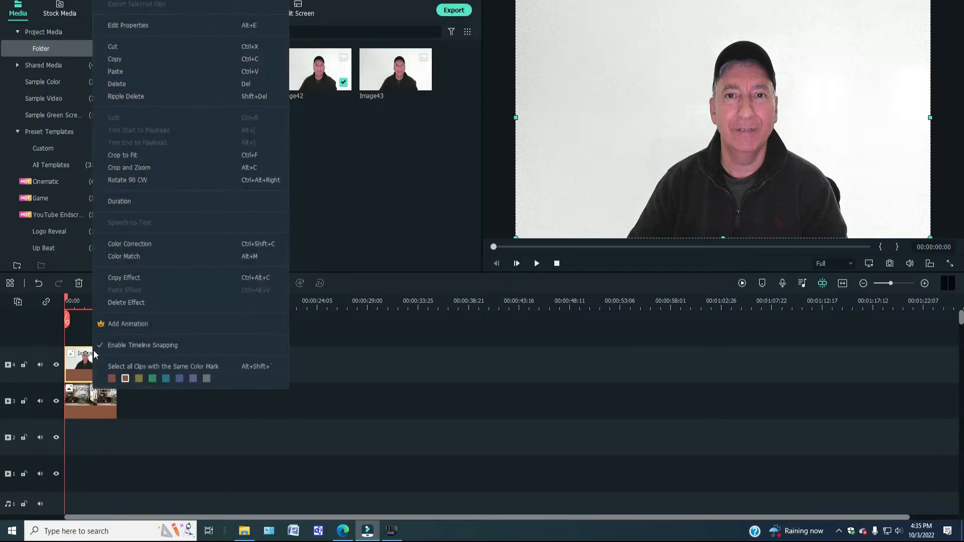
left_click(126, 46)
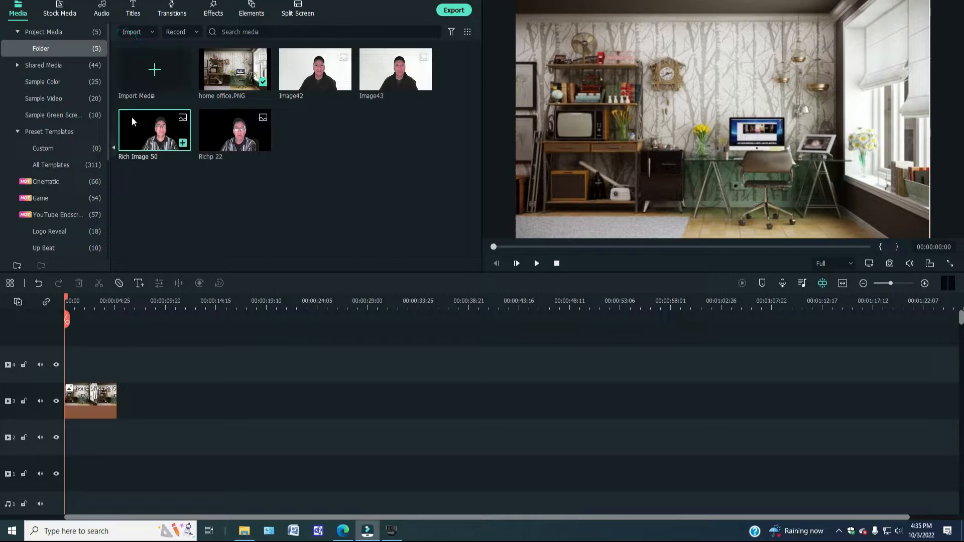
left_click_drag(134, 122, 53, 371)
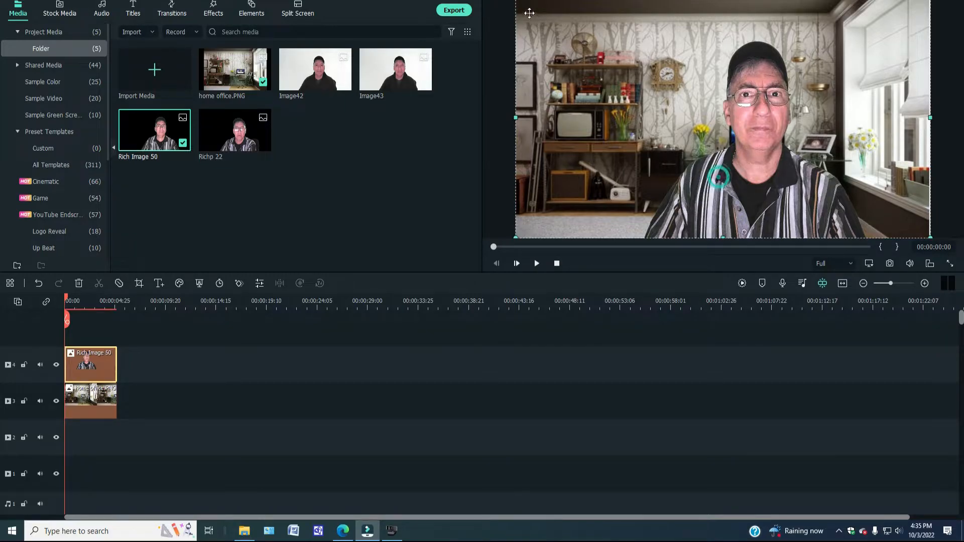
Scale the Image 50 cutout to about 80% of the frame width and position it at the lower edge, in front of the desk
left_click_drag(519, 2, 651, 136)
left_click_drag(804, 227, 694, 219)
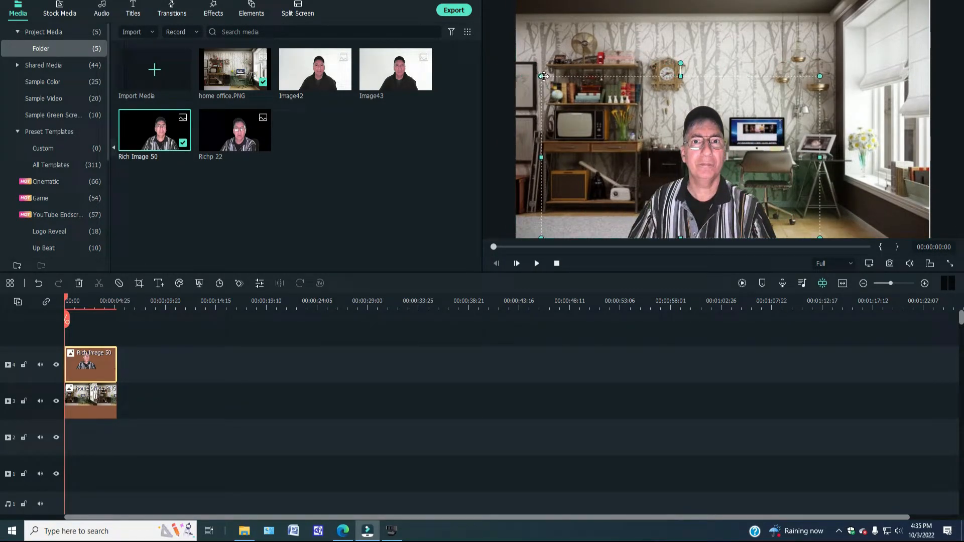
left_click_drag(541, 76, 486, 44)
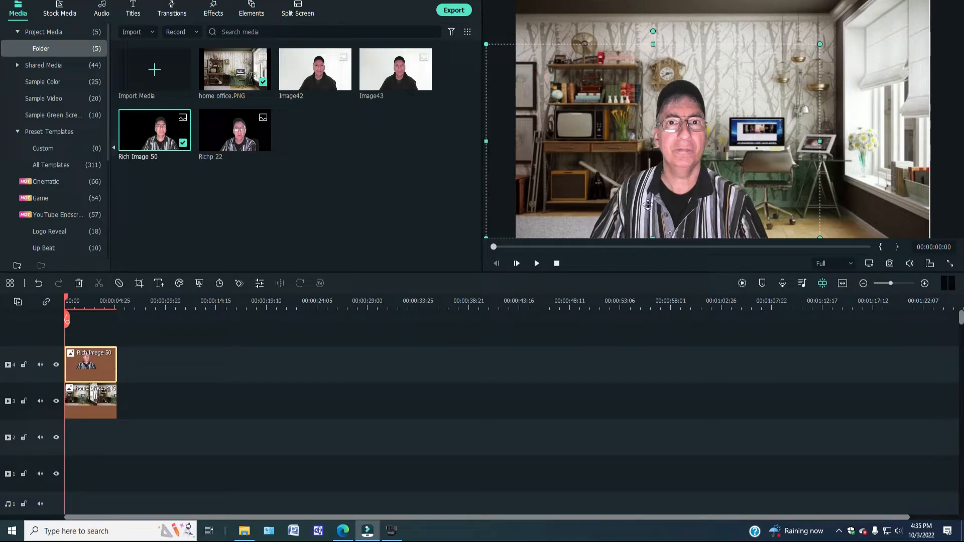
left_click_drag(649, 203, 666, 202)
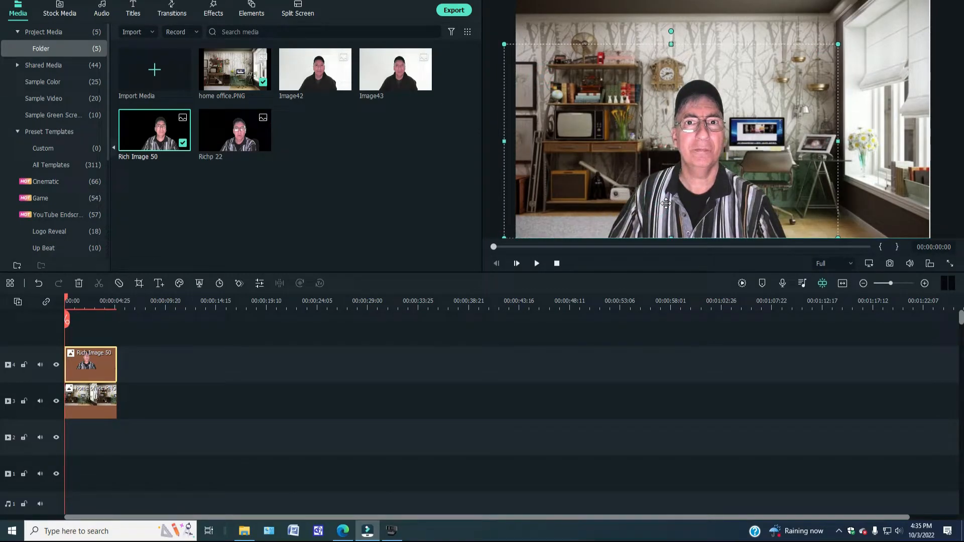
left_click(581, 390)
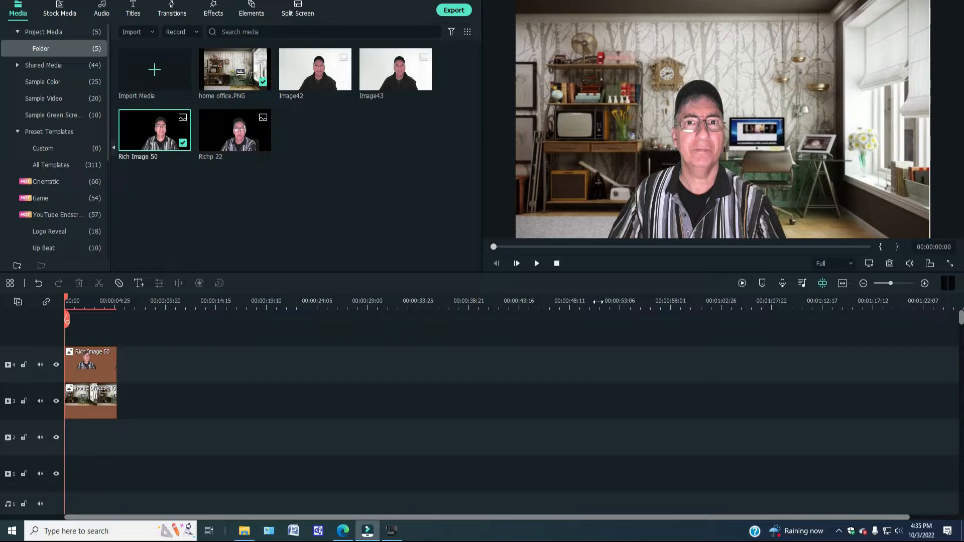
Add the shared "10 minute run" eBay logo clip on a new track above the cutout and shrink it into the frame's lower-right corner
left_click(55, 63)
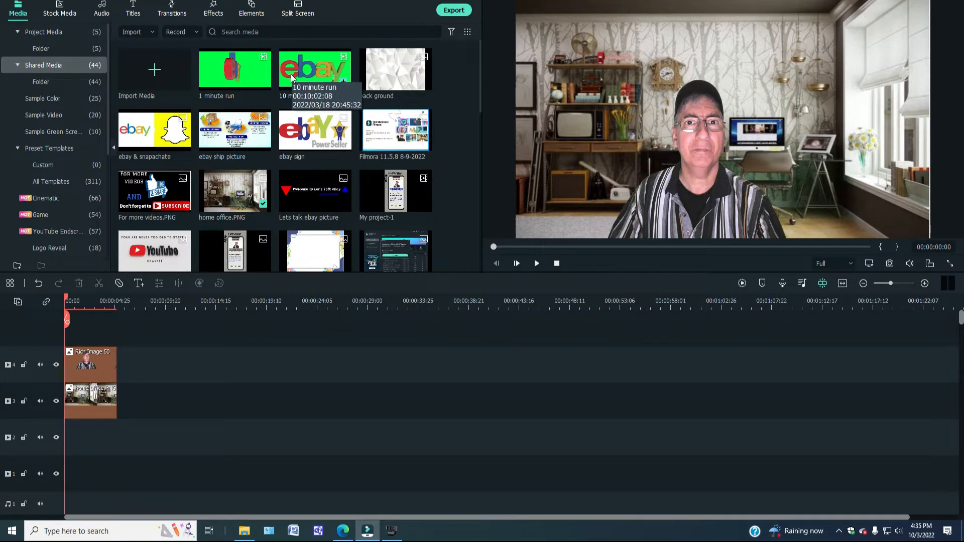
left_click_drag(284, 75, 68, 332)
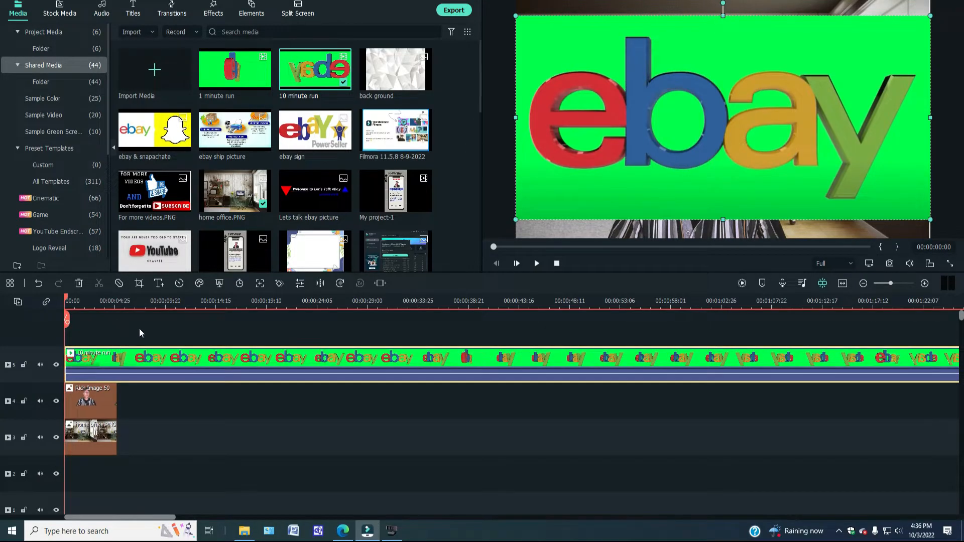
left_click_drag(624, 48, 620, 47)
double_click(619, 47)
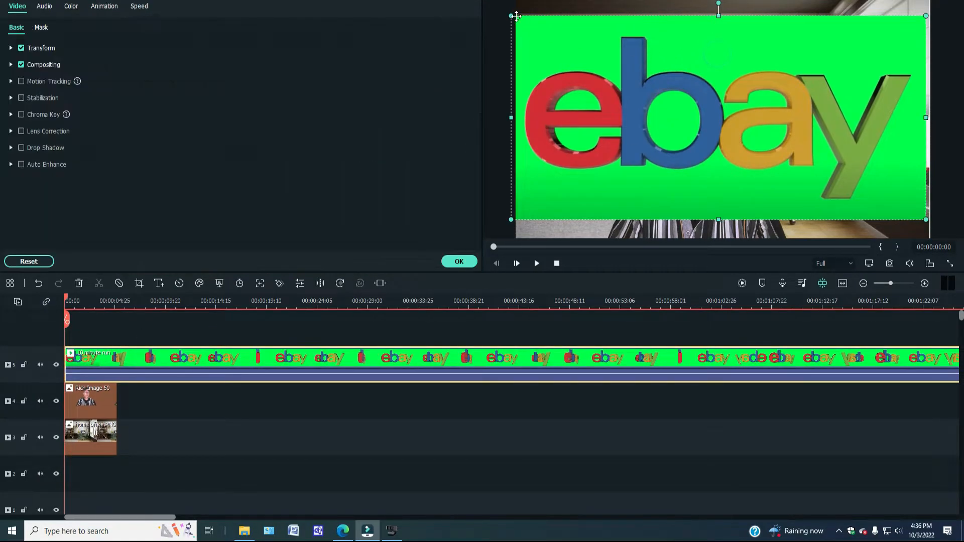
left_click_drag(511, 15, 844, 229)
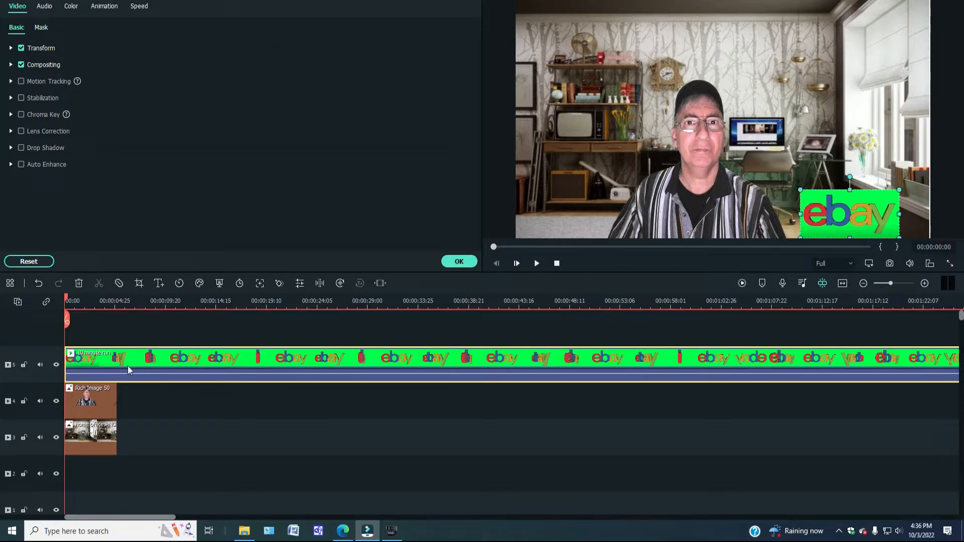
Split the eBay logo clip at 00:00:05:04, where the image clips end, and cut away the remainder
left_click_drag(65, 296, 118, 297)
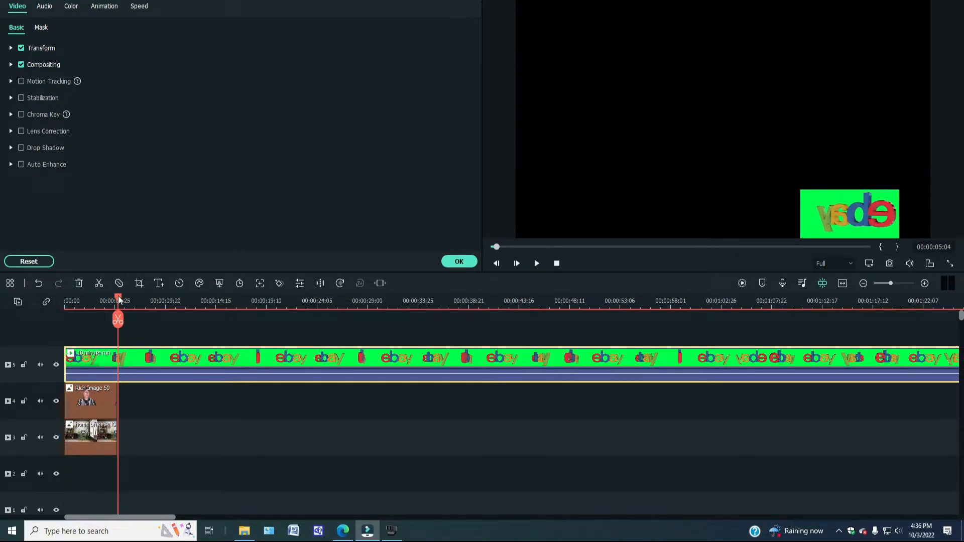
left_click(118, 319)
right_click(156, 352)
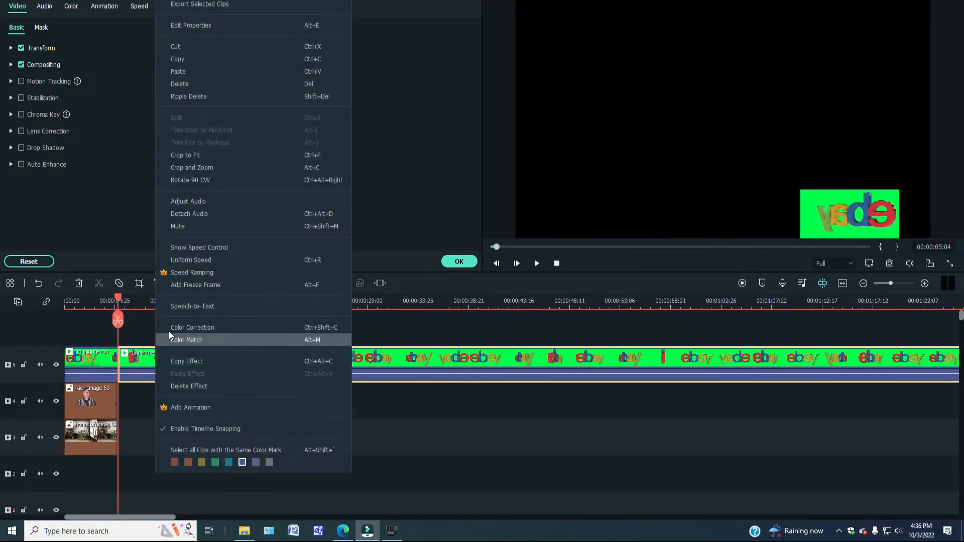
left_click(197, 47)
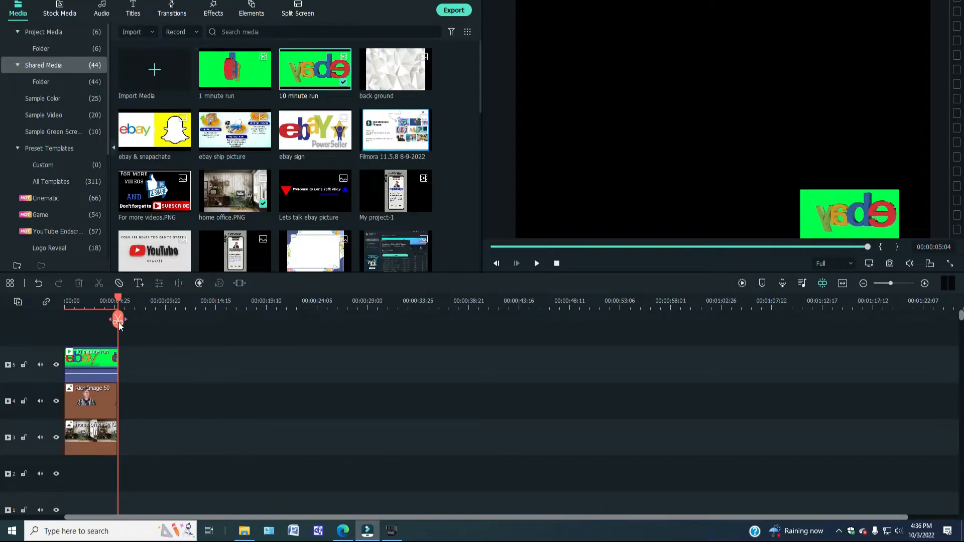
Enable Chroma Key with green on the shortened eBay logo clip, then play the composite from the start
left_click_drag(118, 320, 65, 335)
right_click(86, 363)
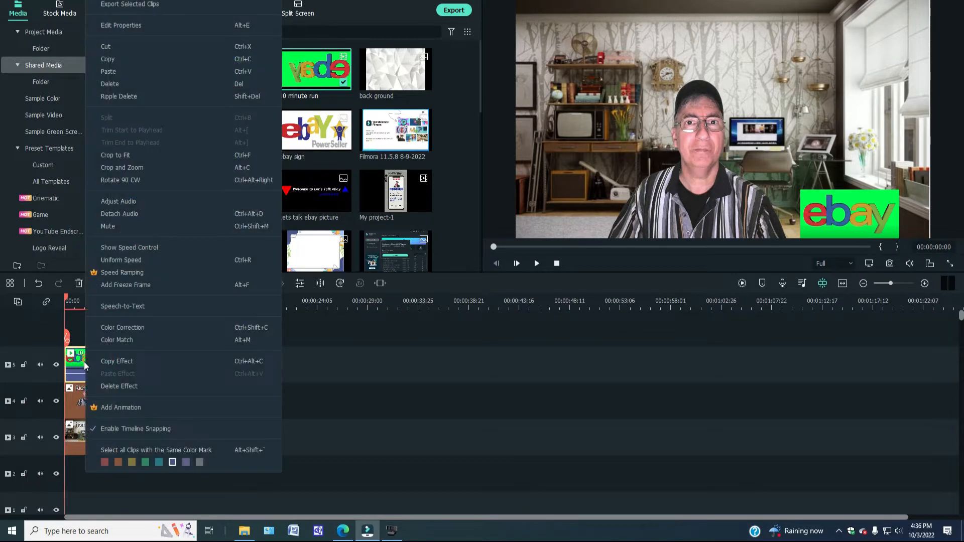
left_click(125, 25)
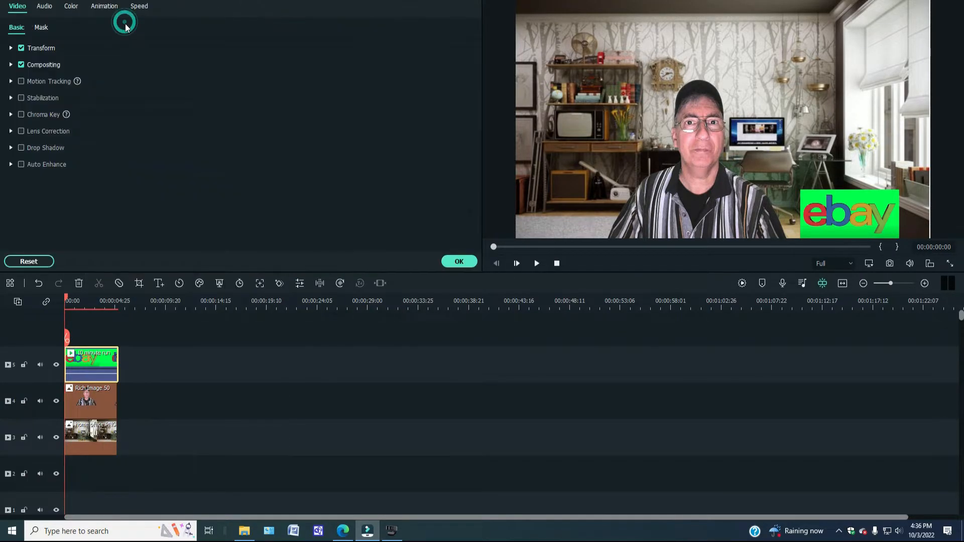
left_click(17, 115)
left_click(21, 115)
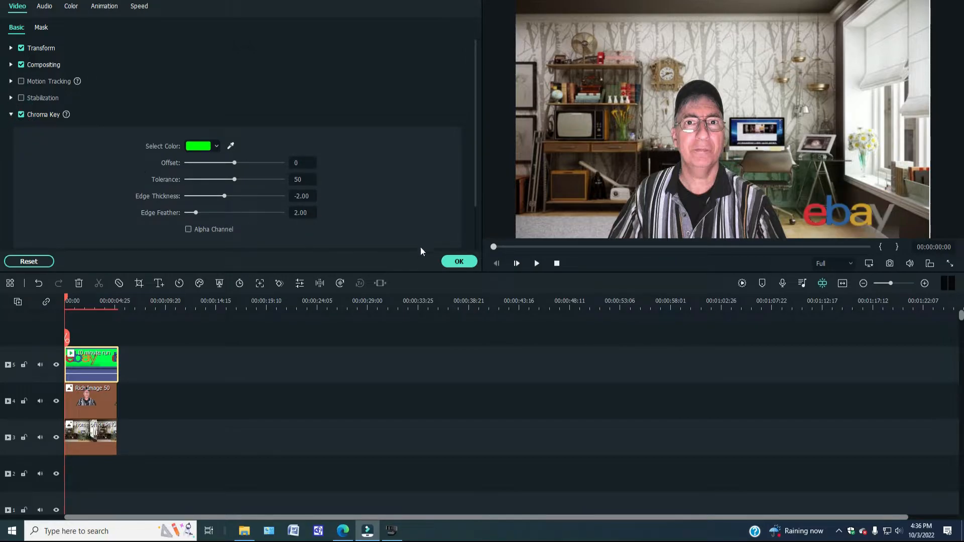
left_click(459, 261)
left_click(537, 263)
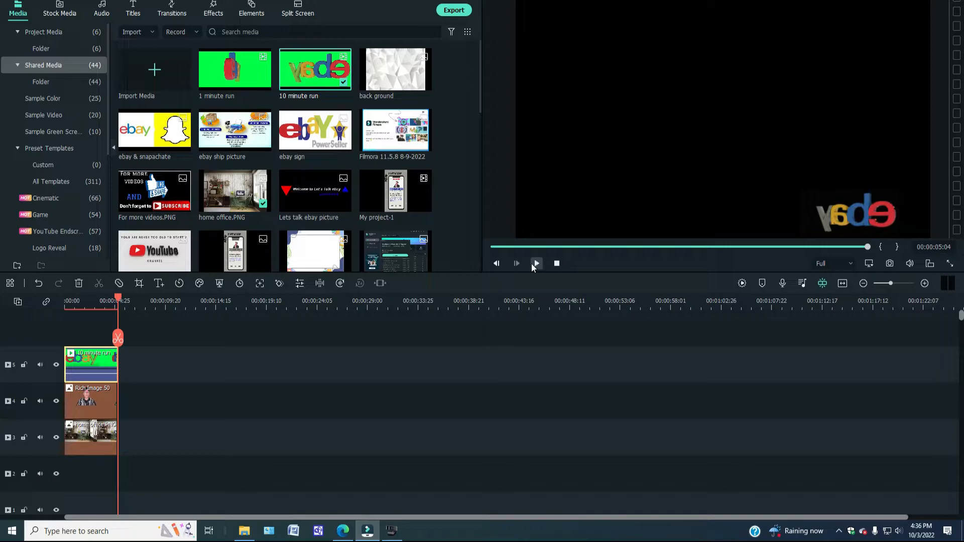
Insert the shared "back ground" image at the start of track 3, ahead of the home office image
left_click_drag(119, 300, 83, 301)
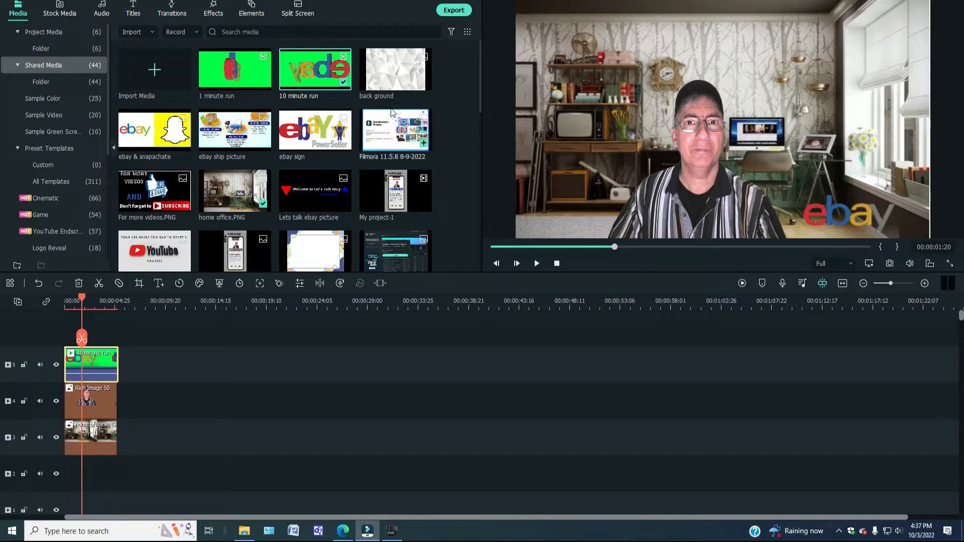
left_click(389, 61)
left_click_drag(390, 61, 67, 441)
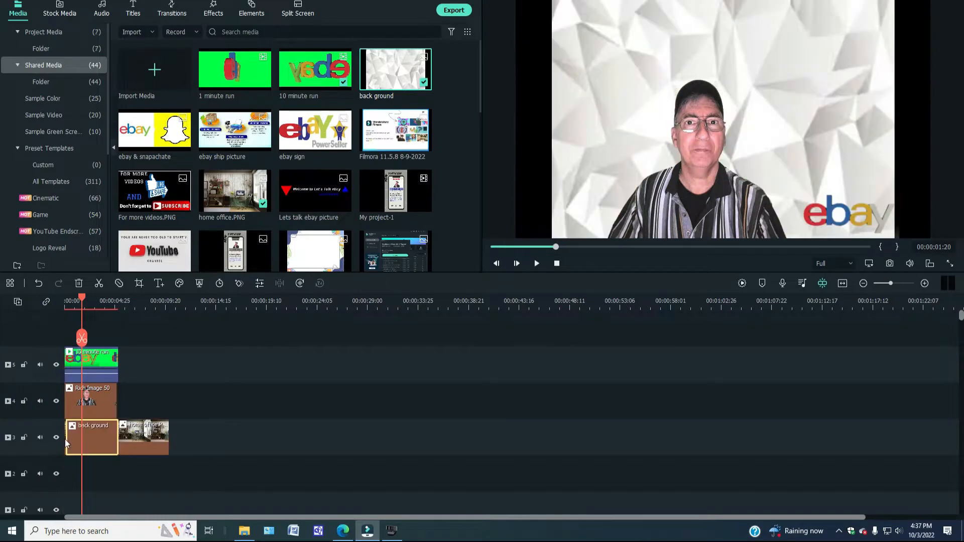
Stretch the "back ground" image horizontally slightly past both frame edges to cover the black bars, and play the composite
double_click(584, 125)
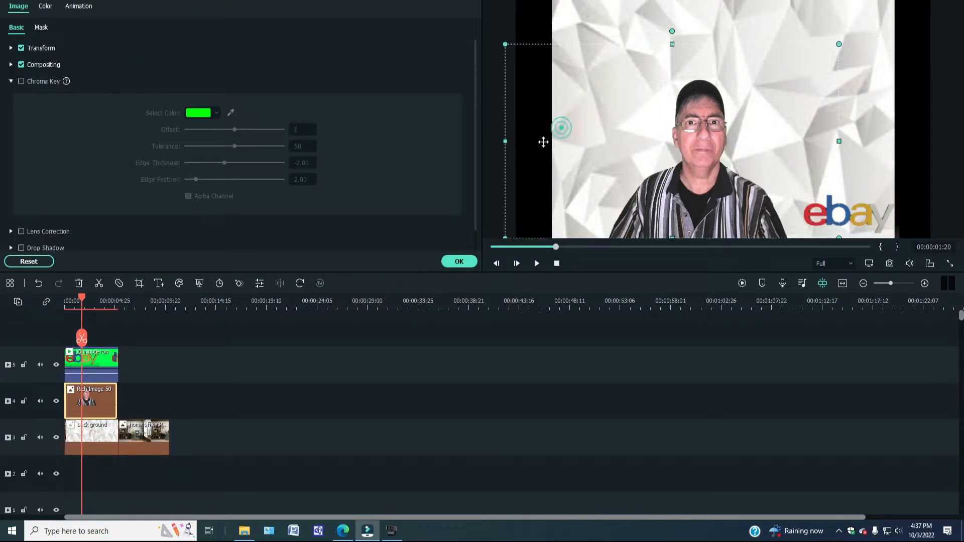
left_click(108, 442)
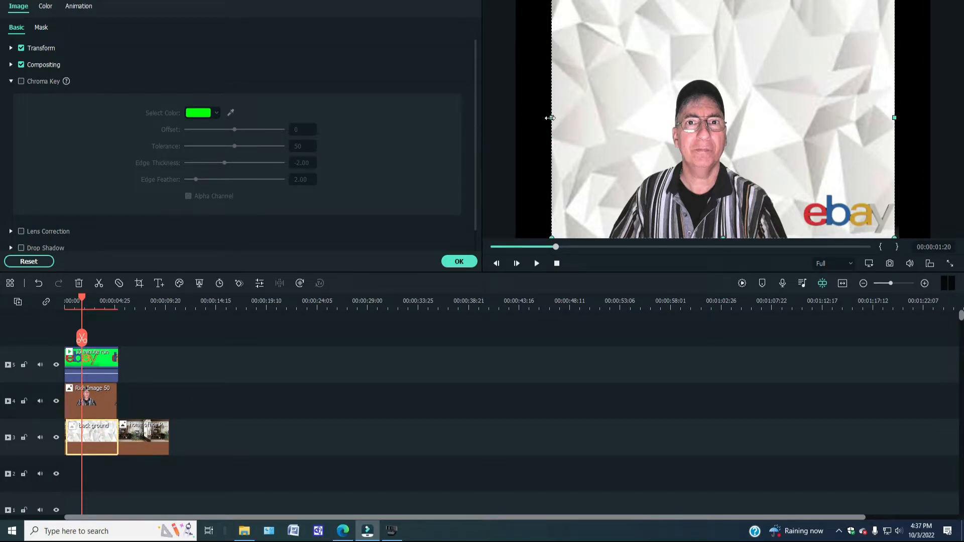
left_click_drag(550, 118, 508, 118)
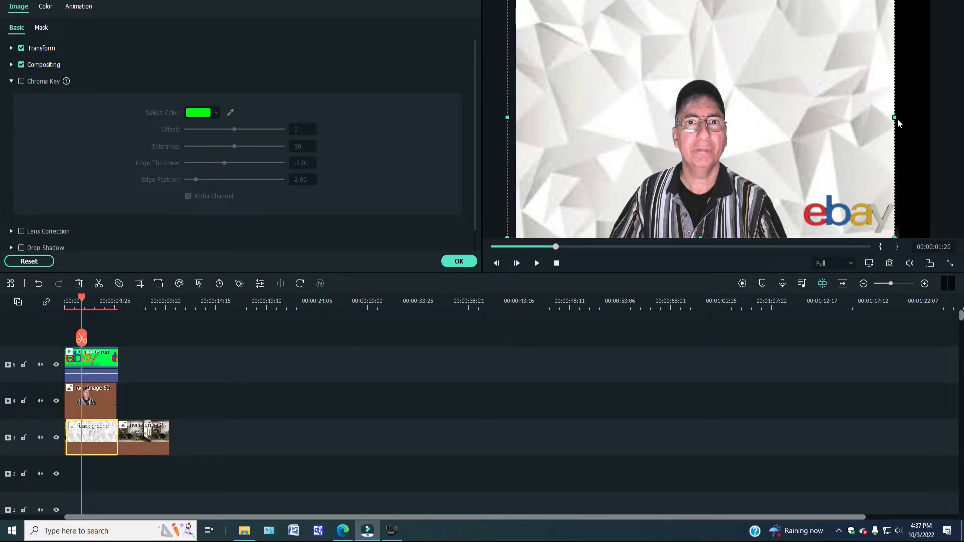
left_click_drag(895, 117, 943, 121)
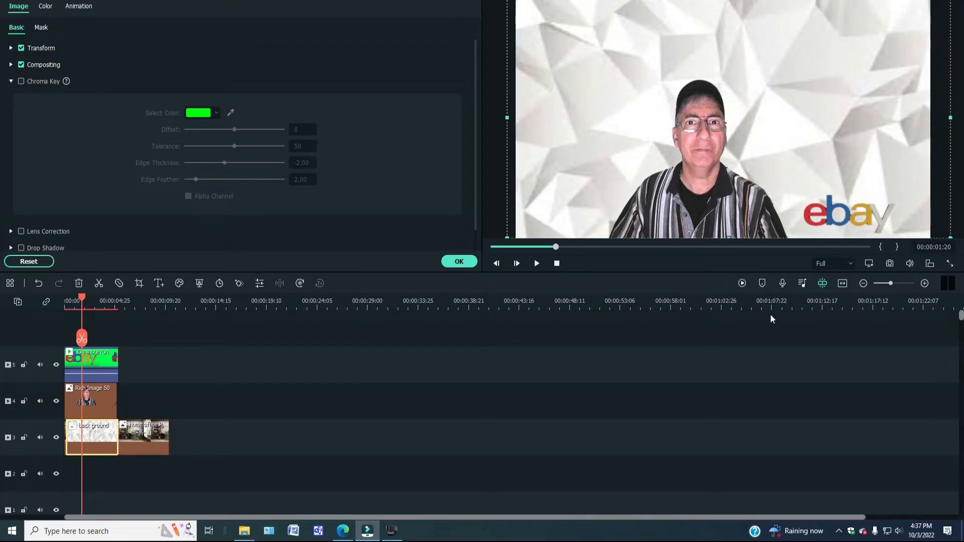
left_click(460, 262)
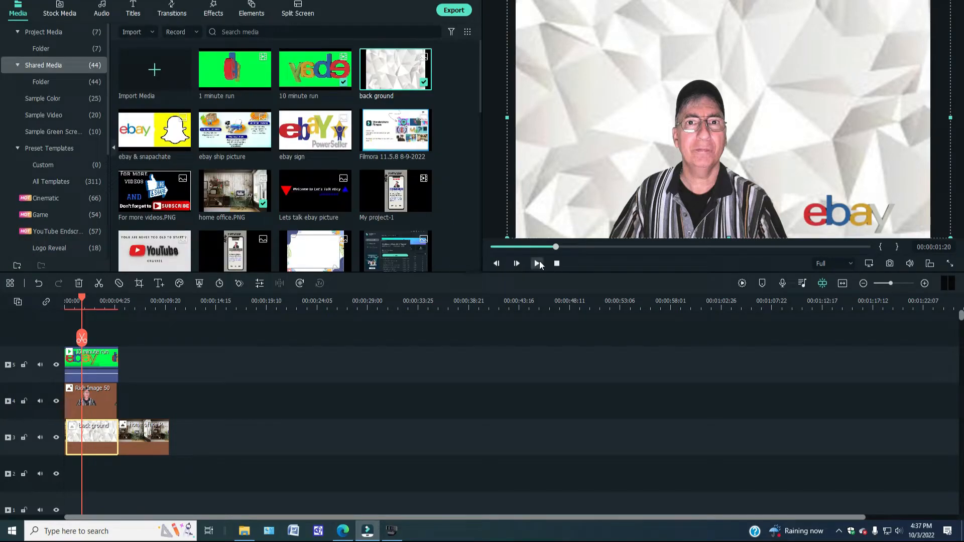
left_click(537, 263)
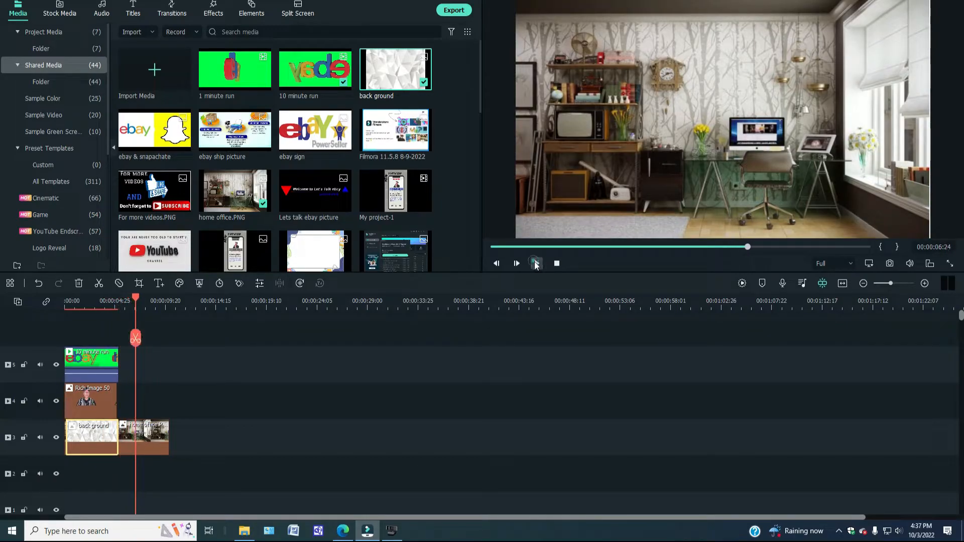
left_click_drag(137, 302, 84, 310)
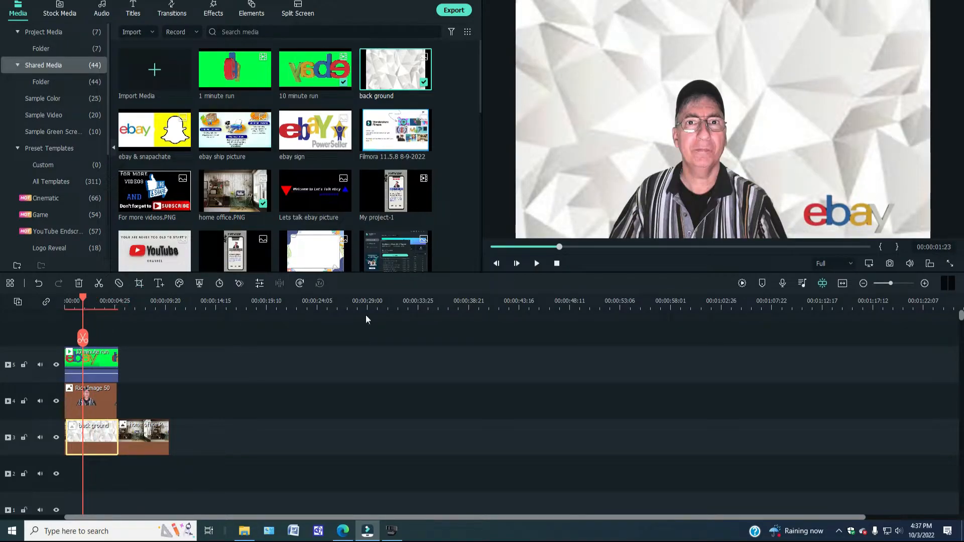
Shift the eBay logo to the frame's right edge and move the portrait cutout right, to just beside the logo
double_click(851, 197)
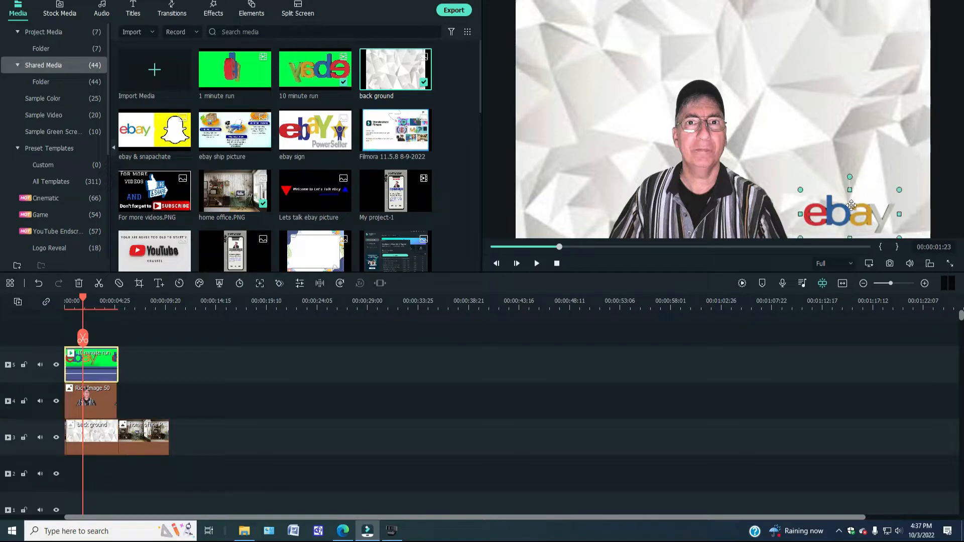
left_click_drag(882, 206, 917, 206)
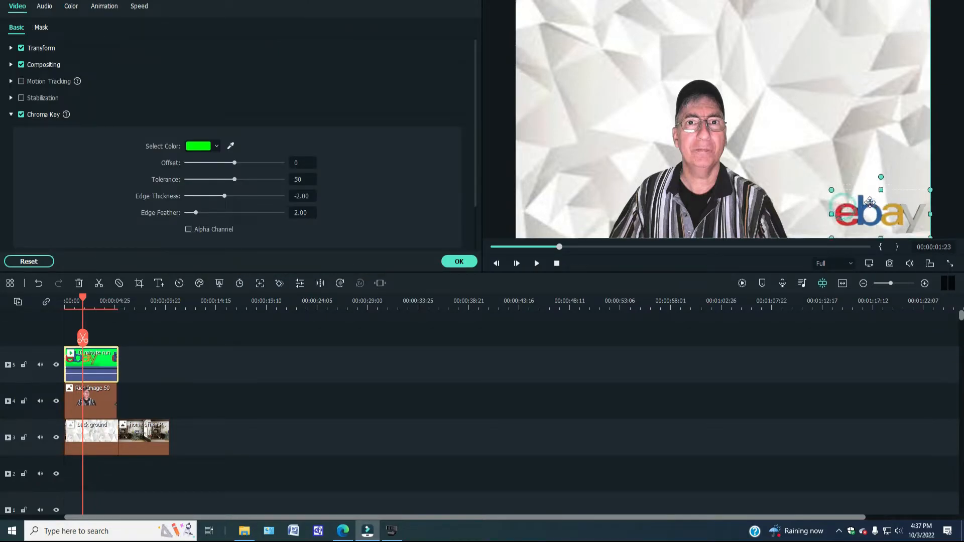
left_click(687, 196)
left_click_drag(688, 196, 738, 190)
left_click(578, 414)
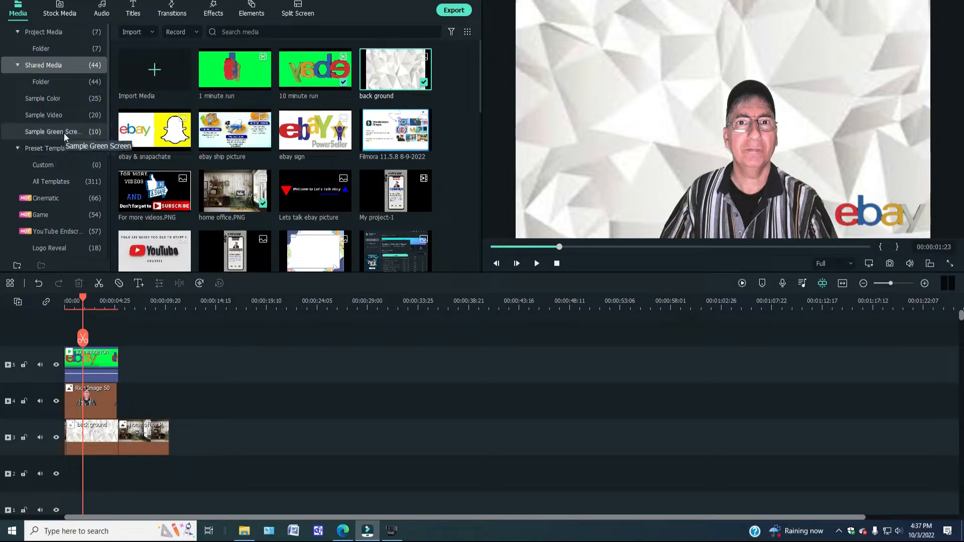
Check the installed Filmora version in its About information and close it
key("alt+h")
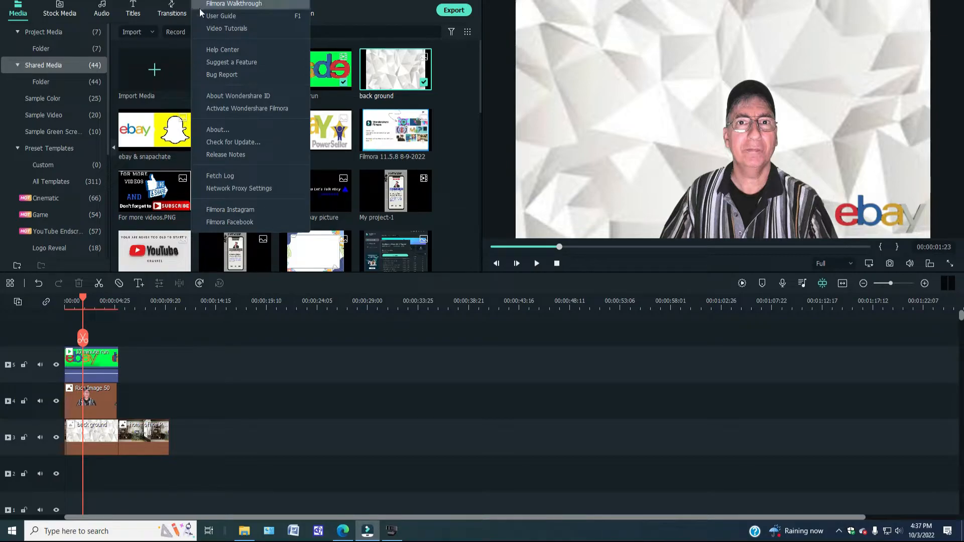
left_click(218, 130)
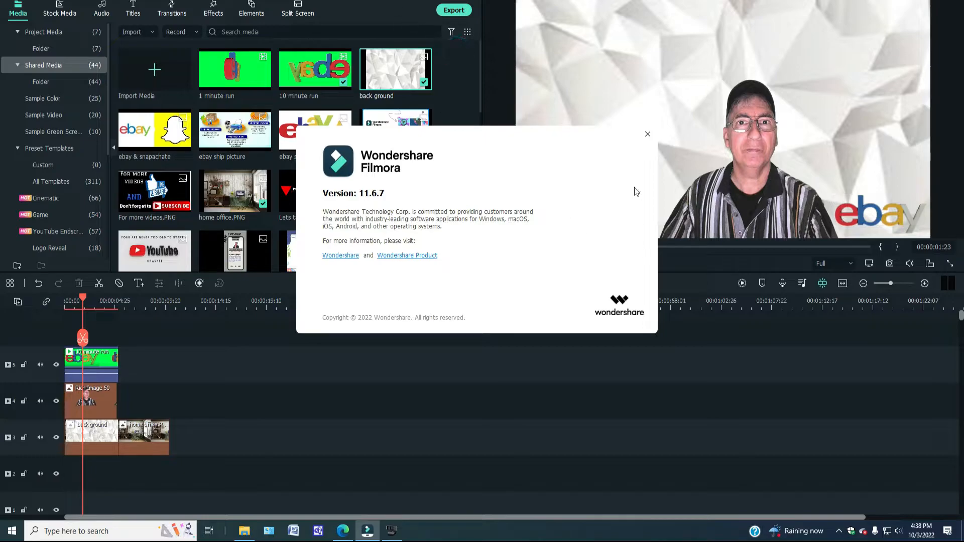
left_click(647, 134)
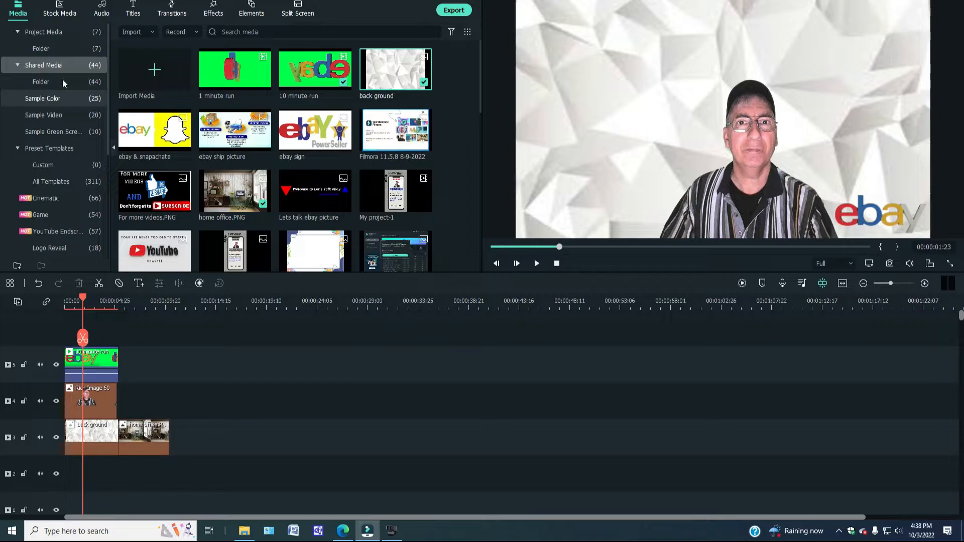
Add the recommended "Make Everyone Thankful" cat element on a new track above the eBay logo, near the start
left_click(250, 15)
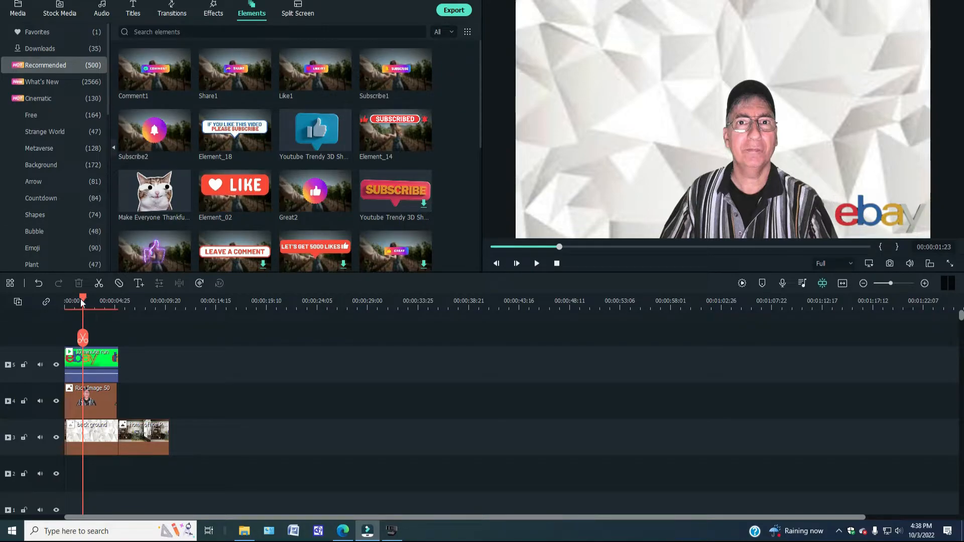
left_click_drag(80, 299, 52, 294)
left_click_drag(135, 202, 68, 322)
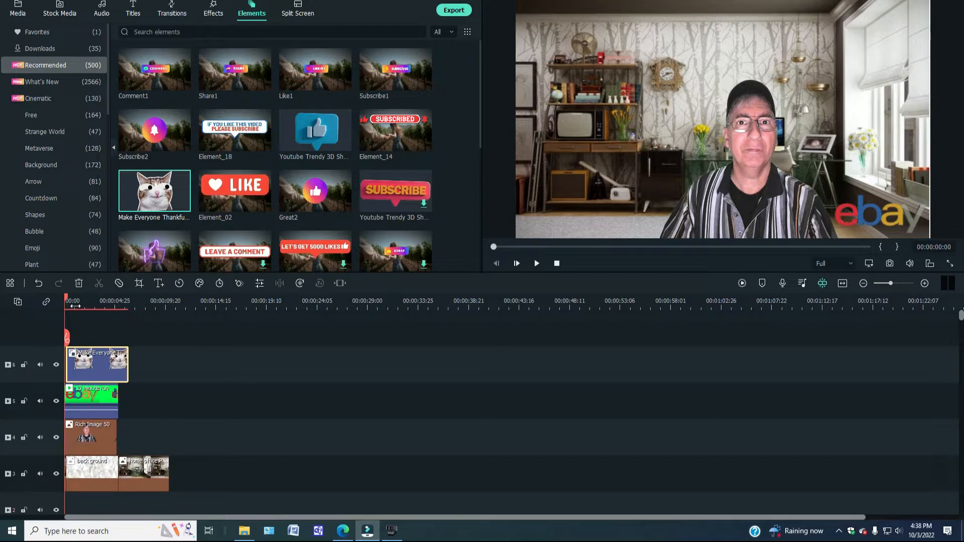
Shrink the cat element to about a quarter of the frame width, place it in the frame's lower-left corner, and preview it
left_click_drag(65, 299, 77, 300)
left_click_drag(694, 162, 700, 162)
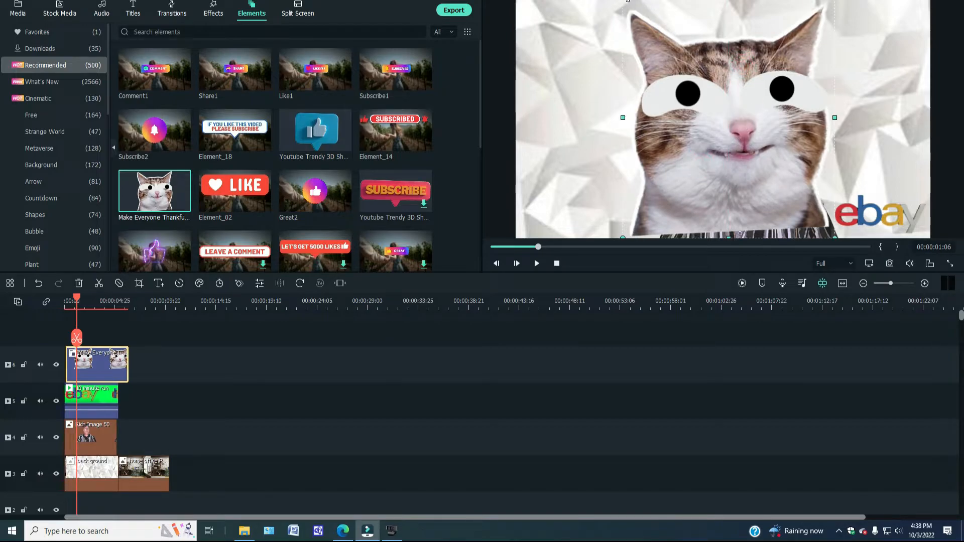
left_click_drag(628, 2, 960, 185)
left_click_drag(814, 216, 641, 167)
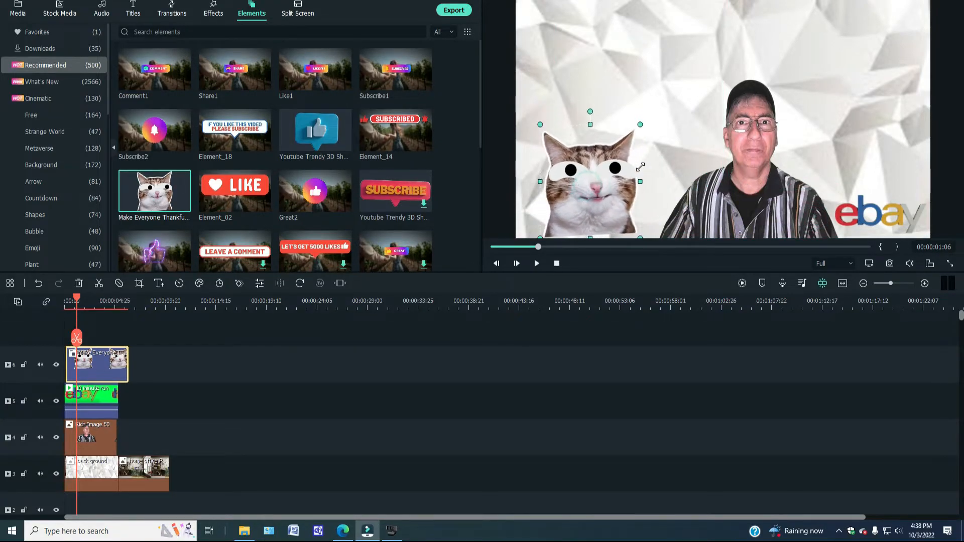
left_click(536, 263)
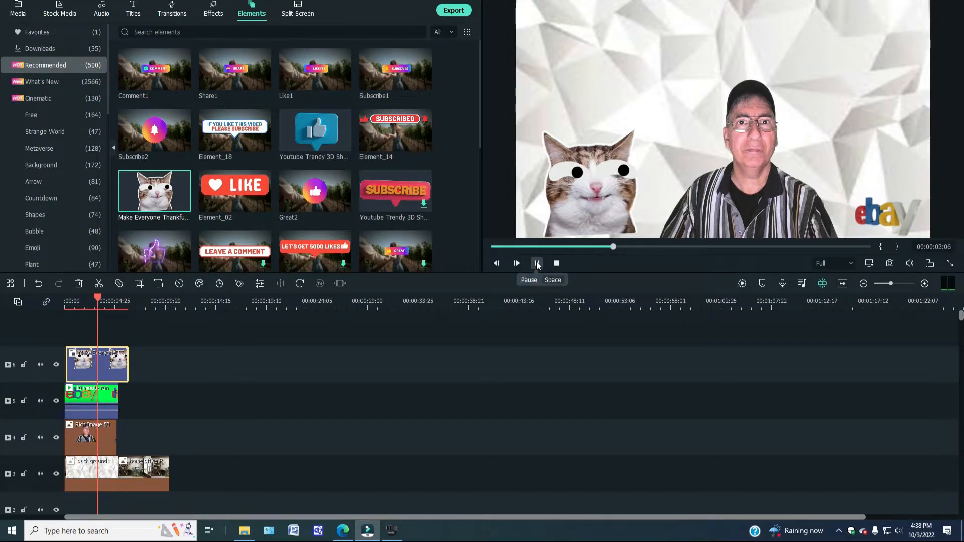
left_click(536, 263)
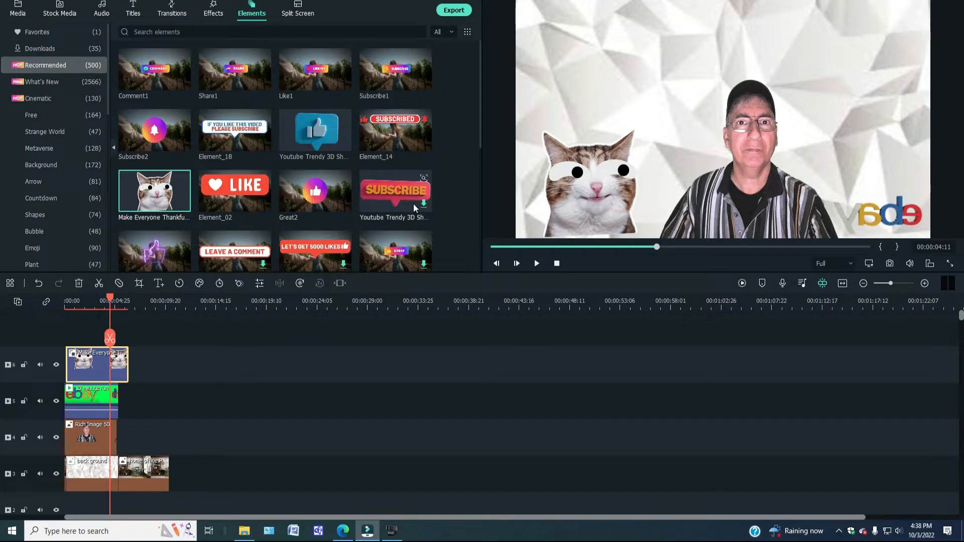
Add the Comment1 element on a new track above the cat and move it to the frame's upper-left corner
mouse_move(324, 139)
mouse_move(230, 80)
mouse_move(155, 82)
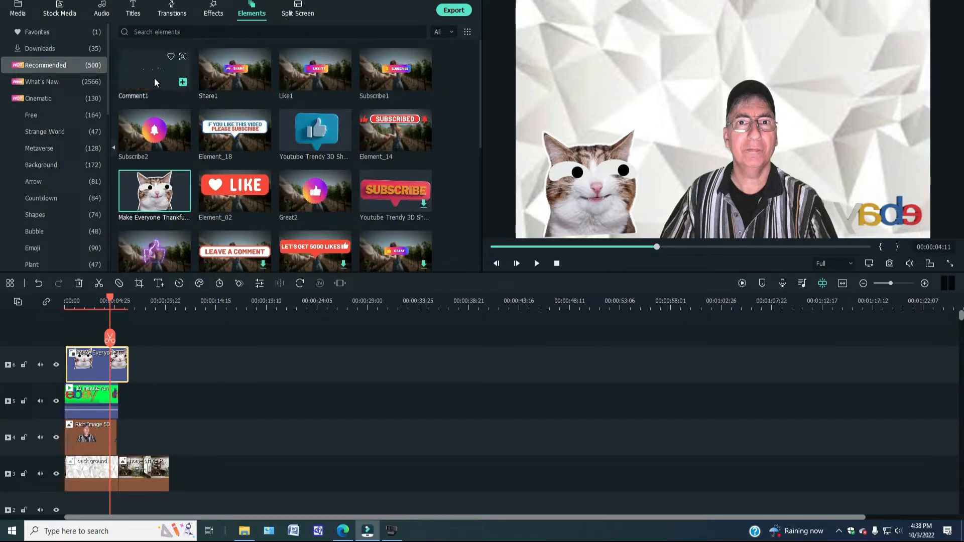
left_click_drag(161, 76, 71, 326)
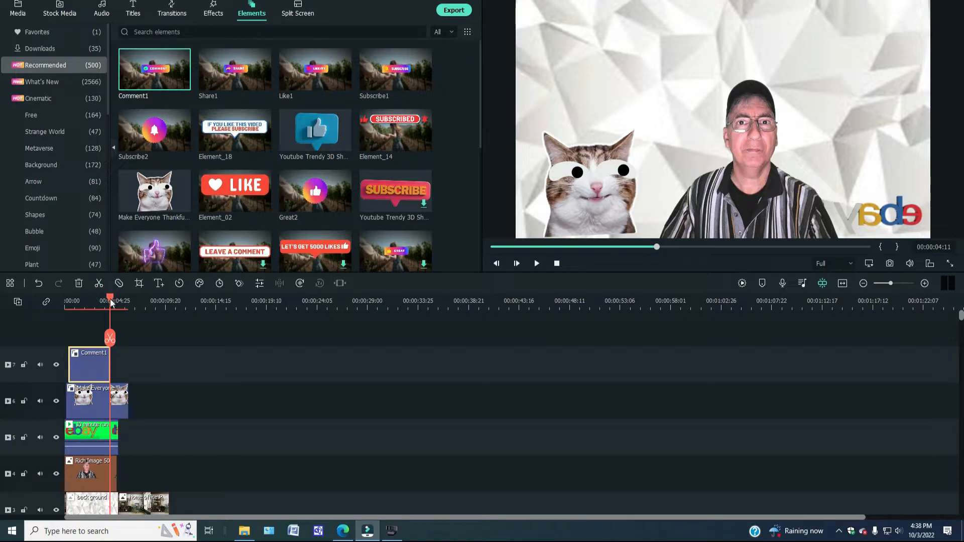
left_click_drag(111, 301, 76, 301)
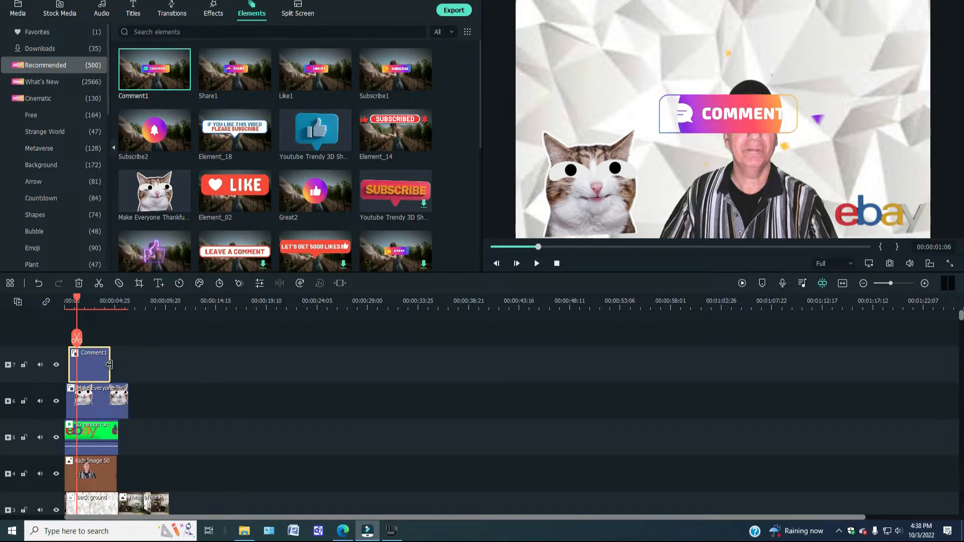
left_click_drag(111, 365, 104, 361)
left_click_drag(682, 116, 544, 52)
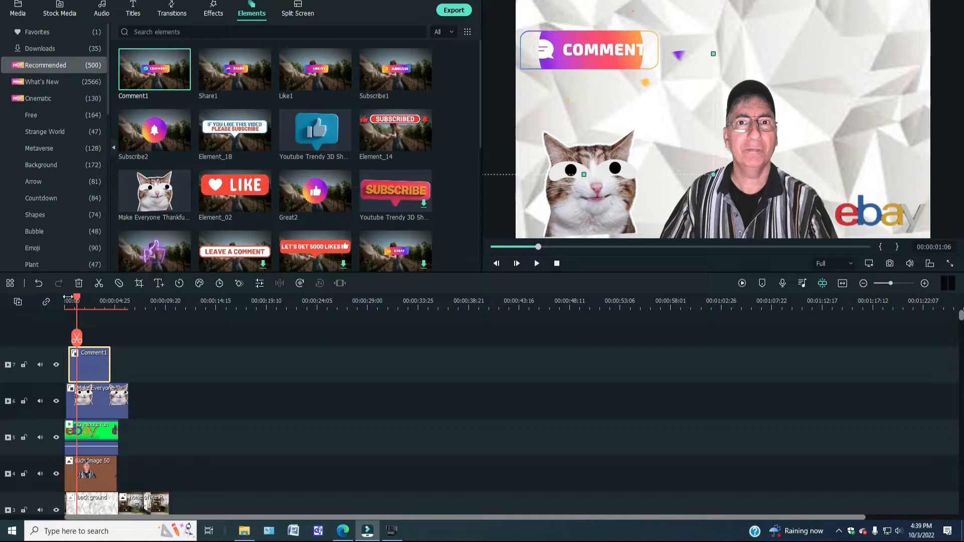
Play the composite with the cat and comment elements from the start, and return the playhead to the beginning
left_click_drag(77, 301, 53, 300)
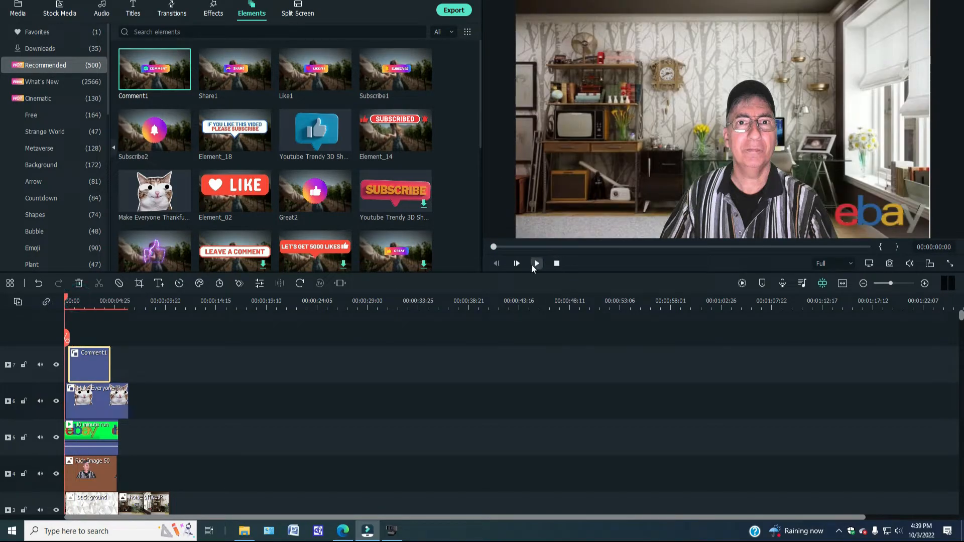
left_click(537, 263)
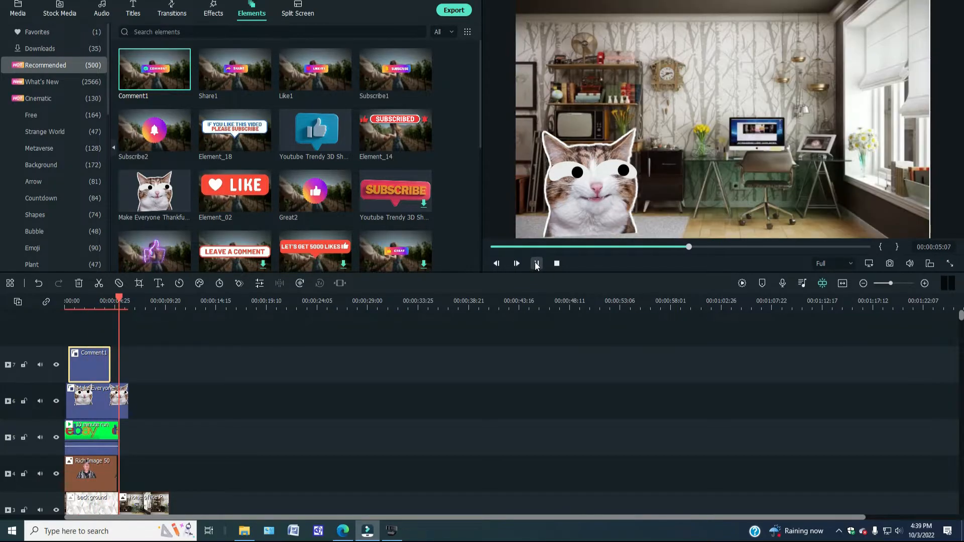
left_click(535, 263)
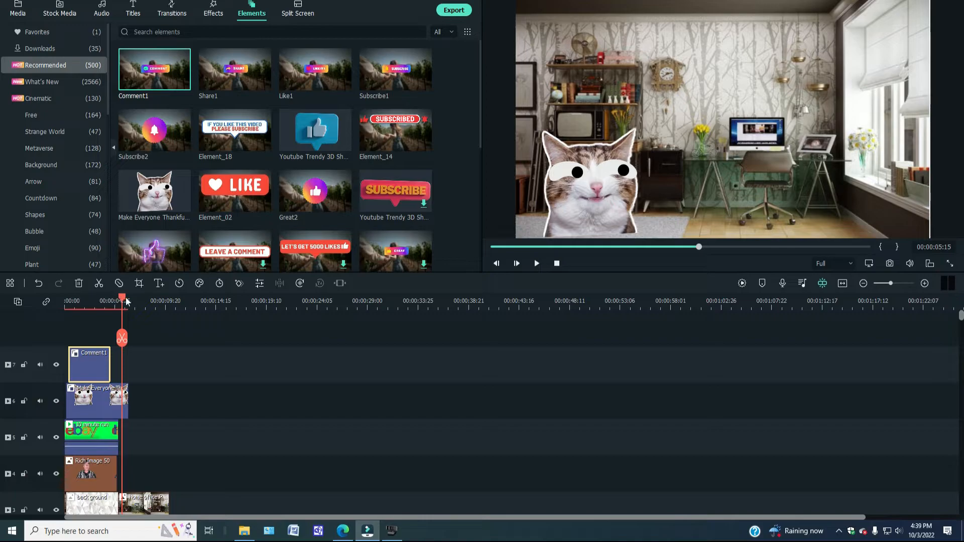
left_click_drag(121, 300, 49, 294)
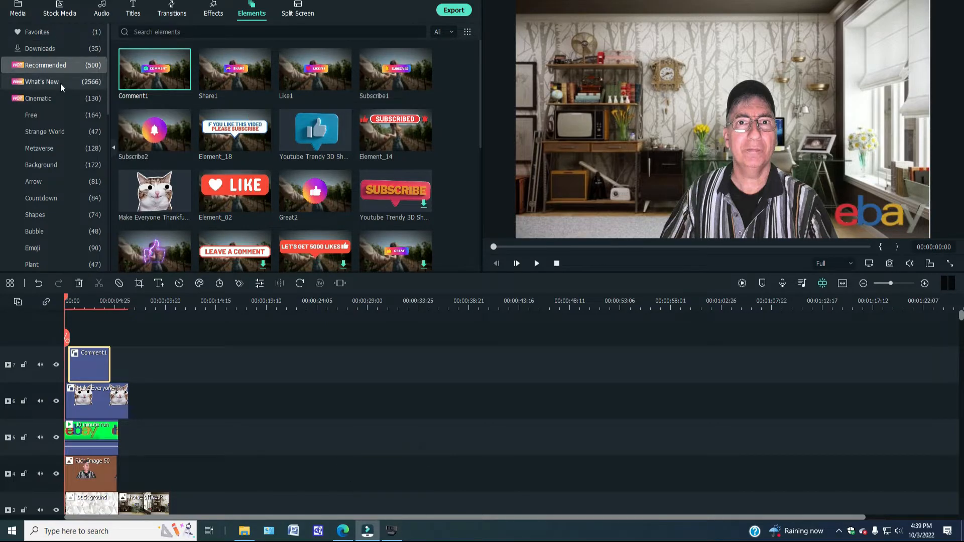
Preview the downloaded 3D thumbs-up and Airplane3 elements, and add Airplane3 at the start of track 1
left_click(30, 48)
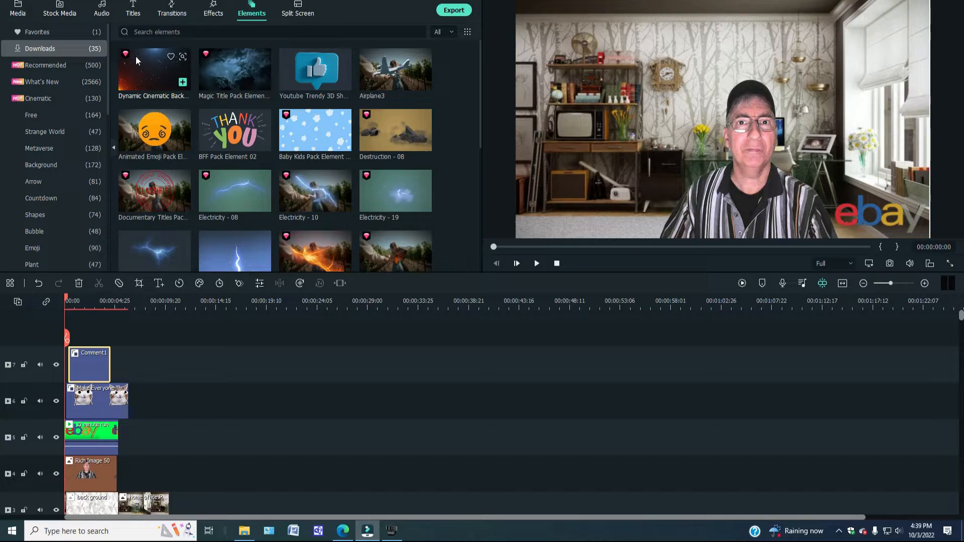
left_click(324, 74)
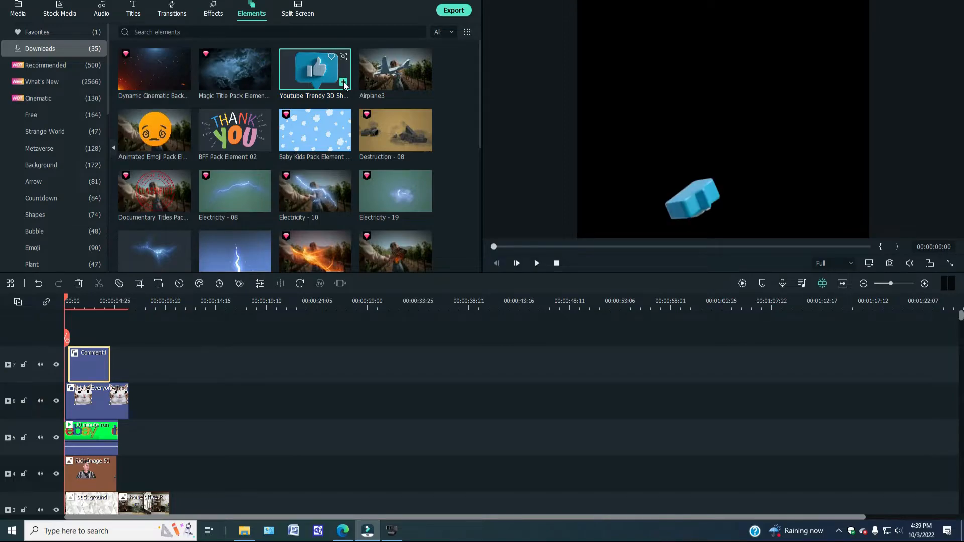
mouse_move(383, 86)
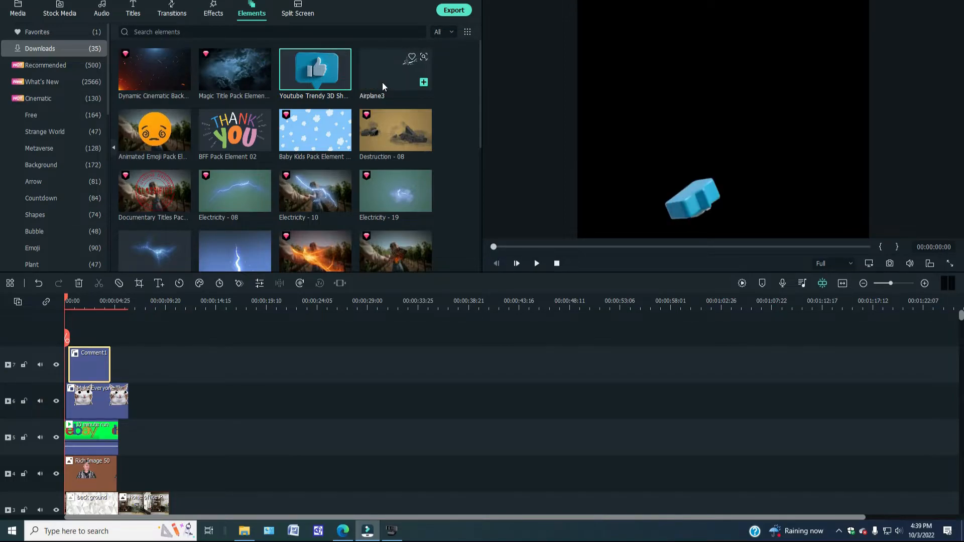
left_click(383, 87)
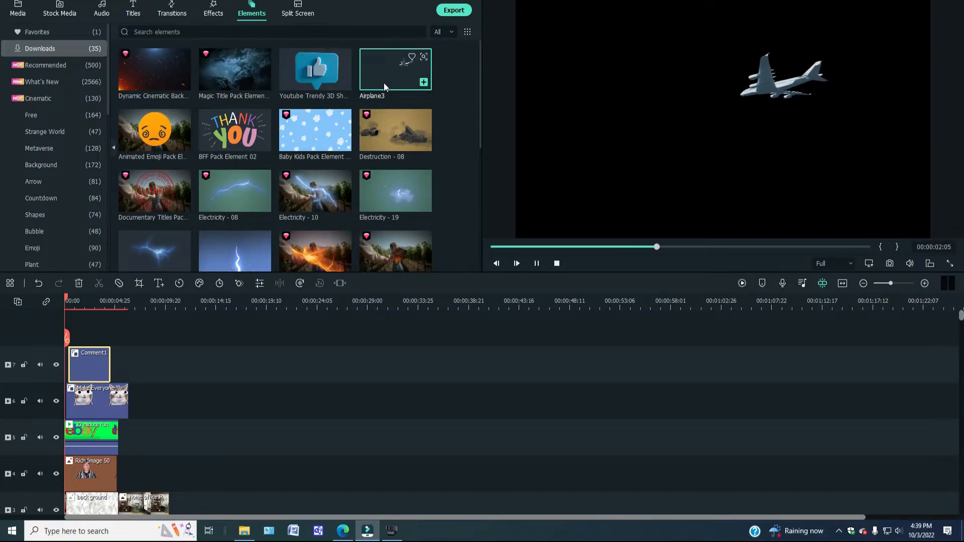
left_click(423, 81)
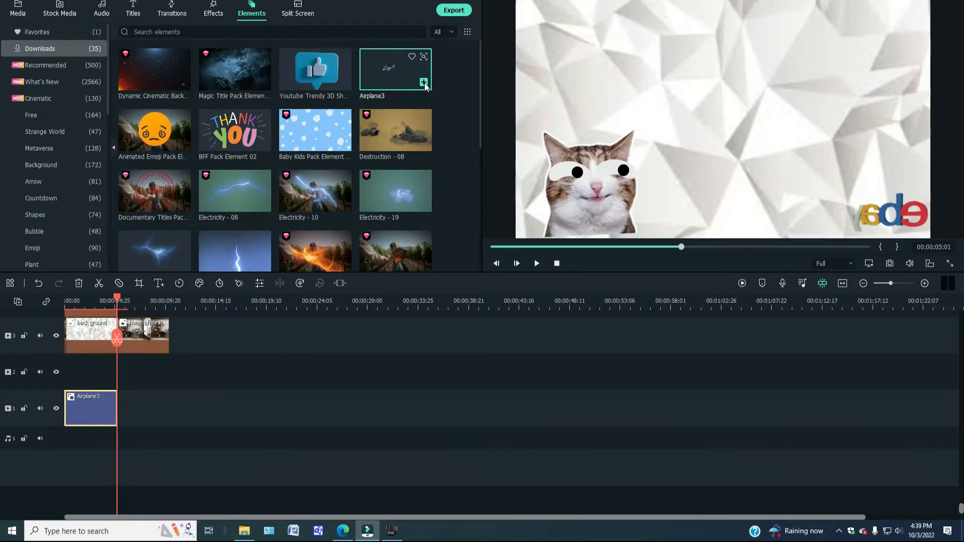
scroll(274, 326, "up", 3)
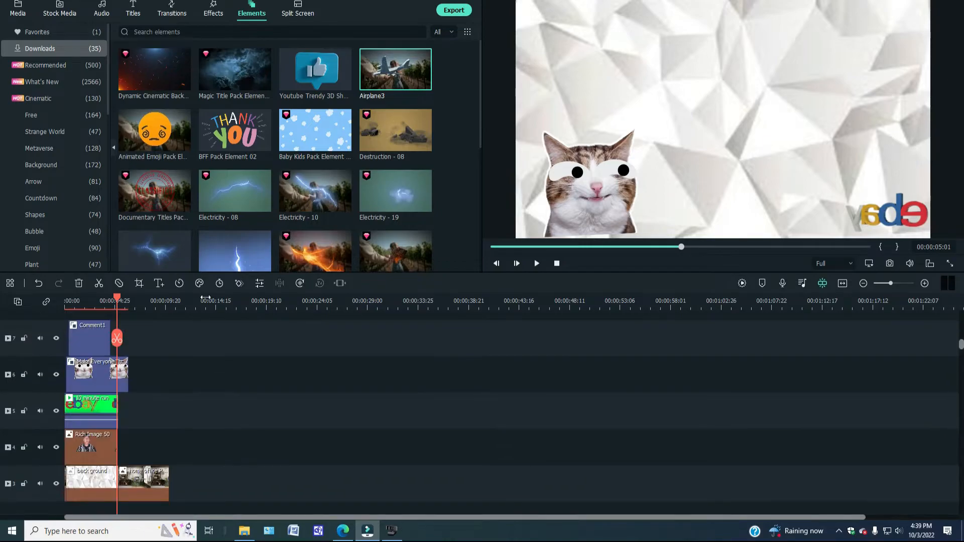
left_click(405, 76)
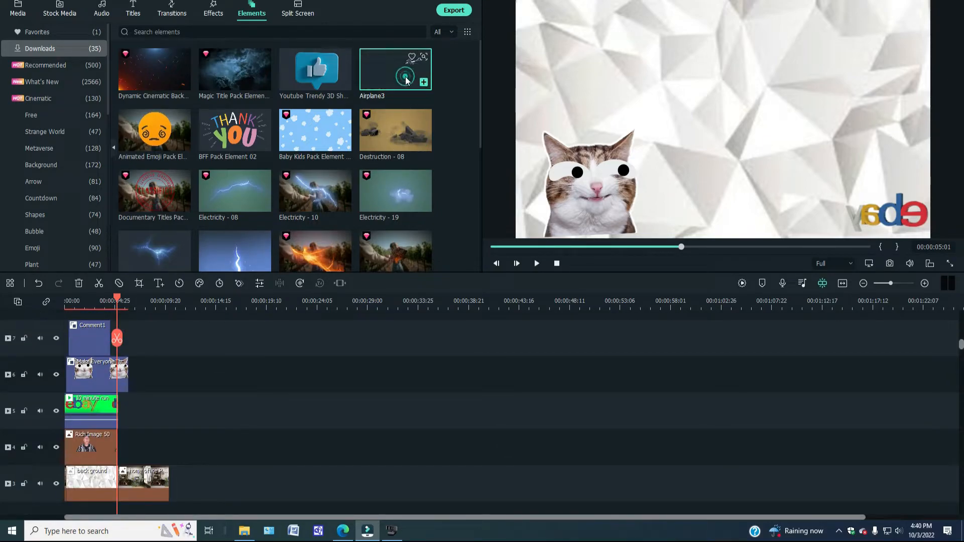
left_click(423, 82)
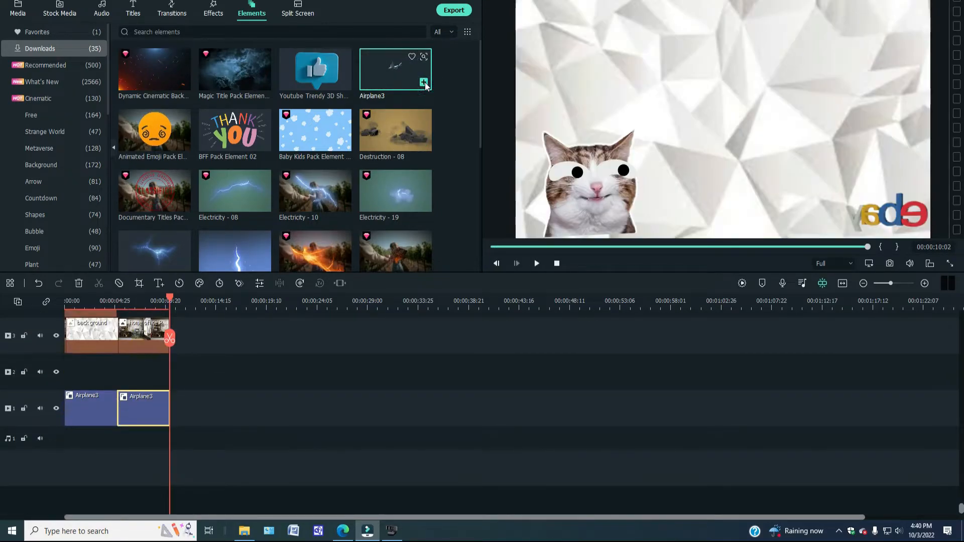
right_click(139, 413)
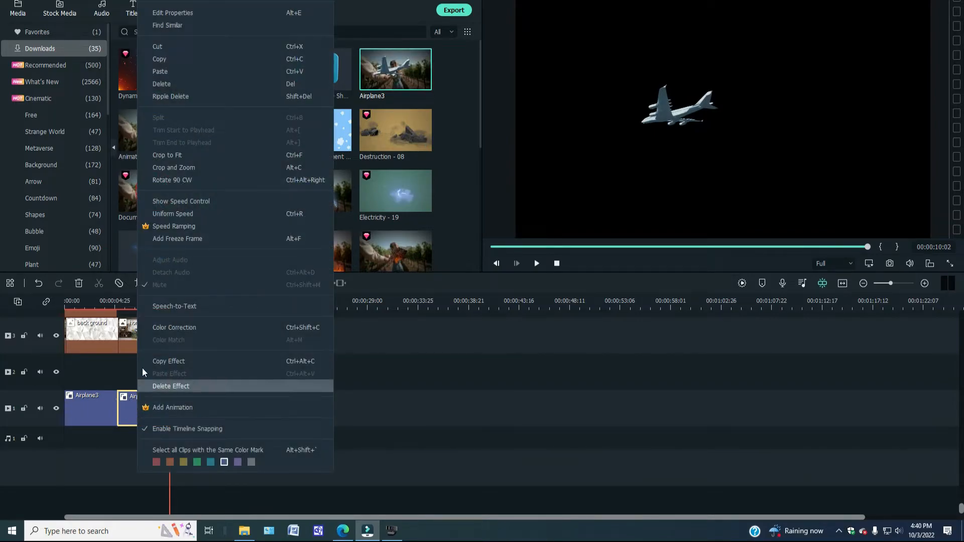
left_click(175, 47)
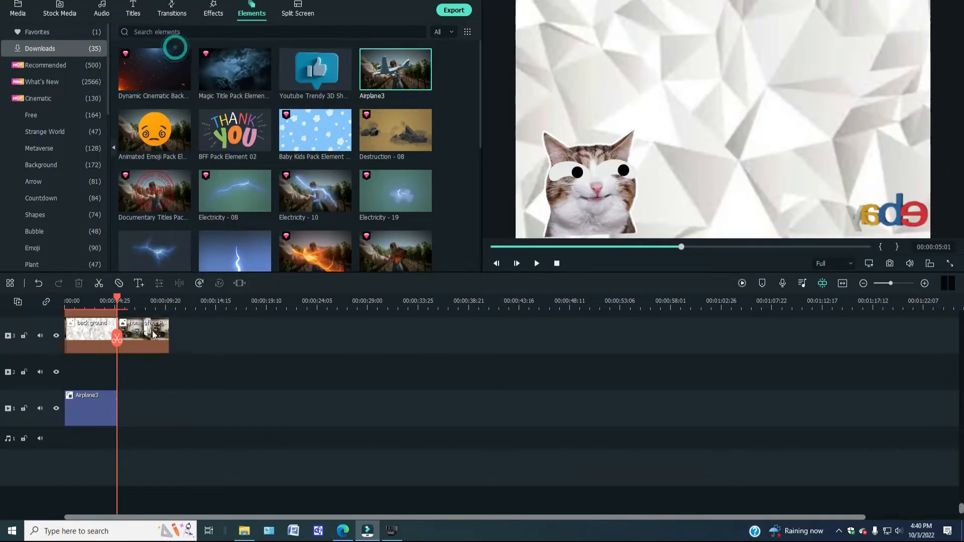
Return the playhead near the start and move the Airplane3 clip from track 1 to a new track above Comment1
left_click(118, 301)
left_click_drag(115, 294, 68, 296)
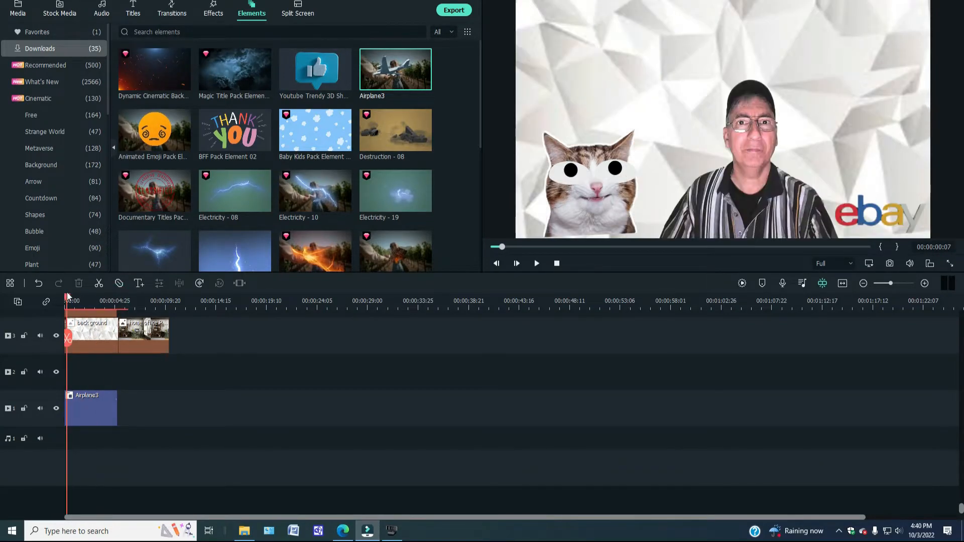
left_click_drag(88, 418, 93, 296)
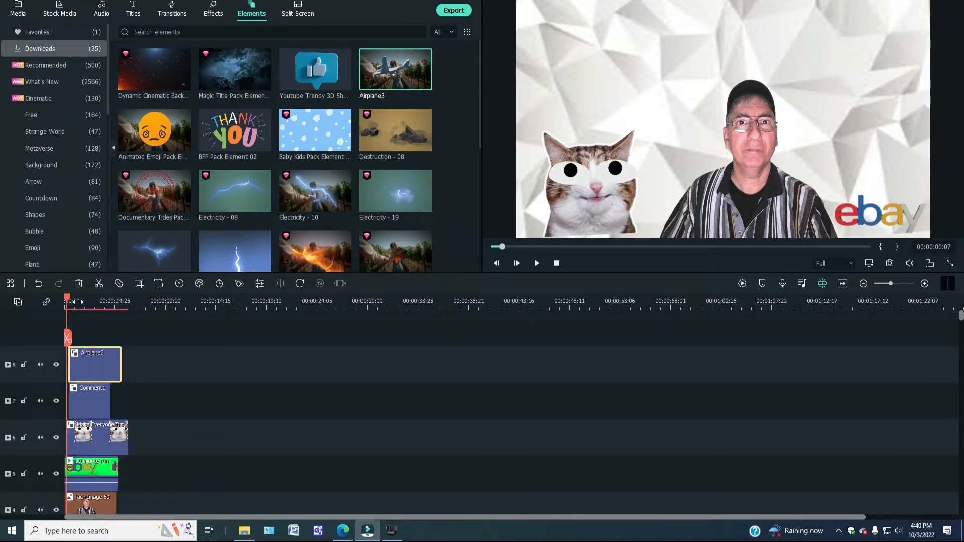
Play the composite with the airplane, cat and comment elements, and return the playhead to the beginning
left_click(535, 264)
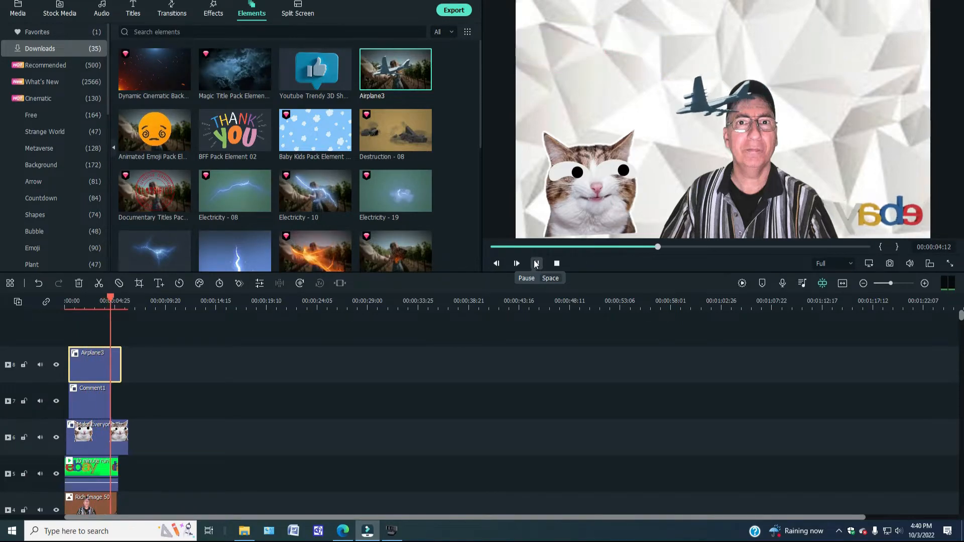
left_click(536, 264)
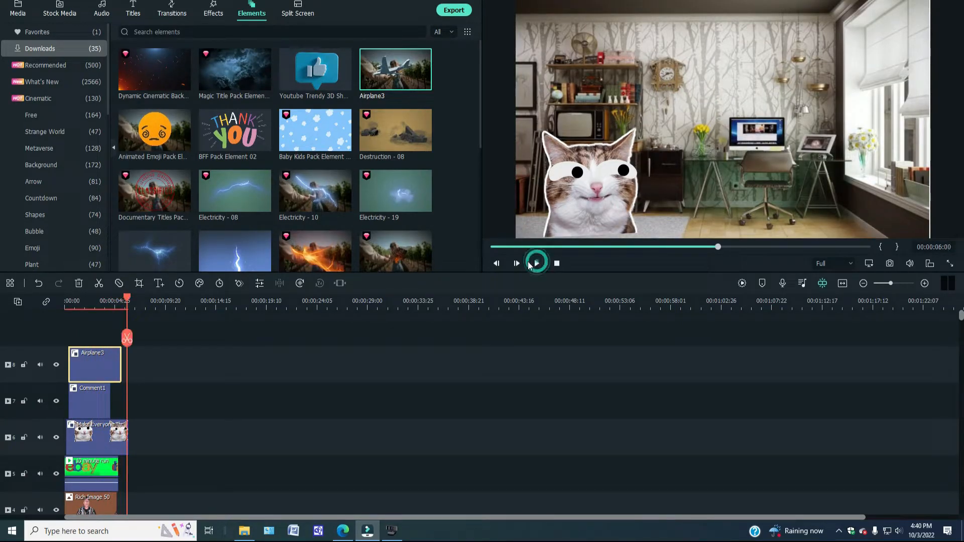
left_click(127, 295)
left_click_drag(127, 300, 43, 290)
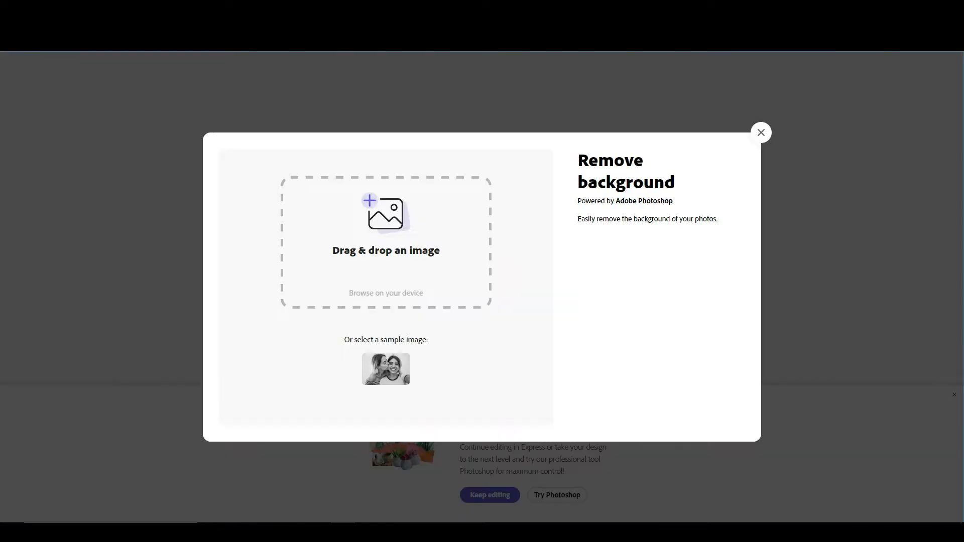
Switch to Adobe Express, close the Remove background dialog and return to the home page
left_click(761, 133)
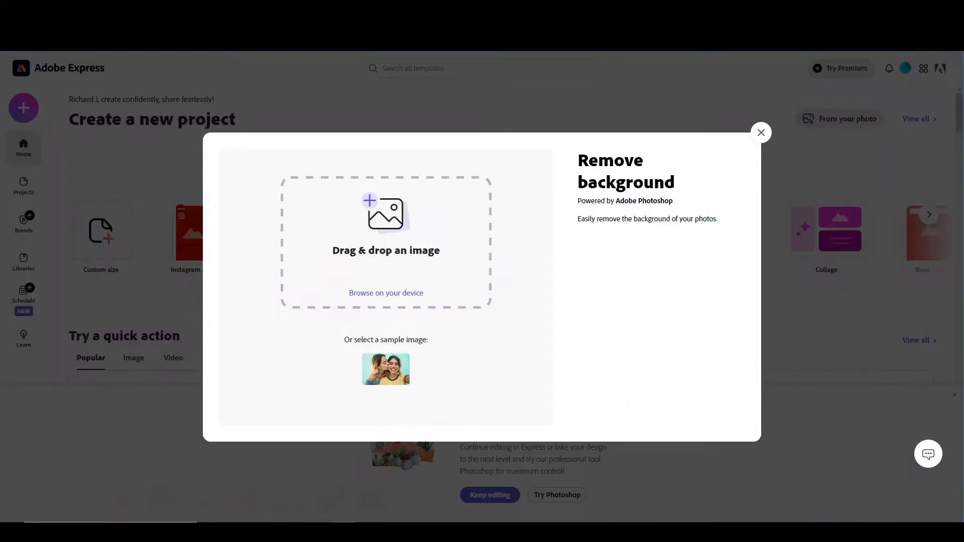
left_click(761, 133)
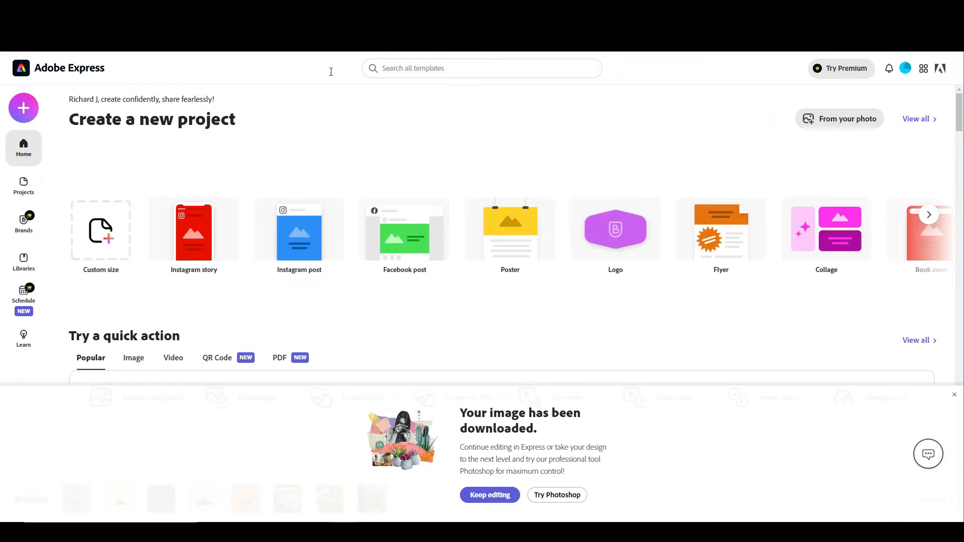
key("Tab")
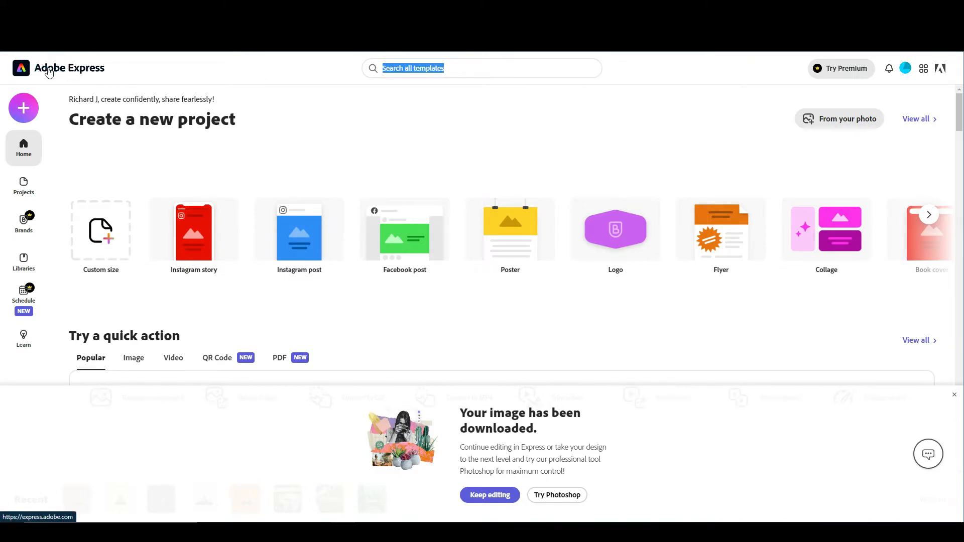
left_click(32, 71)
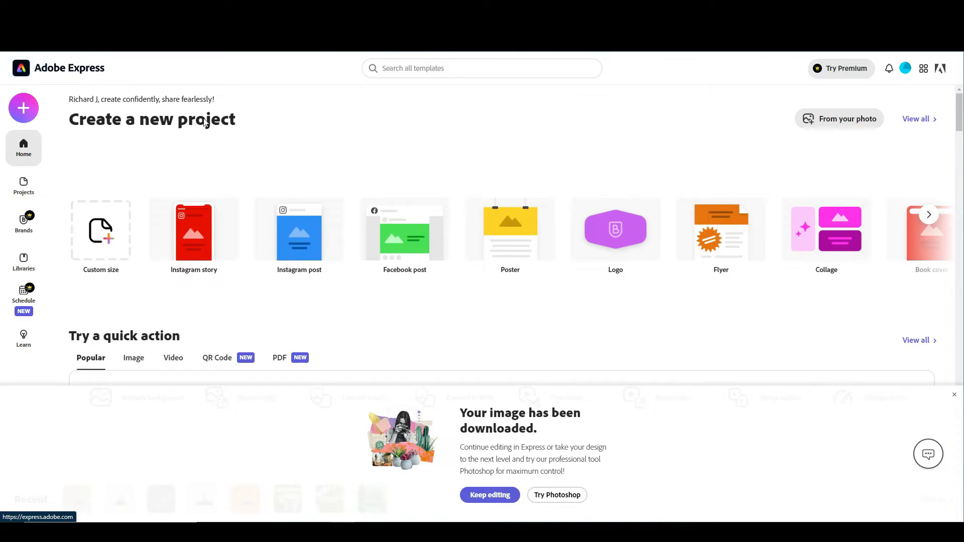
scroll(175, 251, "down", 3)
scroll(108, 216, "up", 3)
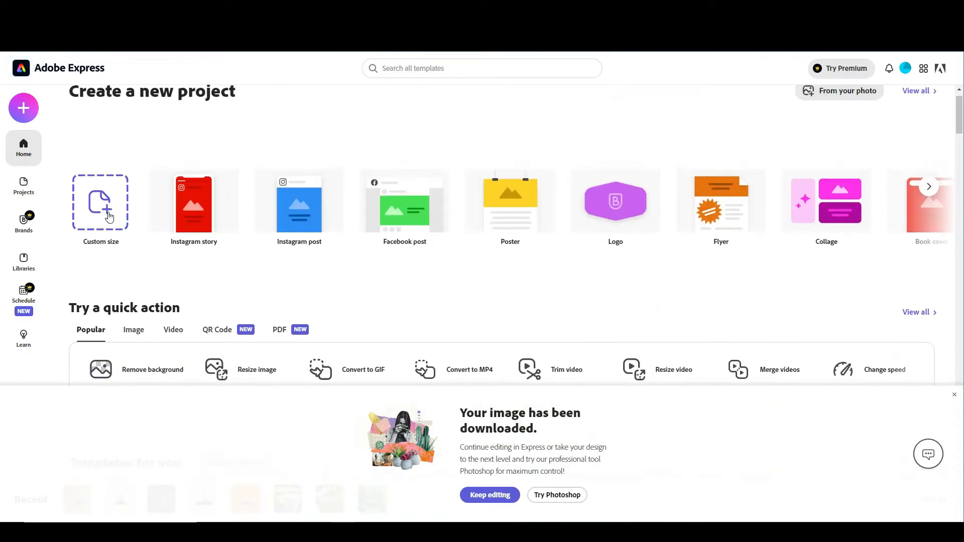
scroll(109, 216, "down", 2)
scroll(102, 210, "up", 3)
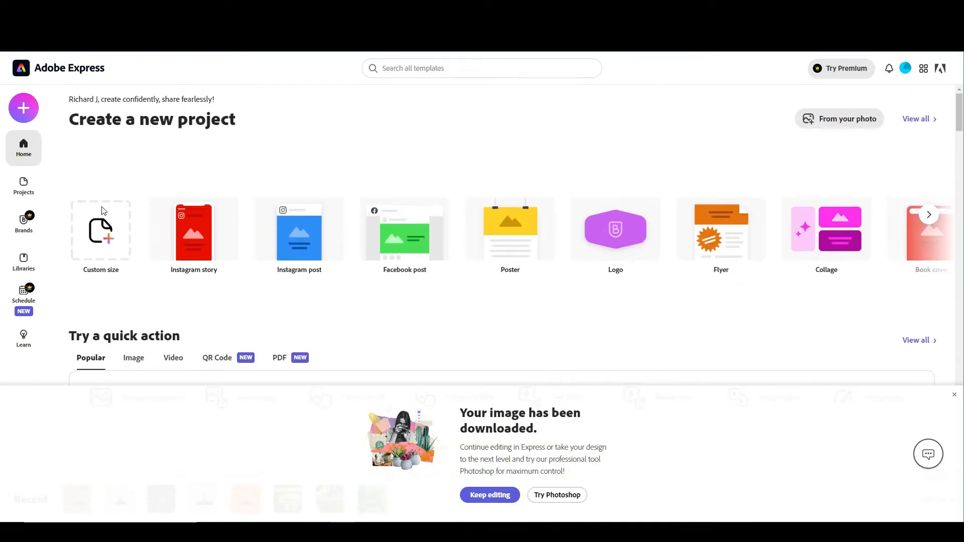